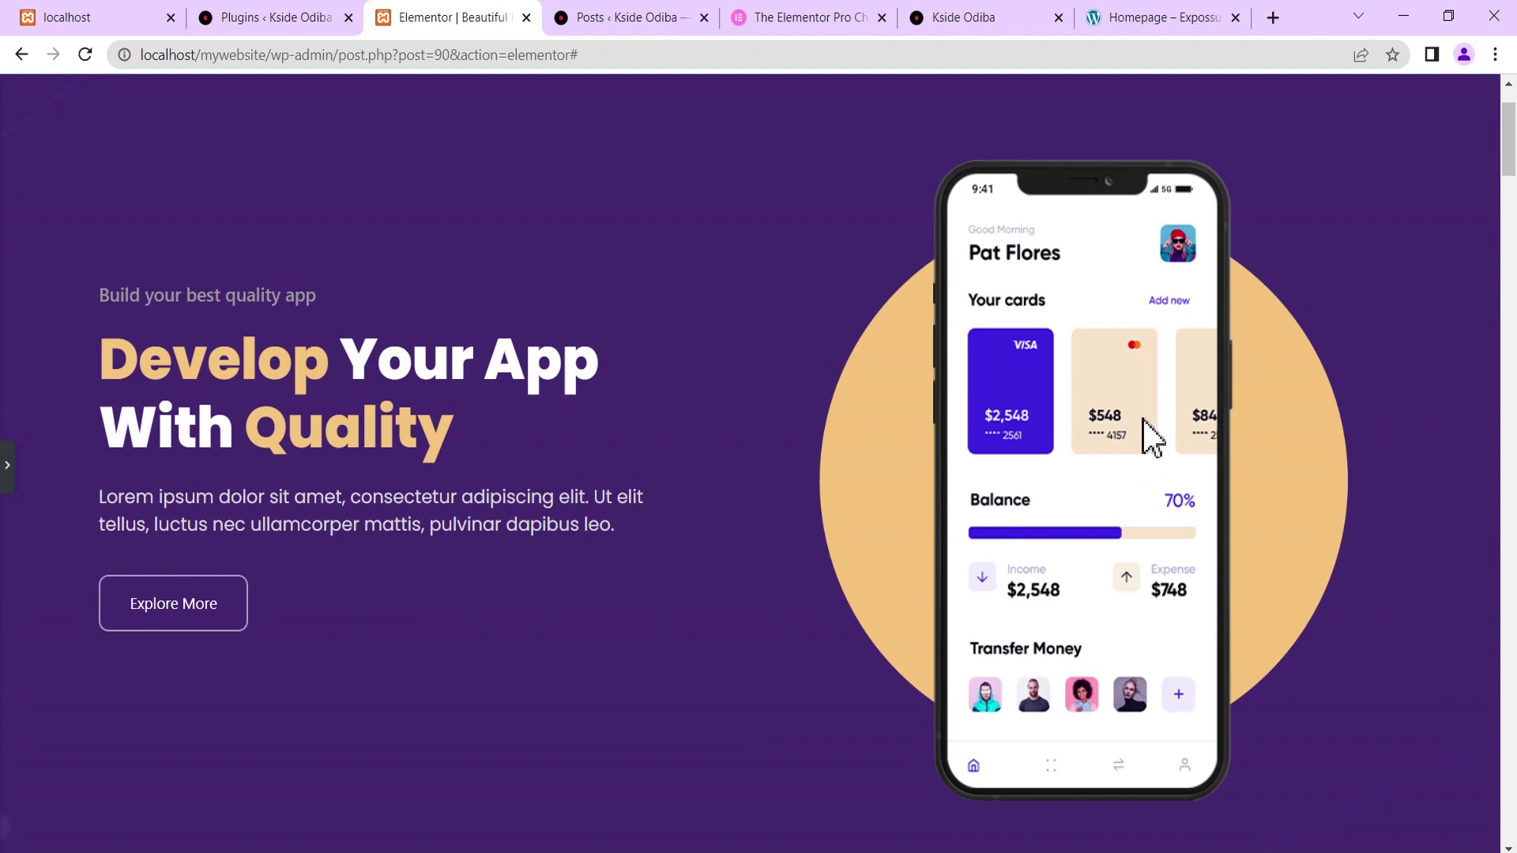
scroll(1110, 417, "down", 5)
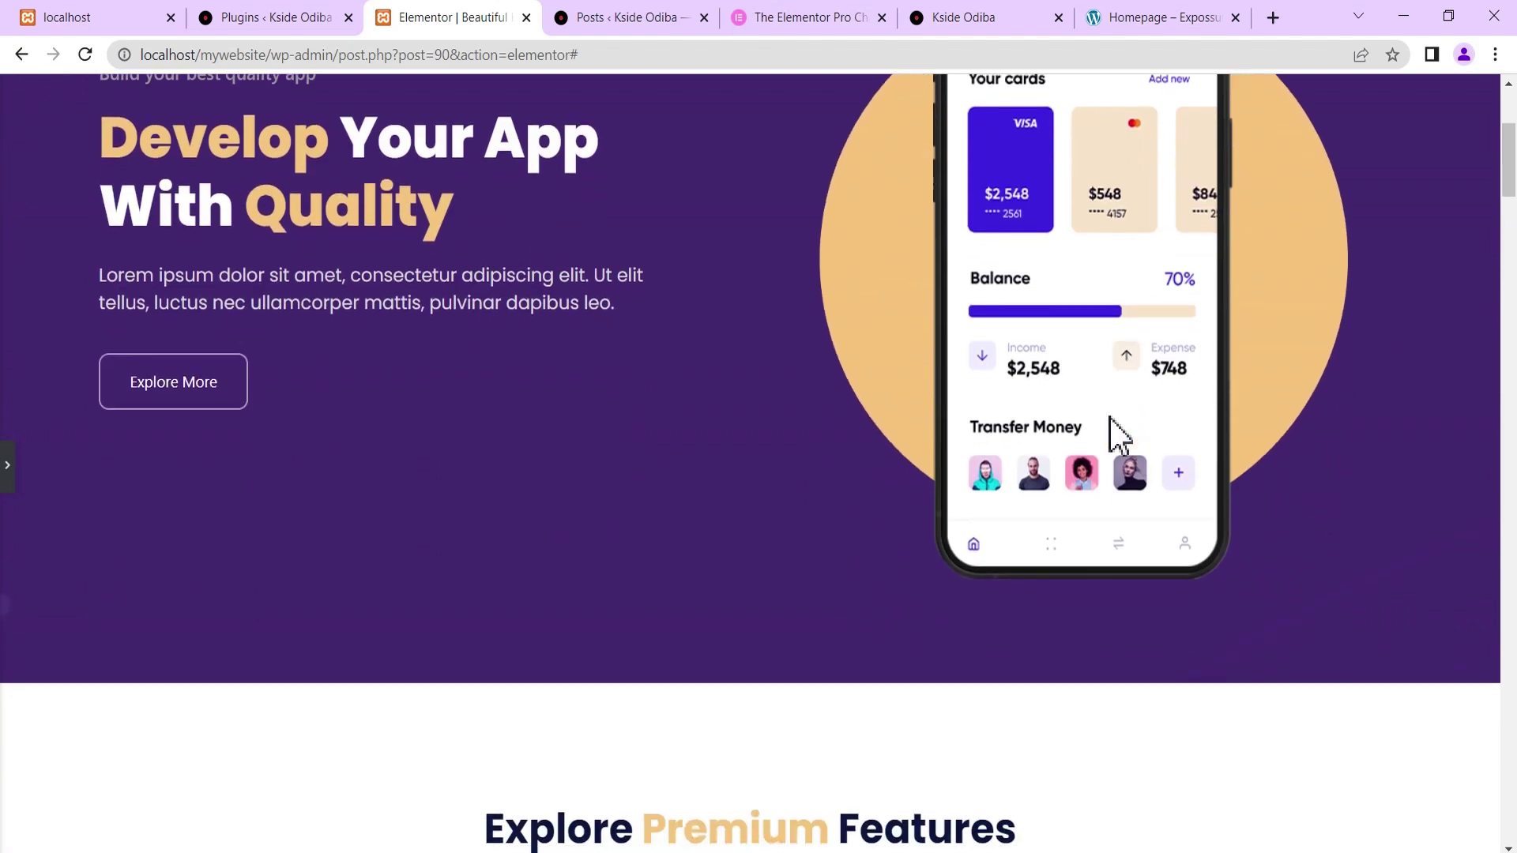
scroll(1110, 418, "down", 5)
scroll(1109, 417, "down", 2)
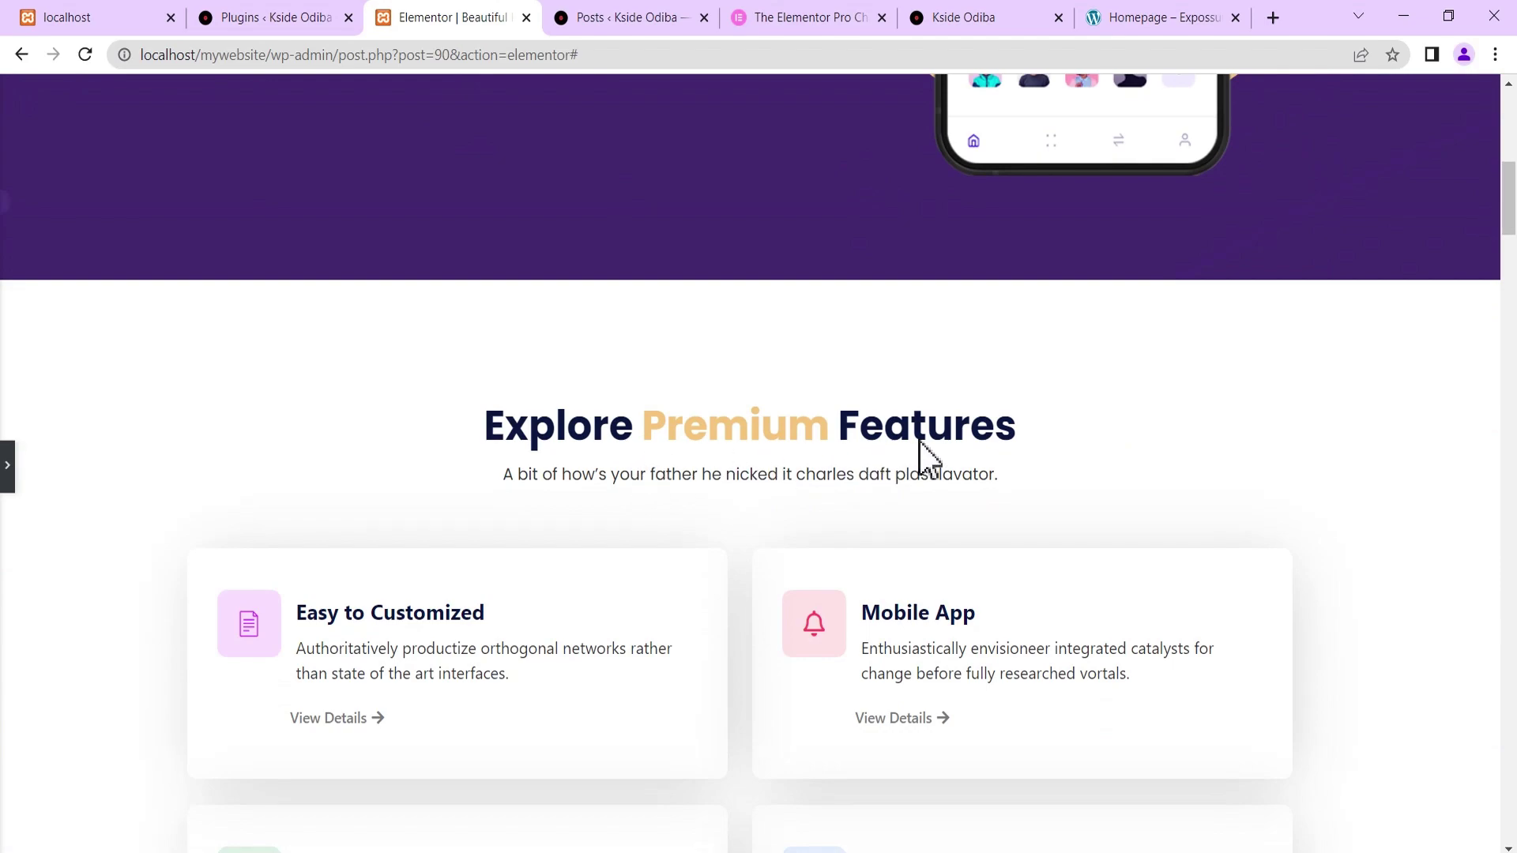
scroll(928, 458, "down", 3)
scroll(913, 458, "down", 5)
scroll(912, 458, "down", 5)
scroll(829, 462, "down", 5)
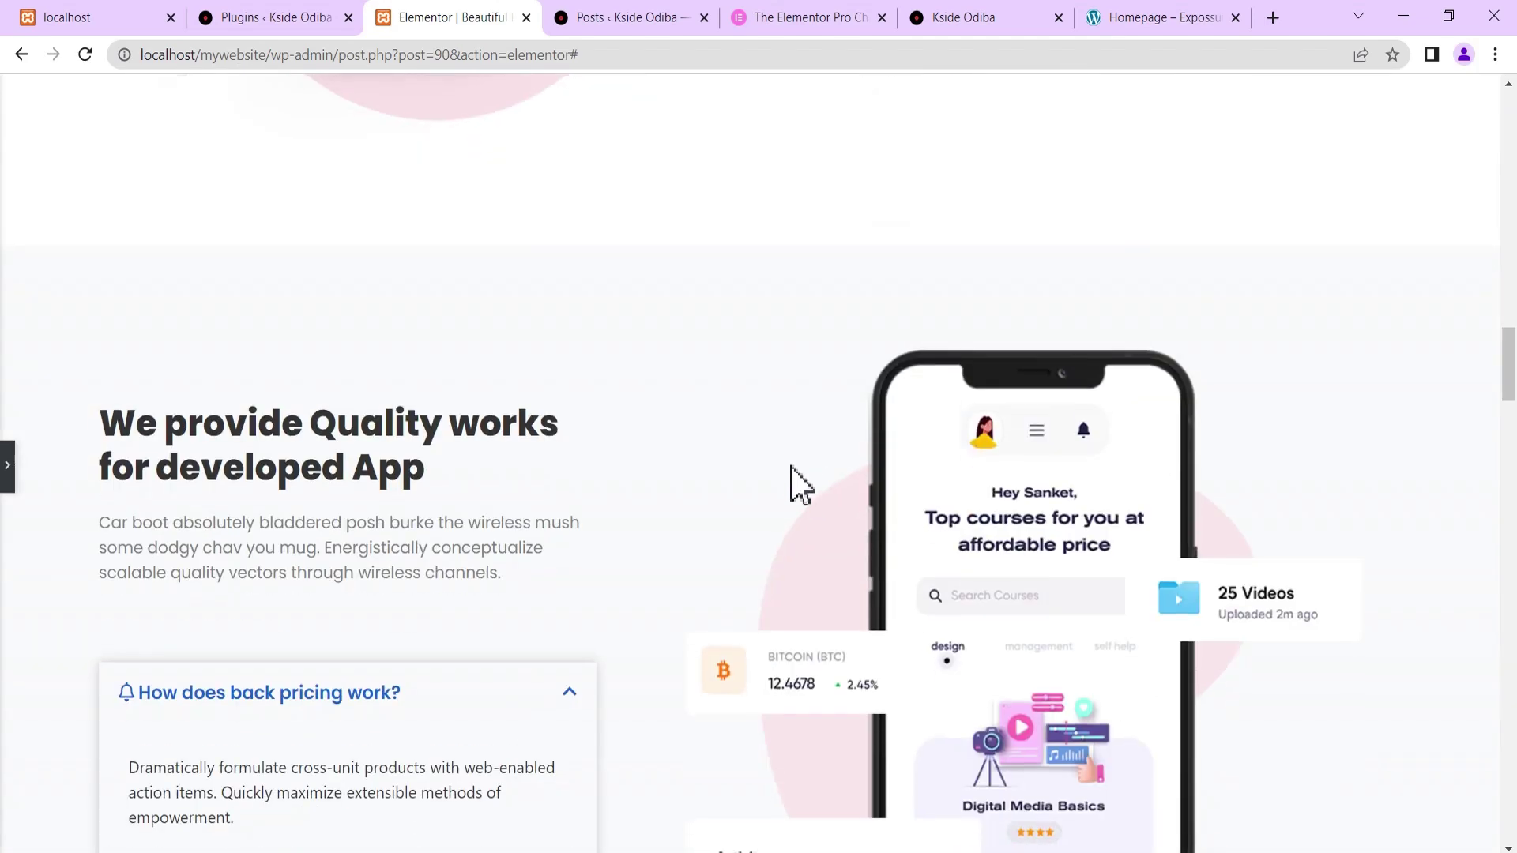
scroll(759, 474, "down", 5)
scroll(703, 476, "down", 5)
scroll(703, 476, "down", 5)
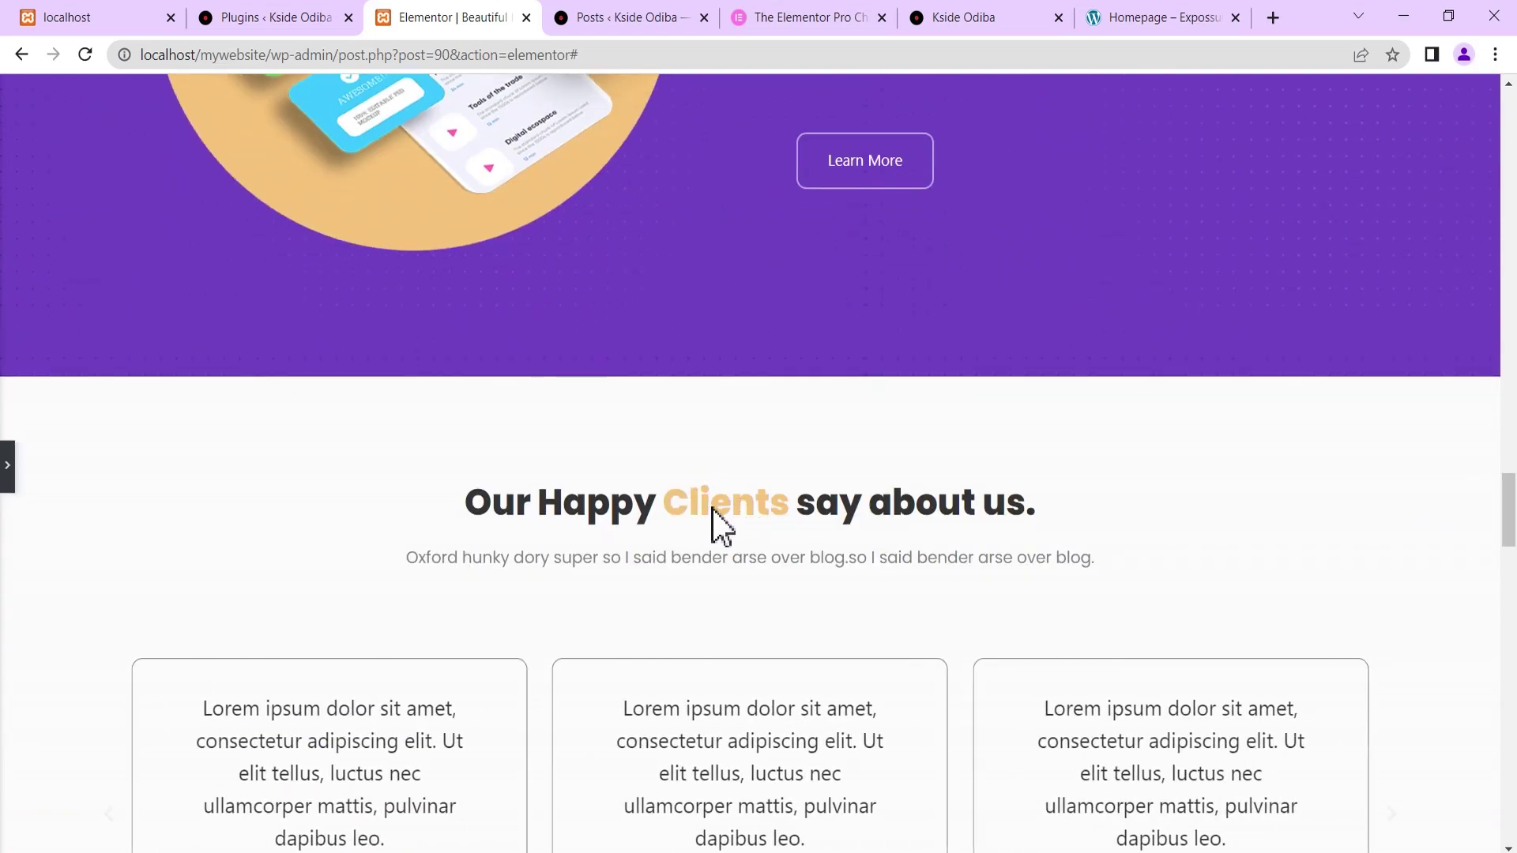
scroll(715, 508, "down", 1)
scroll(735, 510, "down", 7)
scroll(788, 474, "down", 4)
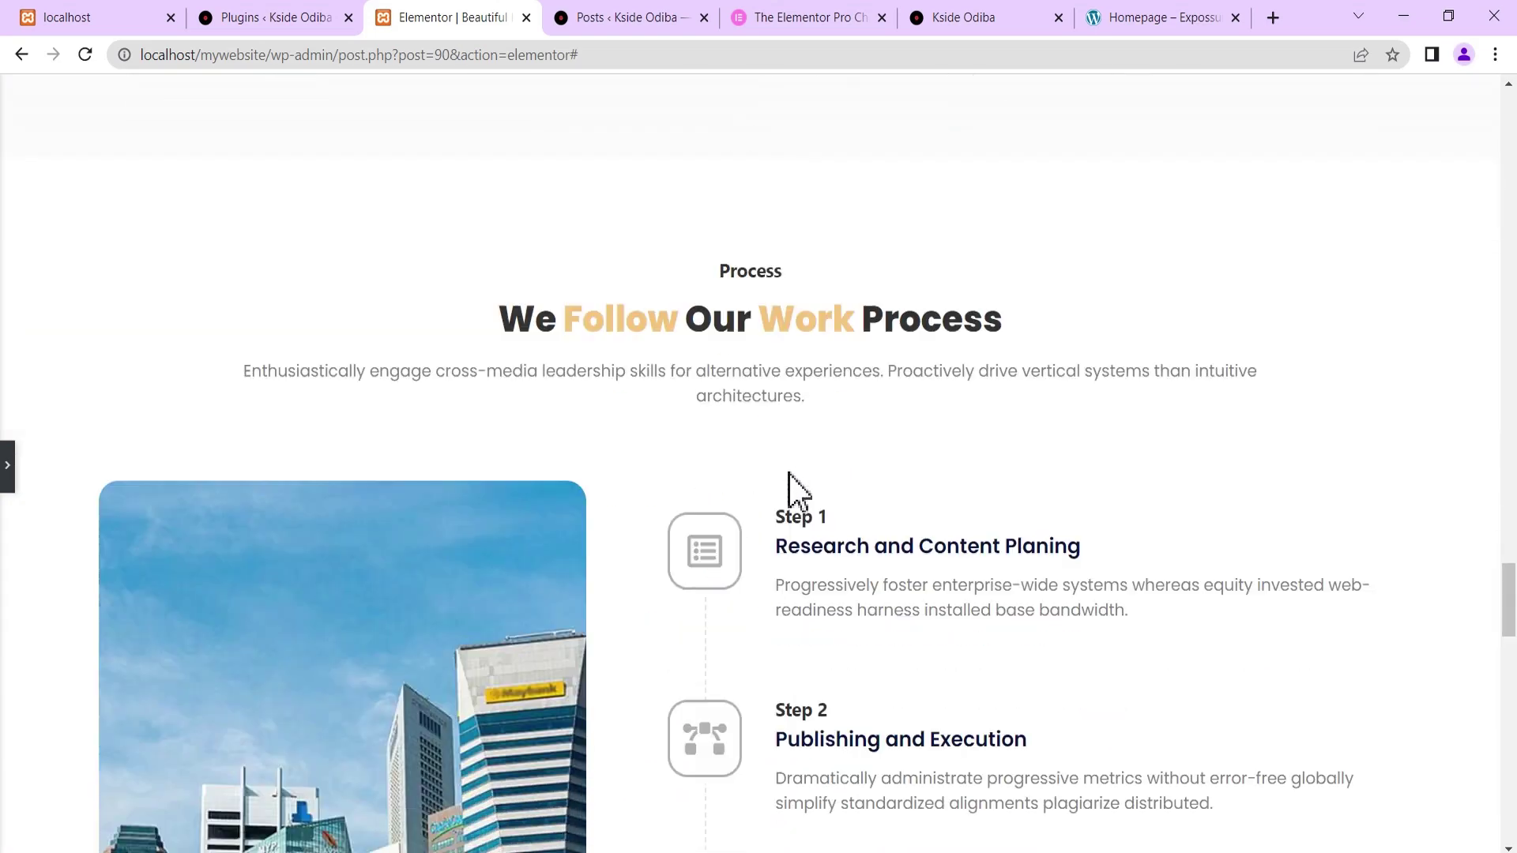
scroll(787, 478, "down", 5)
scroll(786, 479, "down", 5)
scroll(786, 478, "down", 2)
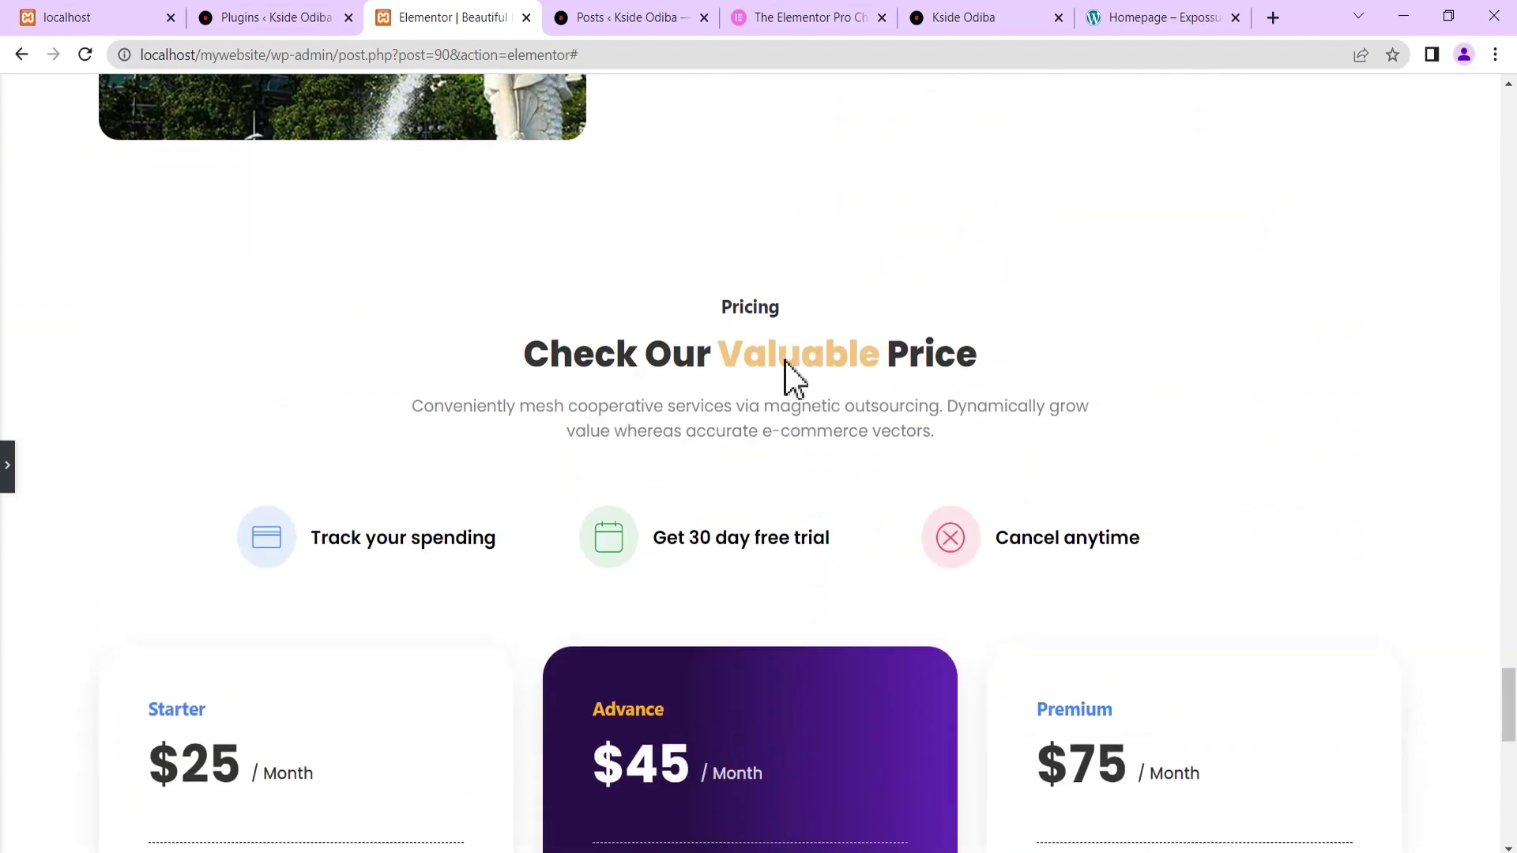
scroll(810, 377, "down", 3)
scroll(901, 450, "down", 6)
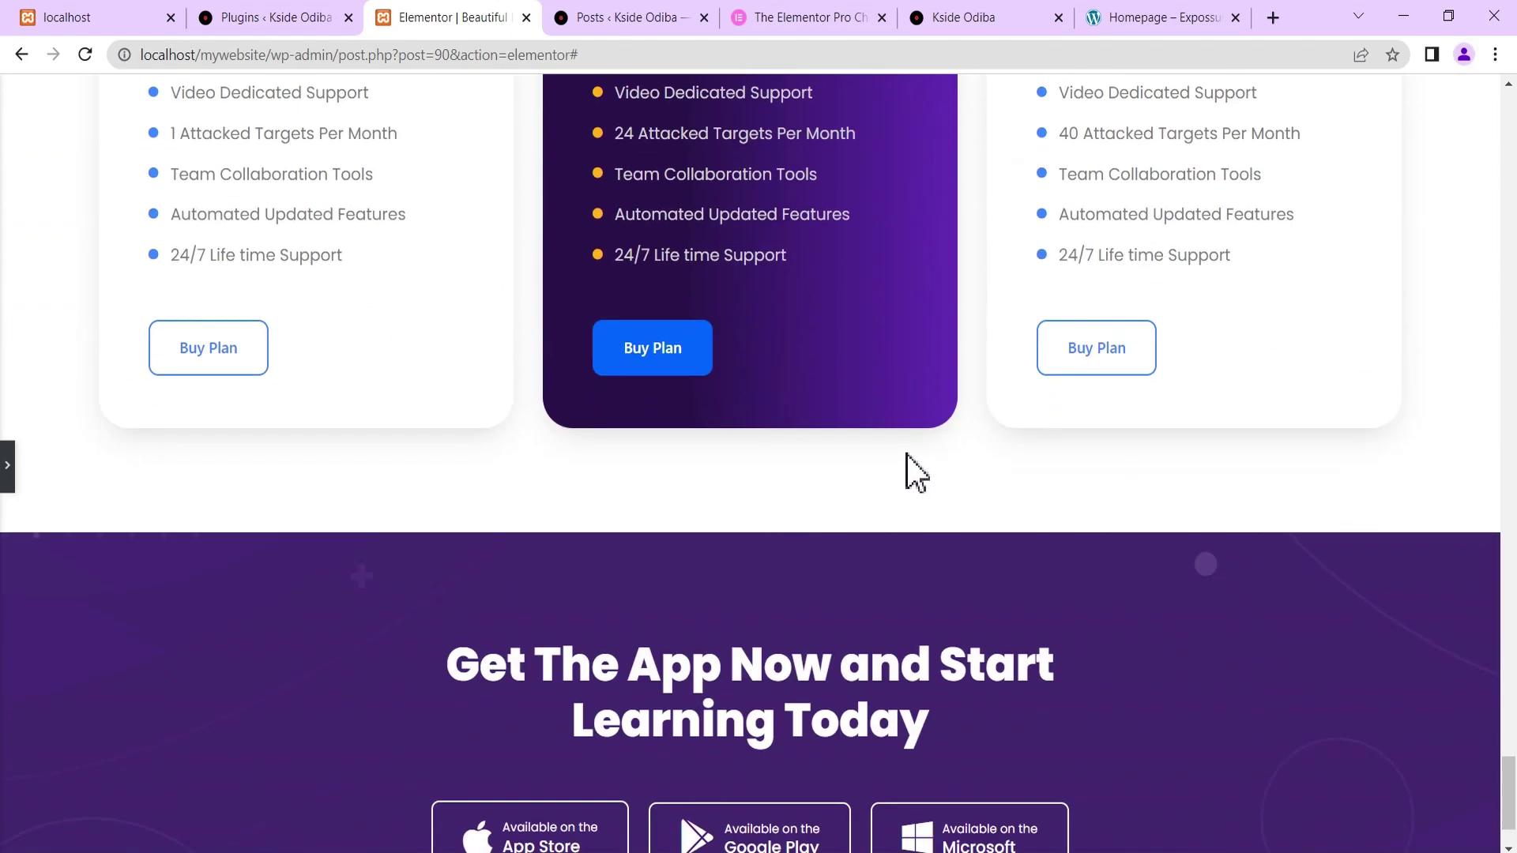
scroll(911, 459, "up", 6)
scroll(912, 459, "up", 5)
scroll(912, 458, "up", 6)
scroll(913, 466, "up", 3)
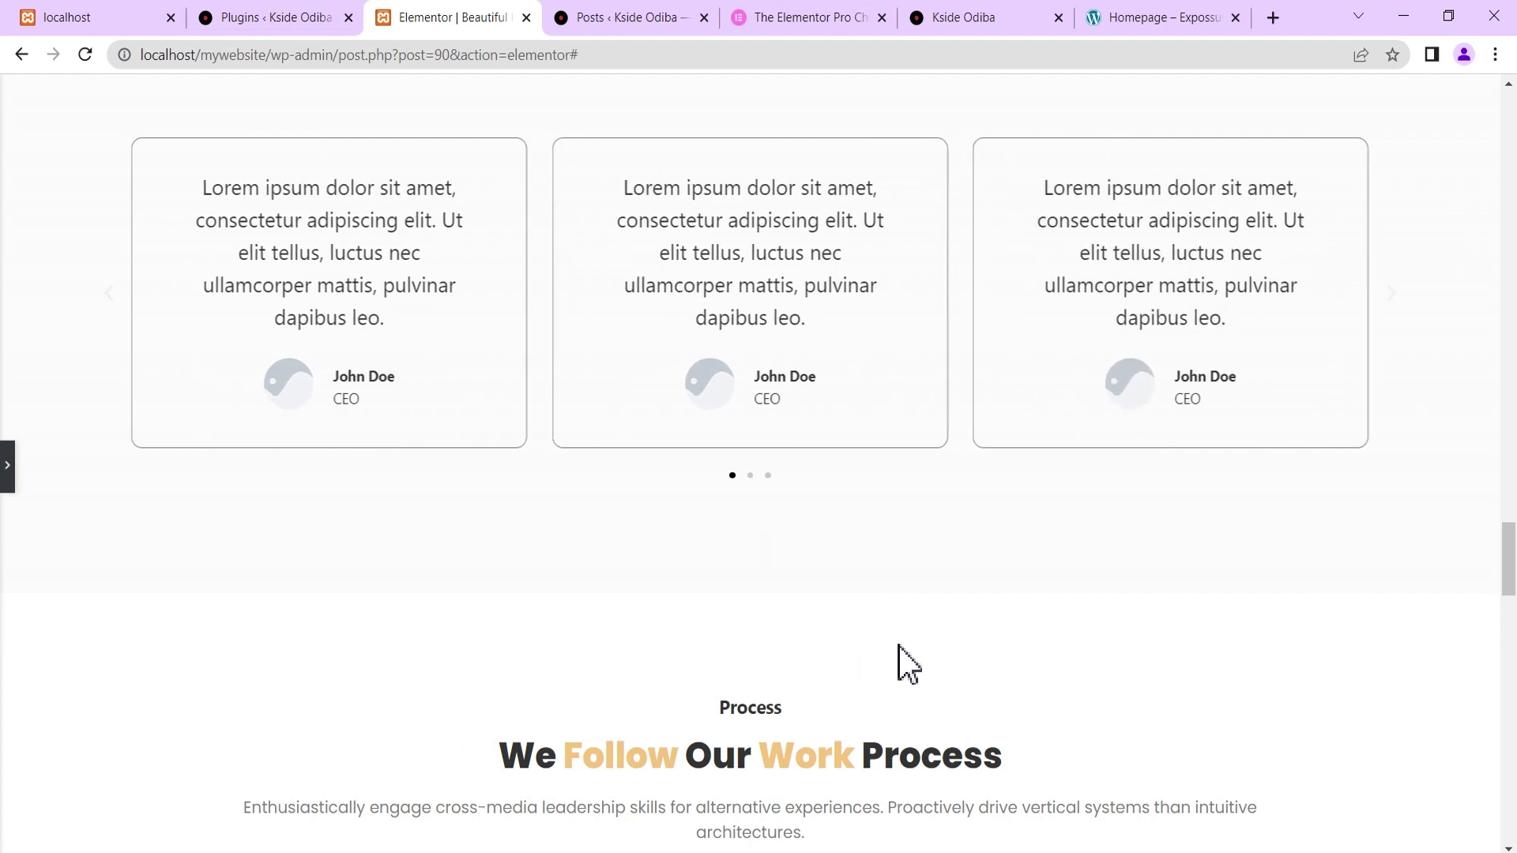
scroll(916, 653, "up", 8)
scroll(921, 637, "up", 5)
scroll(918, 636, "up", 5)
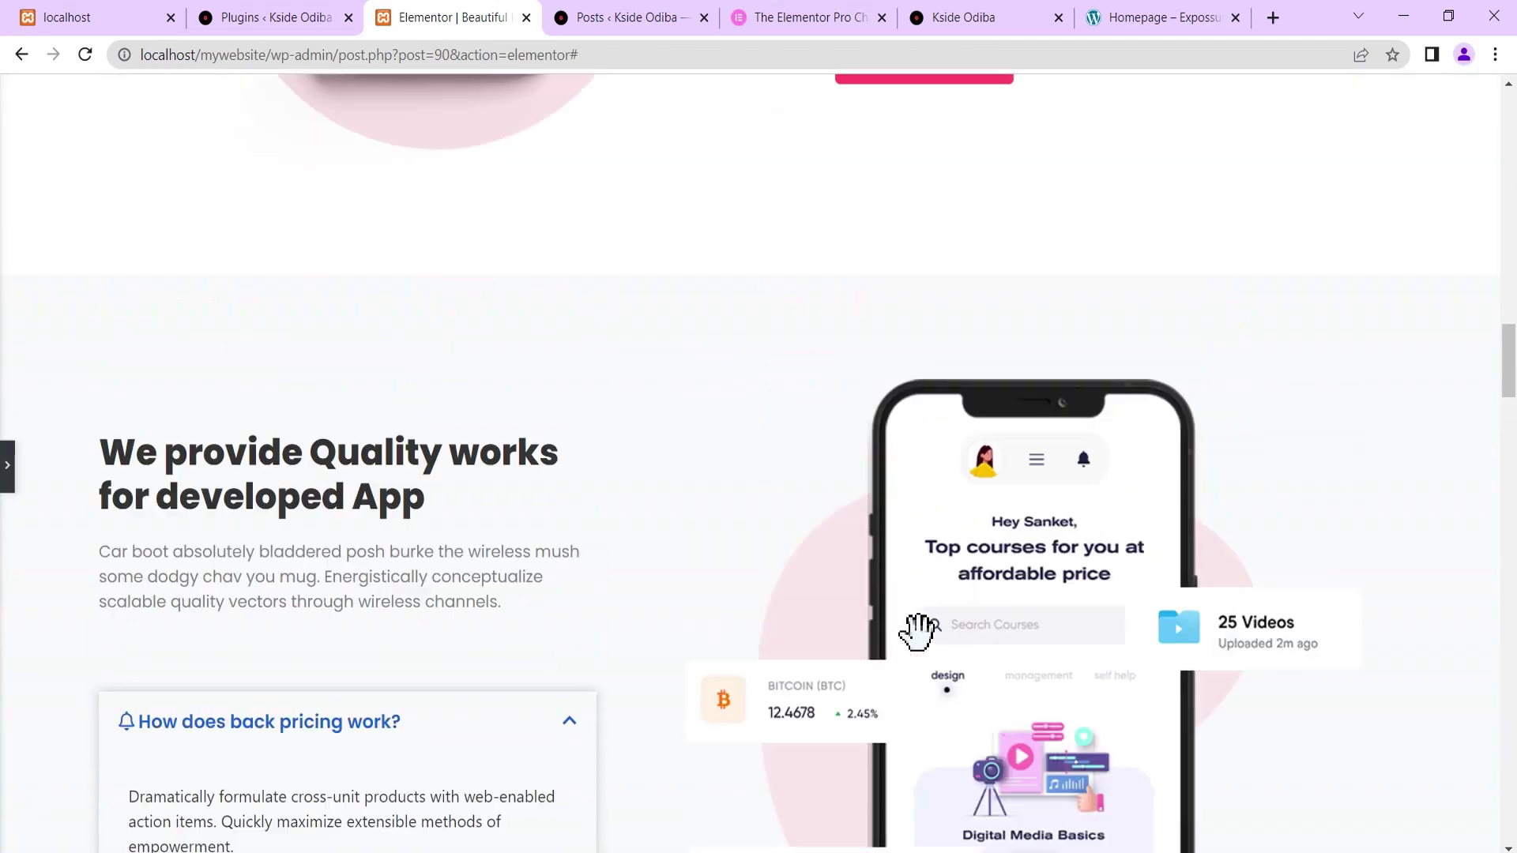
scroll(919, 636, "up", 5)
scroll(918, 637, "up", 4)
scroll(917, 636, "up", 3)
scroll(921, 631, "up", 5)
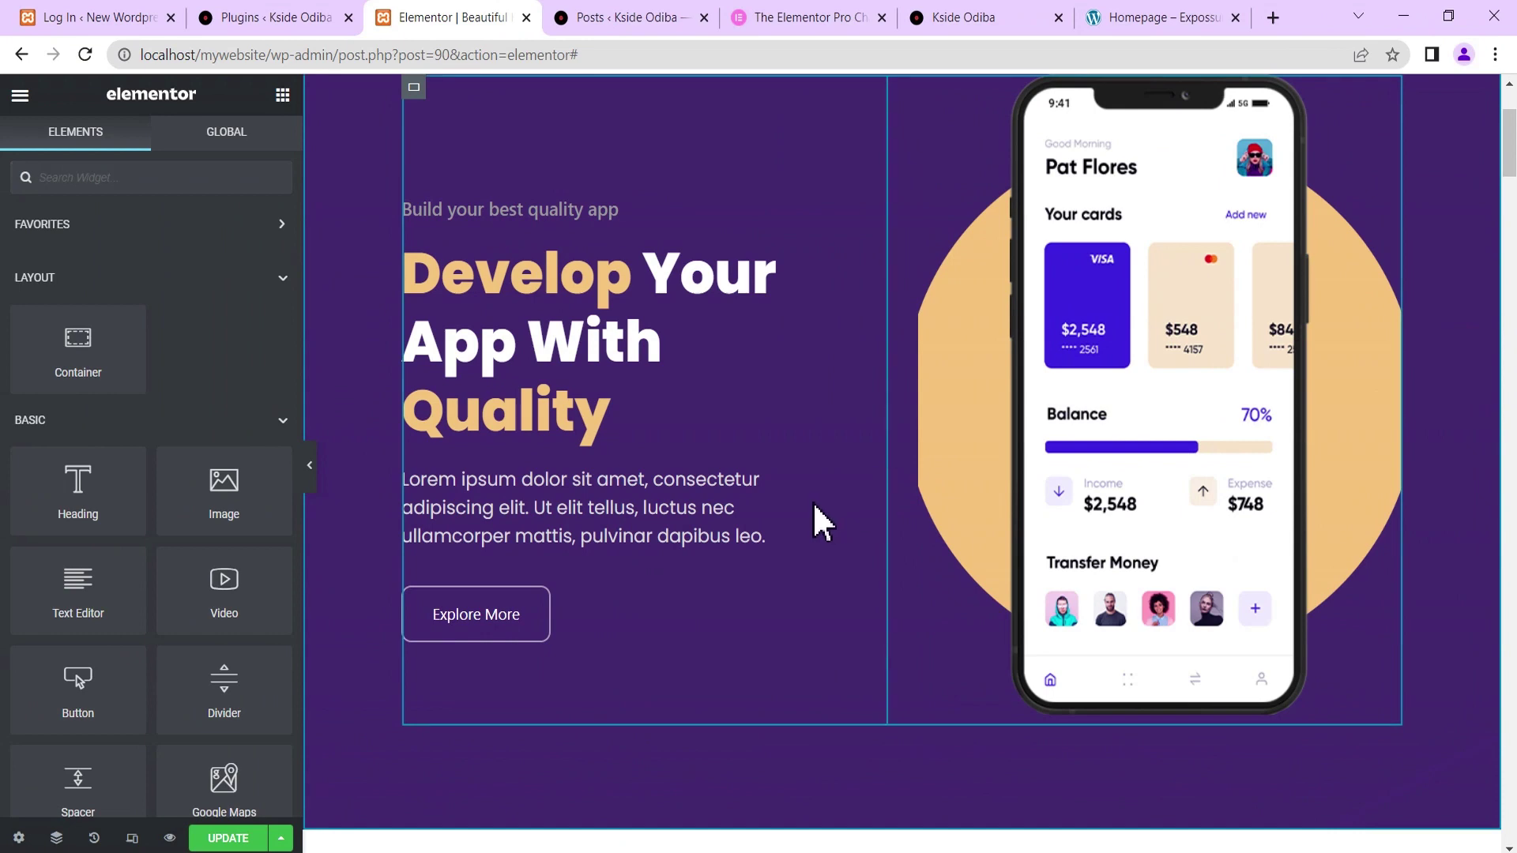
mouse_move(605, 341)
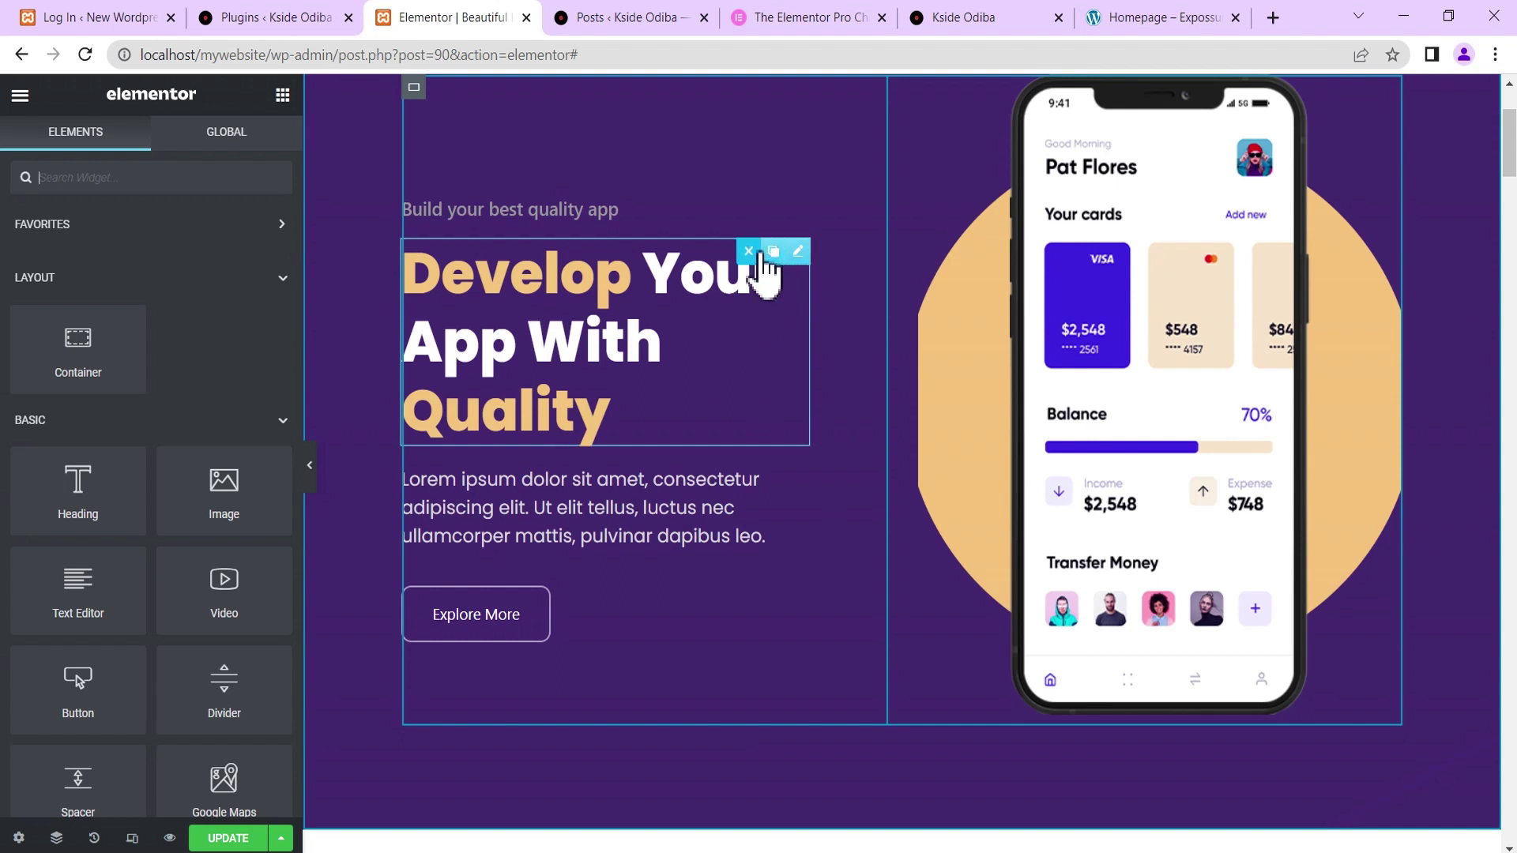
mouse_move(750, 257)
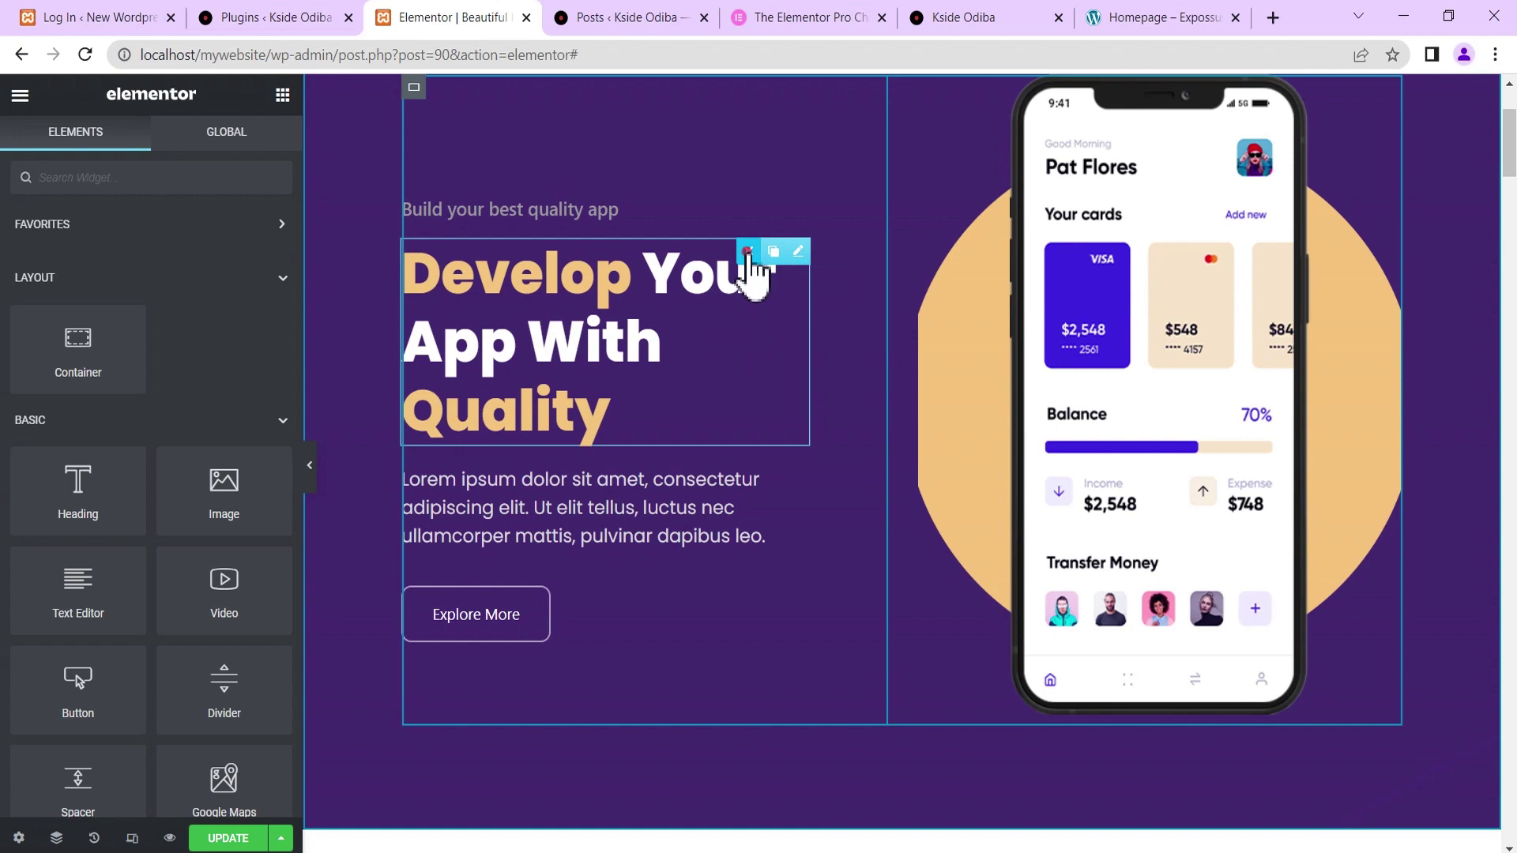
Delete the old two-colour heading and drop a new Heading widget above the intro paragraph.
left_click(749, 258)
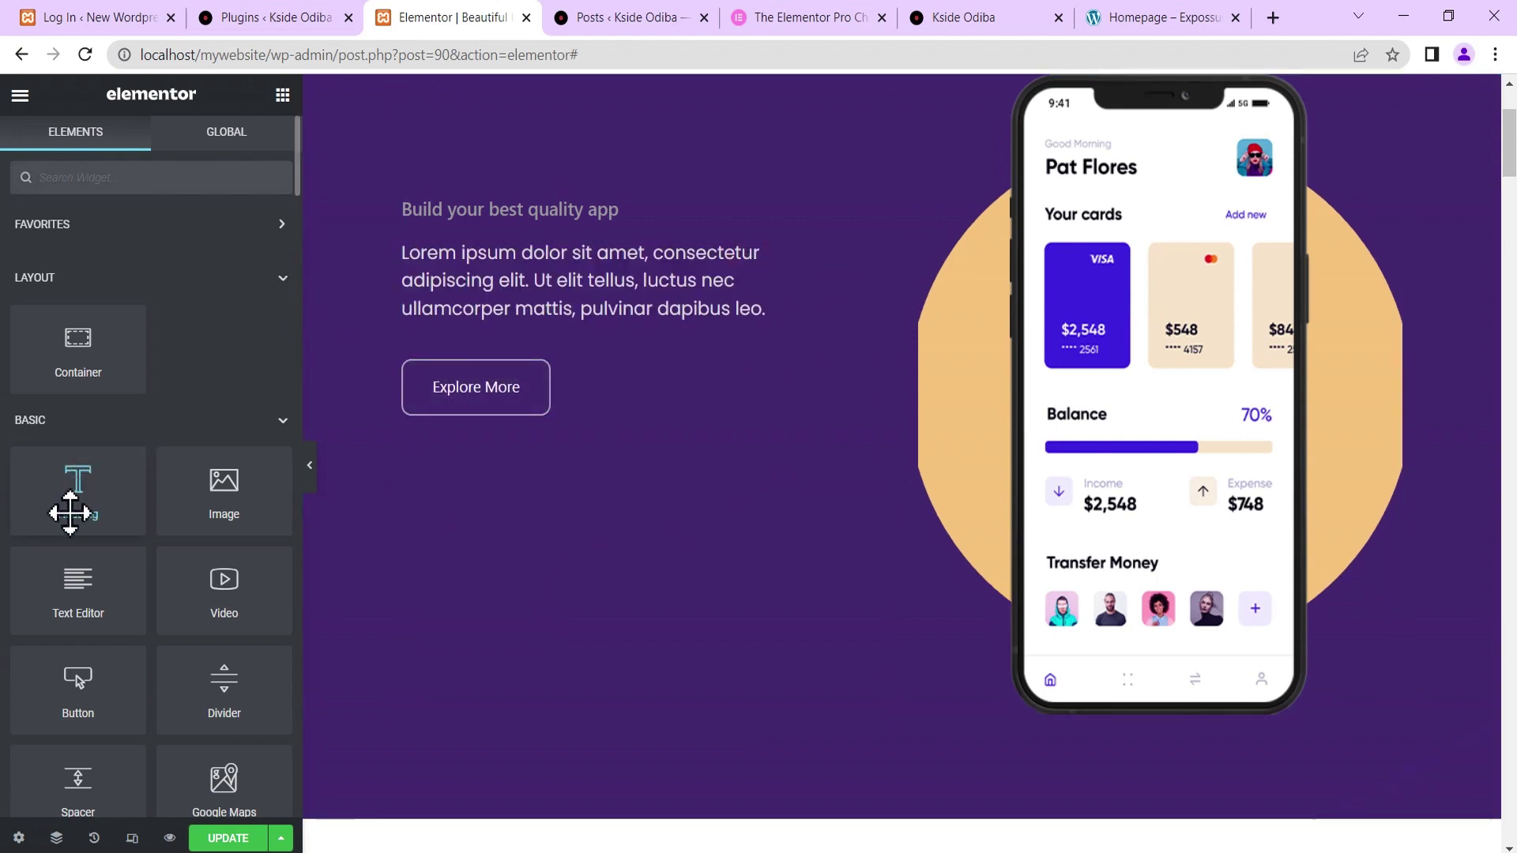
left_click_drag(71, 508, 549, 258)
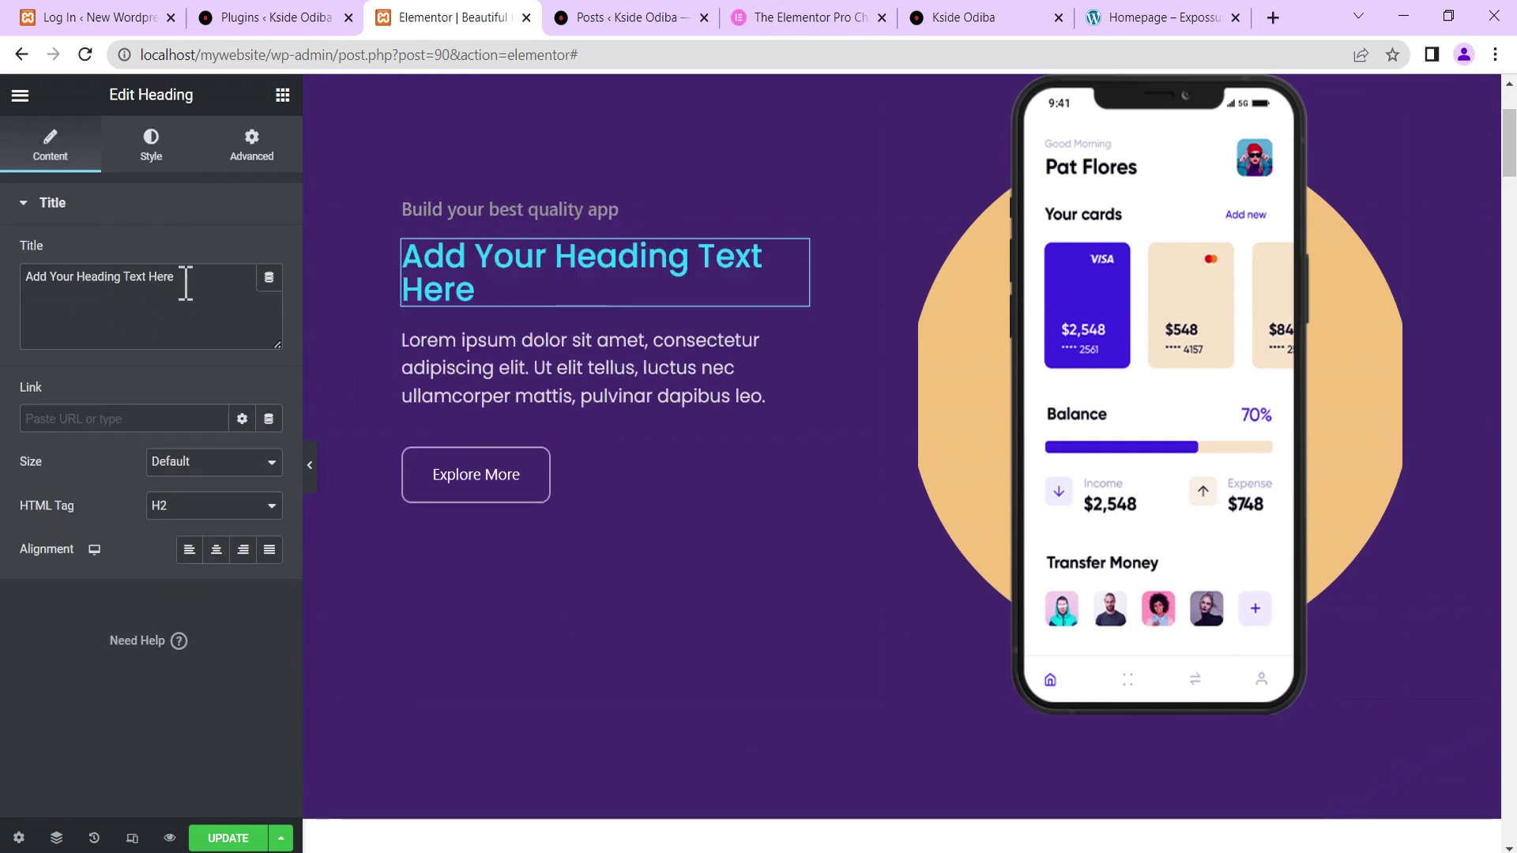
left_click_drag(175, 277, 10, 299)
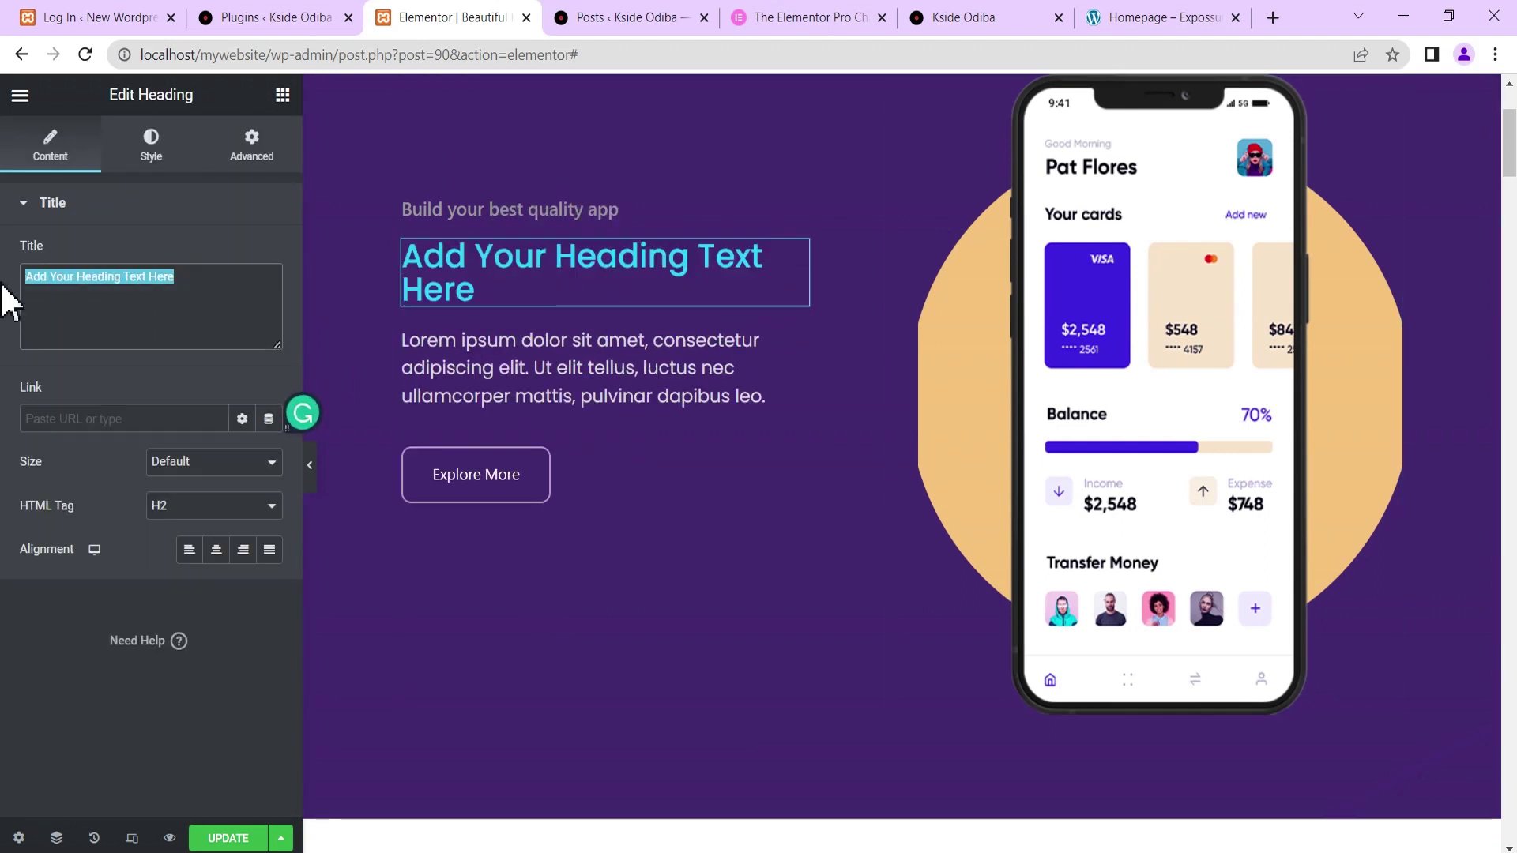
type("Develop")
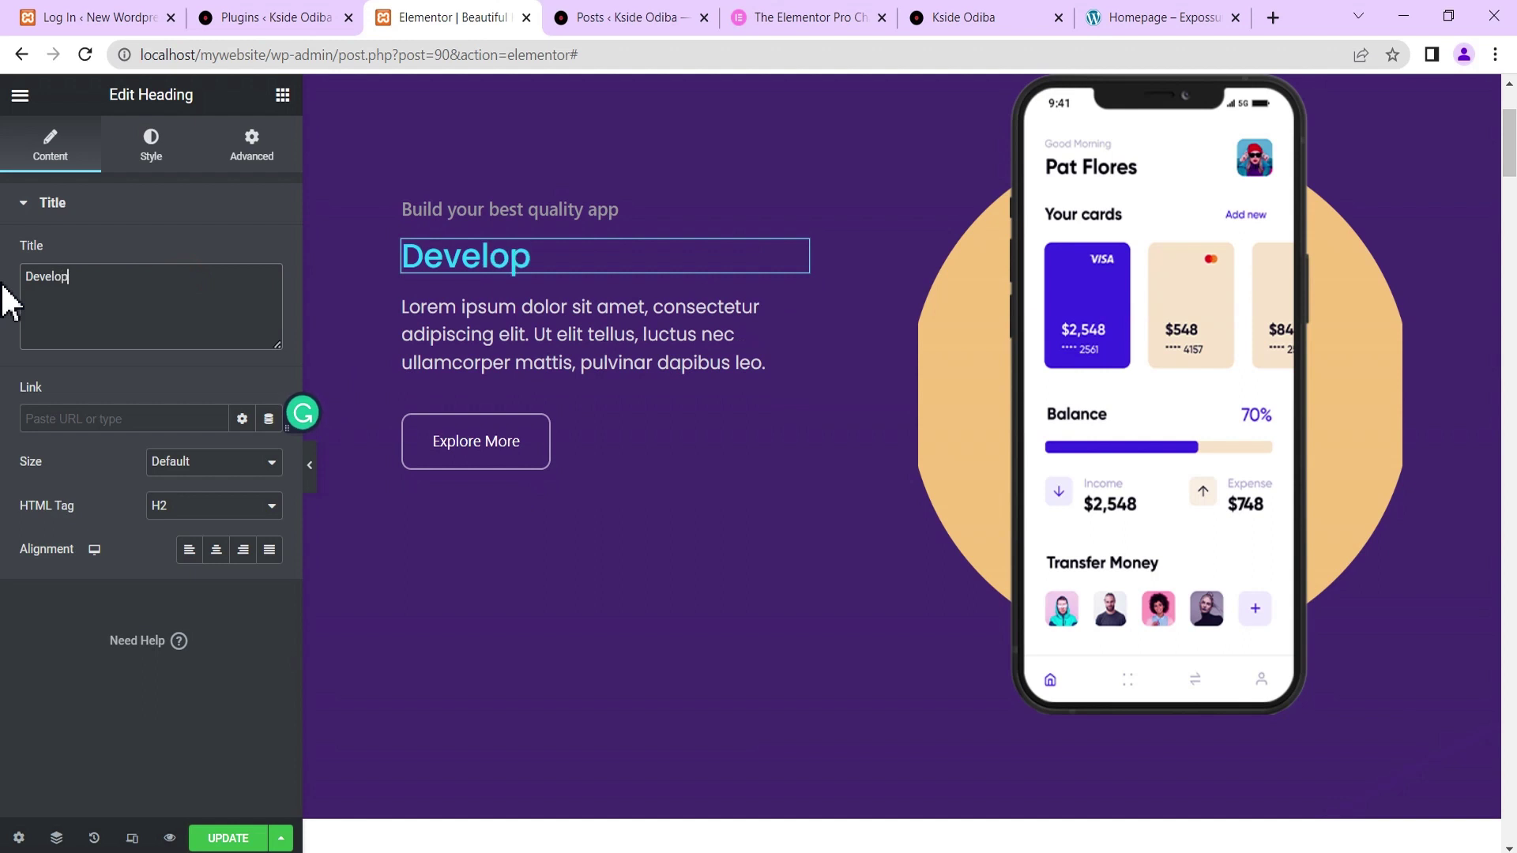
type(" Your")
type(" App W")
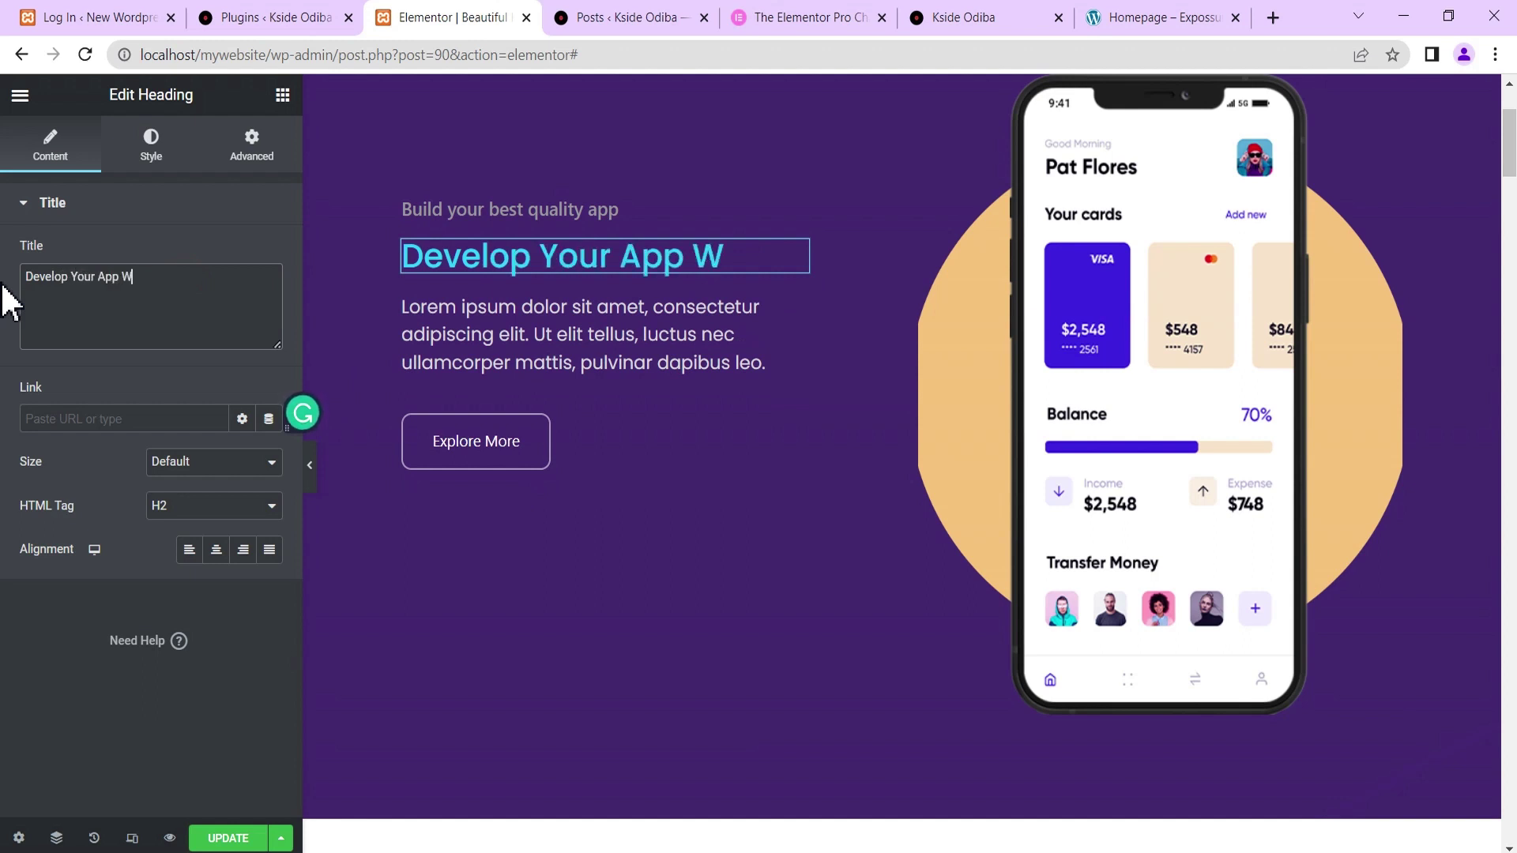
type("ith Qual")
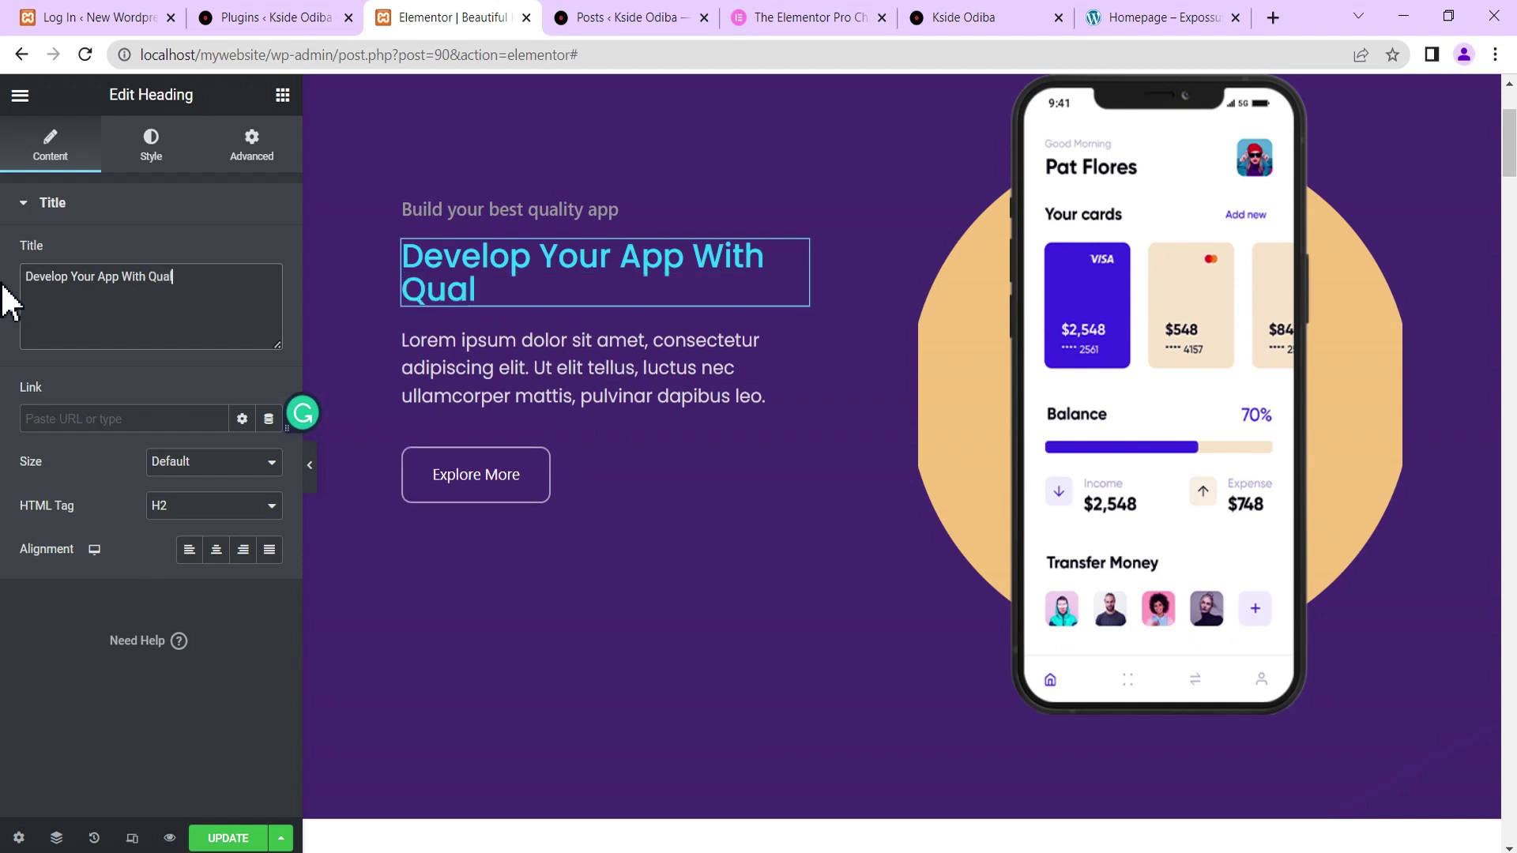
type("i")
type("ty")
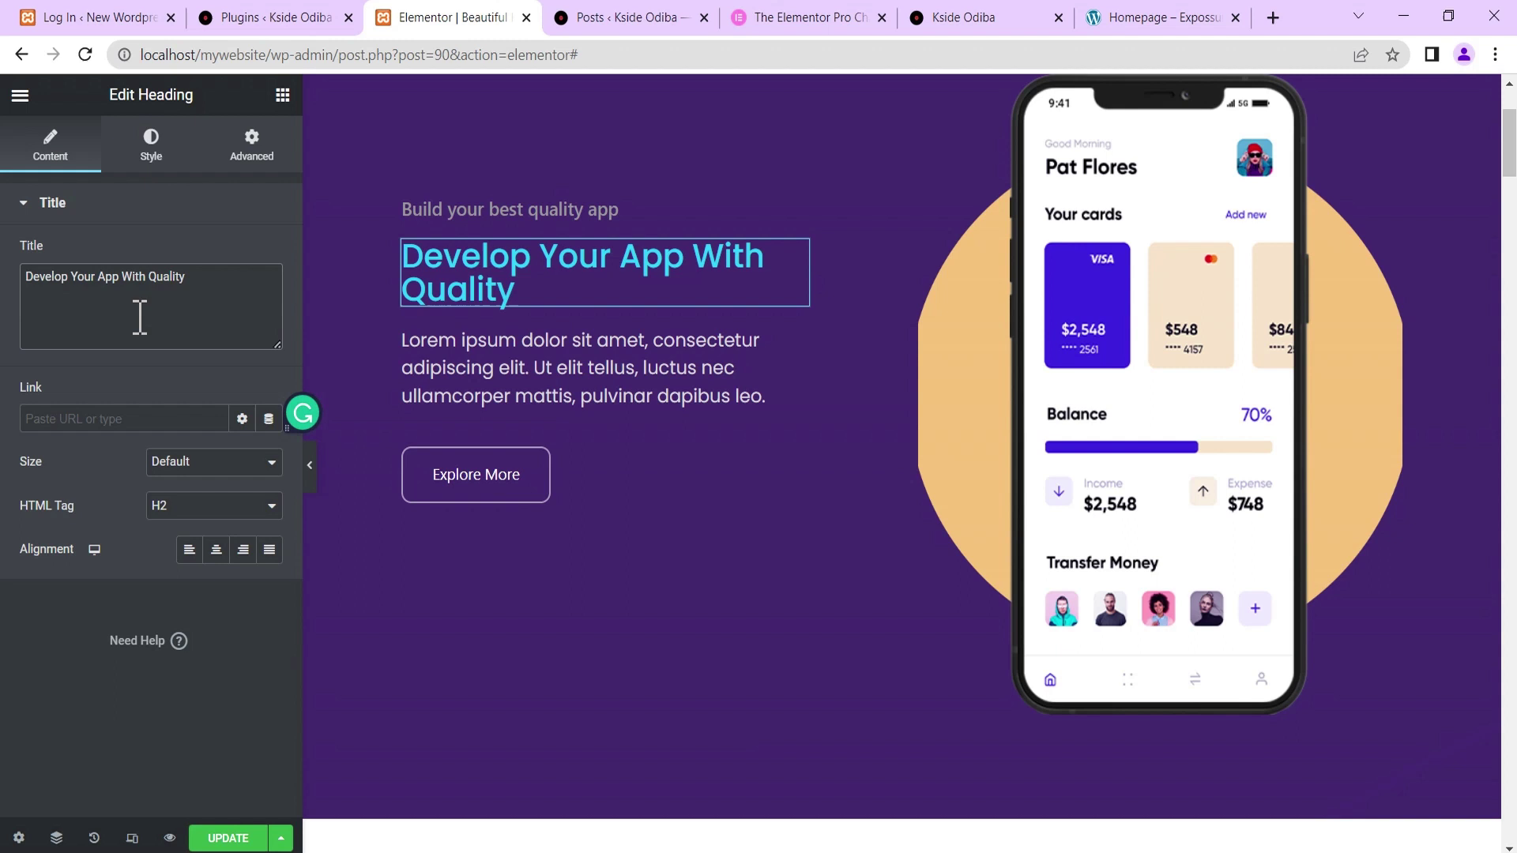
Open the heading's Style settings and briefly try the text colour picker.
left_click(151, 144)
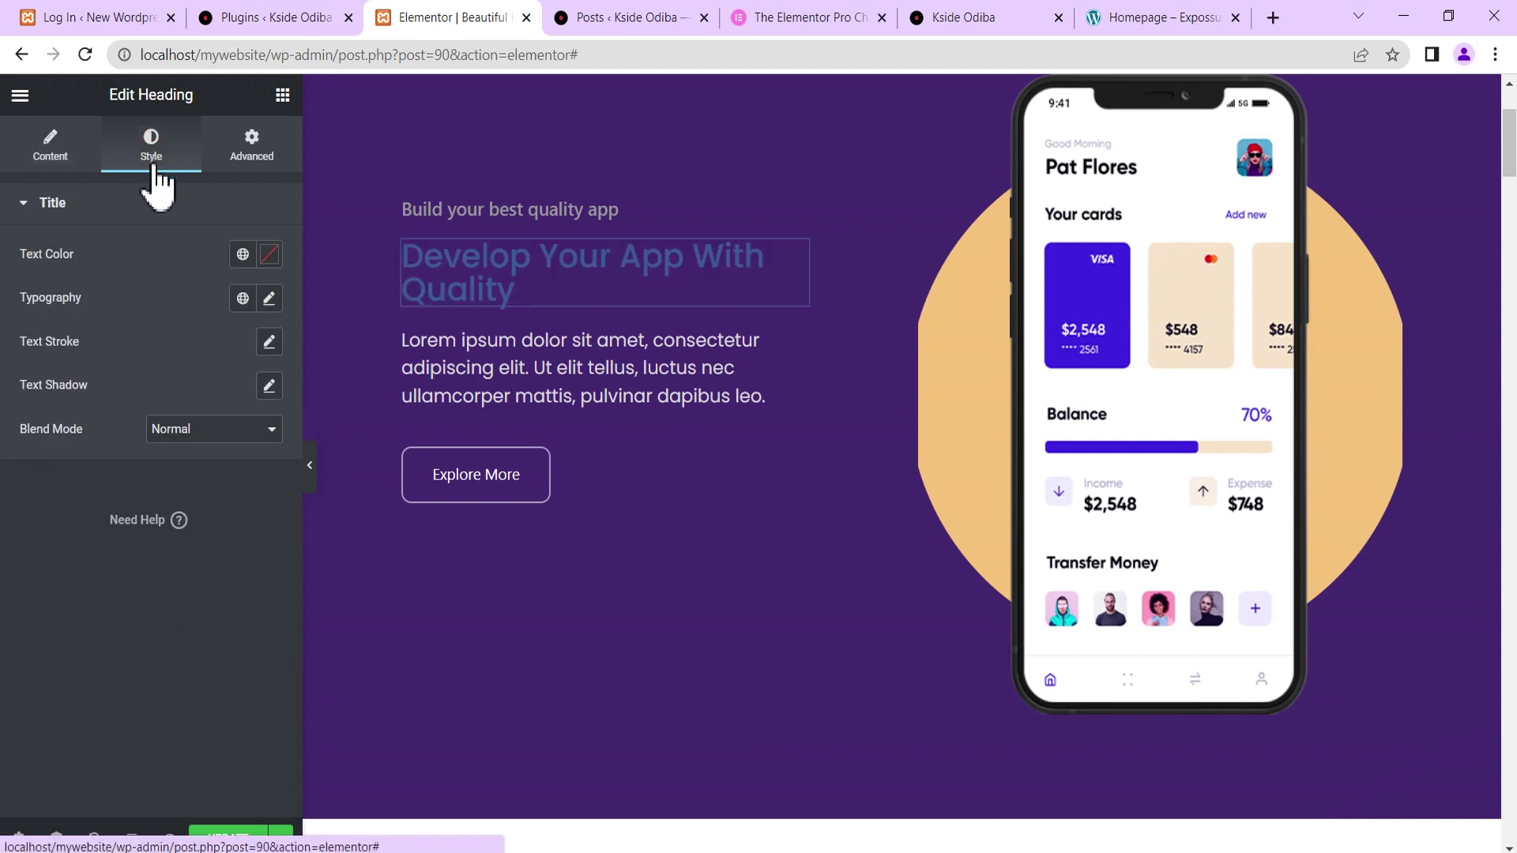
left_click(269, 254)
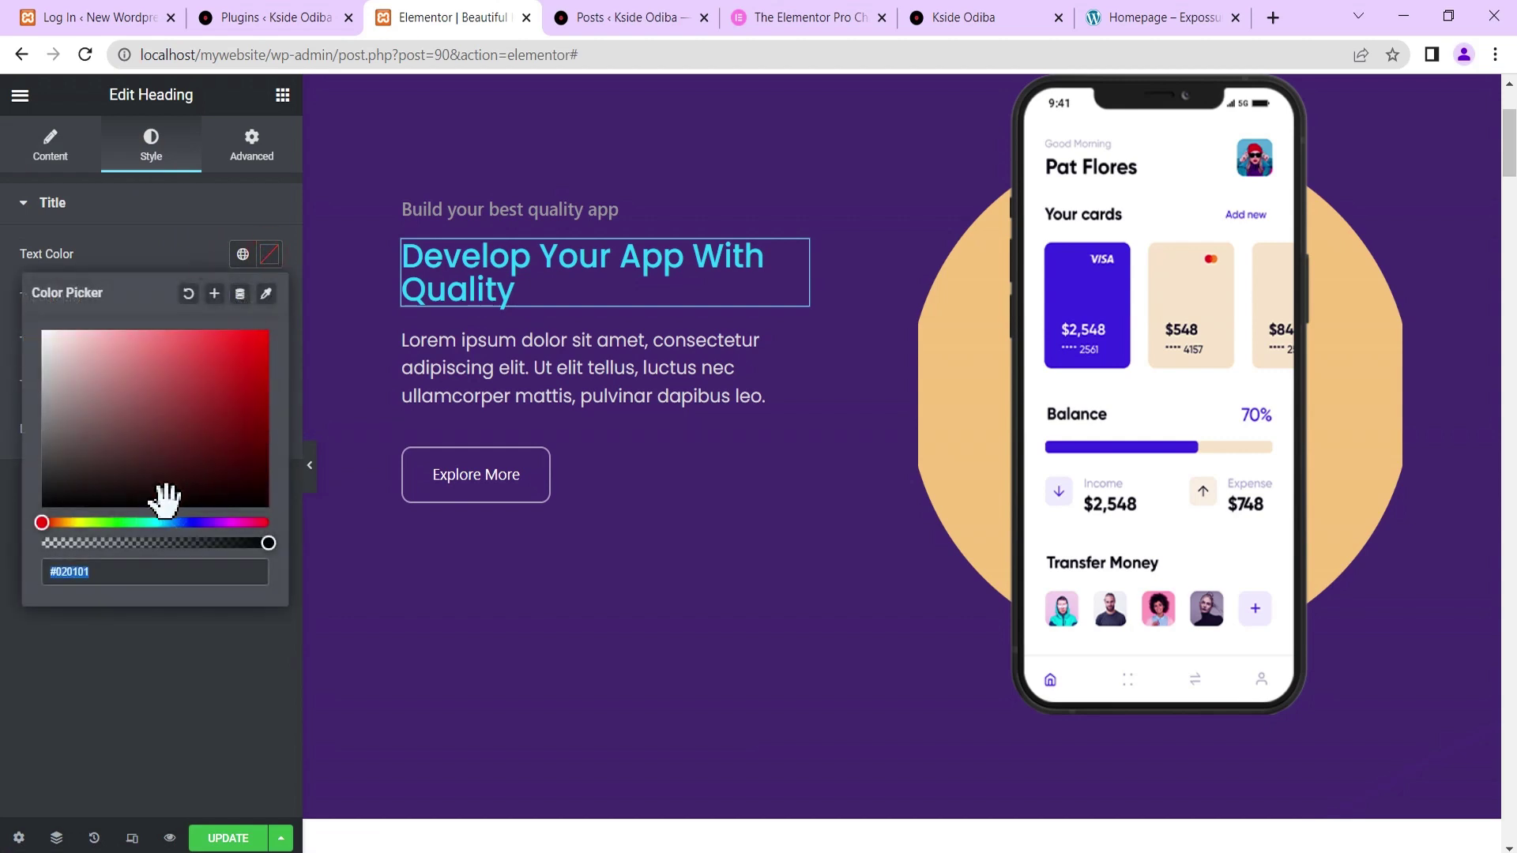
left_click(113, 208)
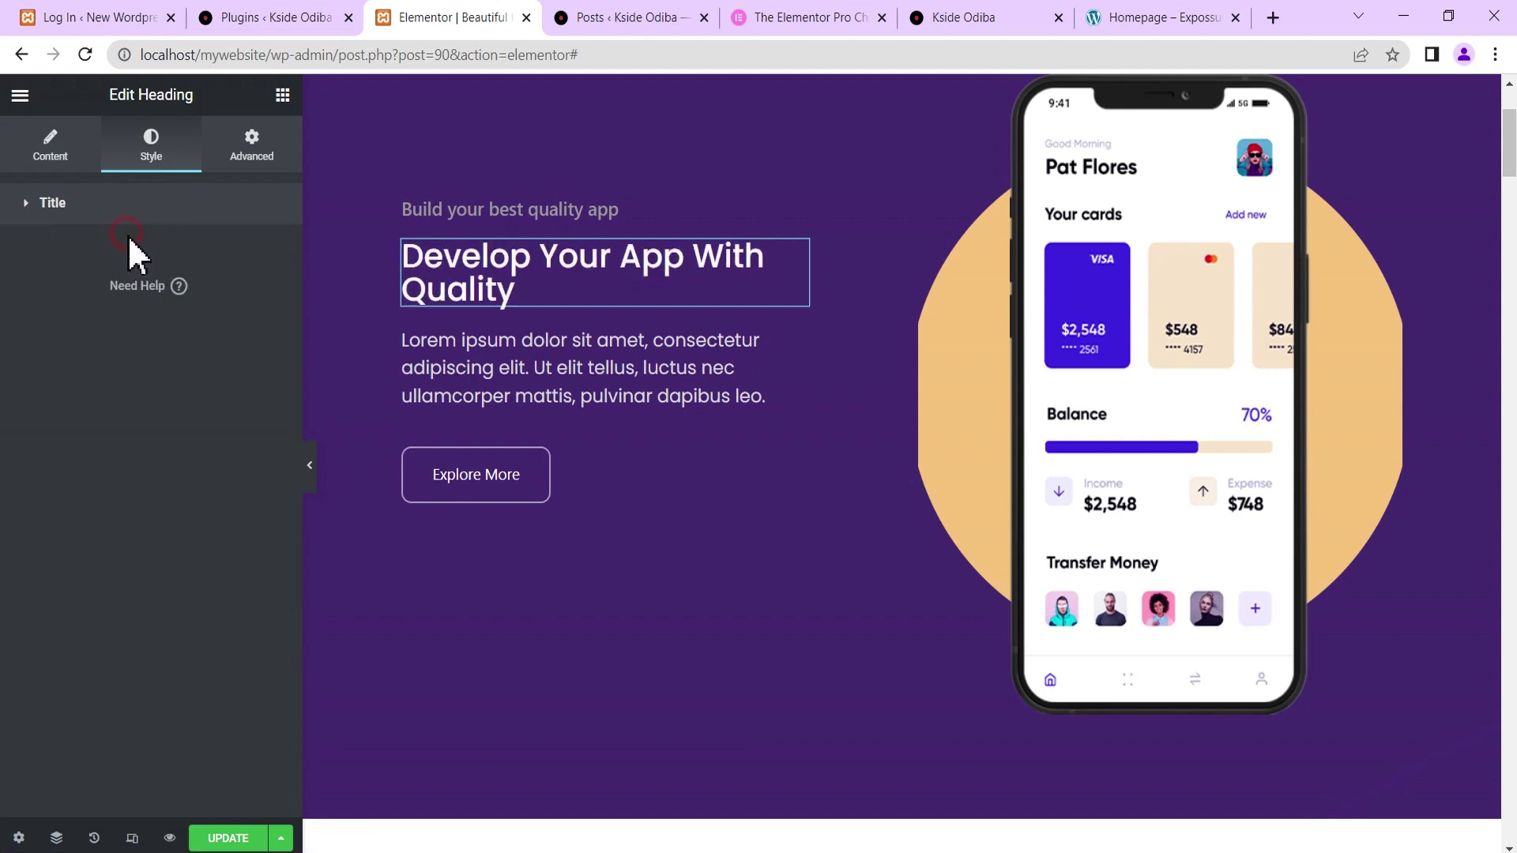
left_click(143, 207)
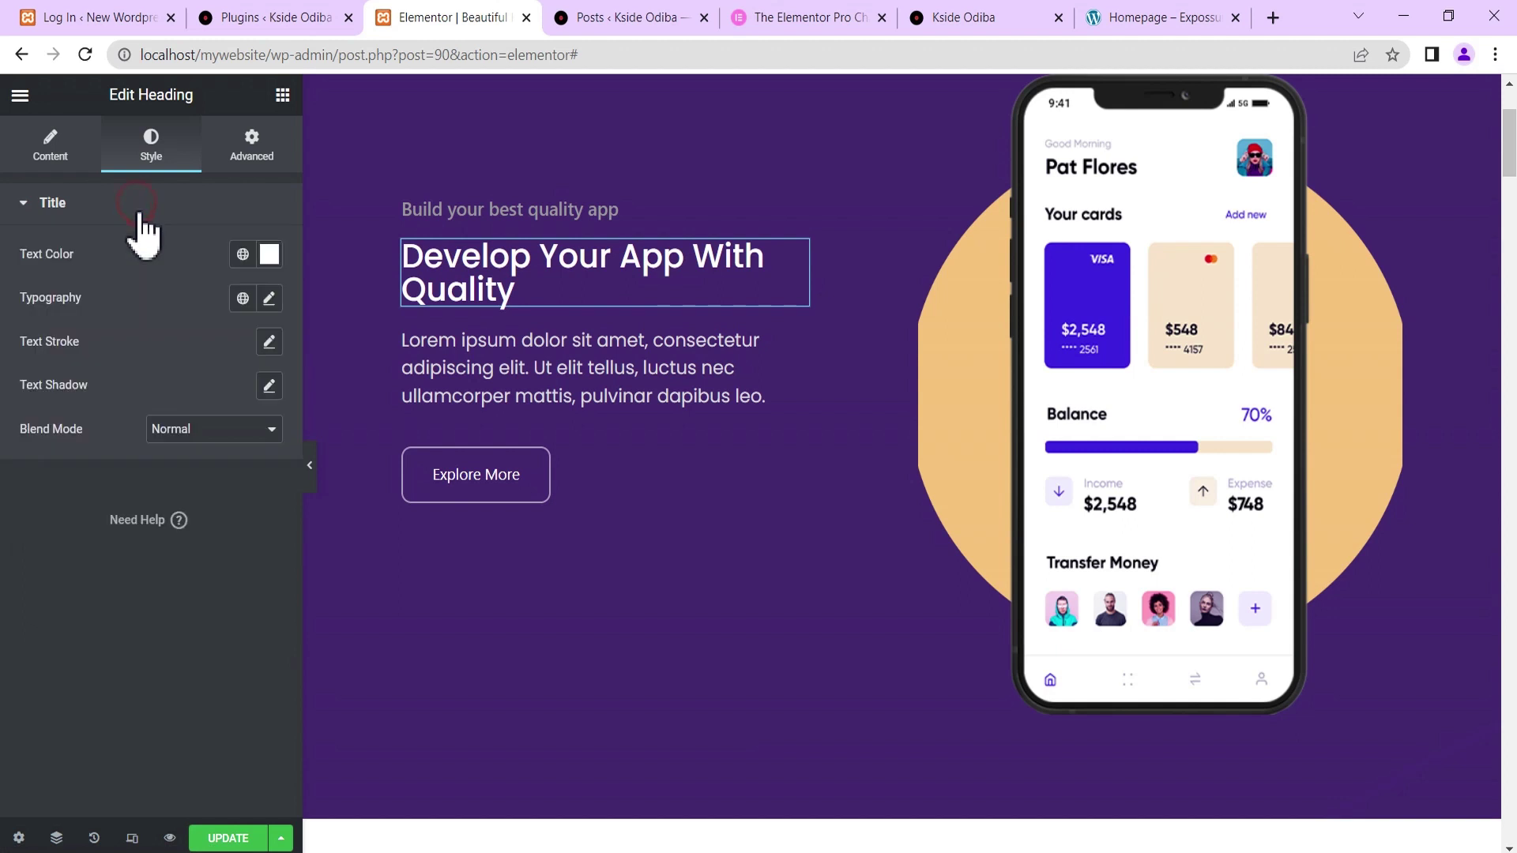
Set the heading typography to Poppins, size 55 px, weight 800 (Extra Bold).
left_click(269, 299)
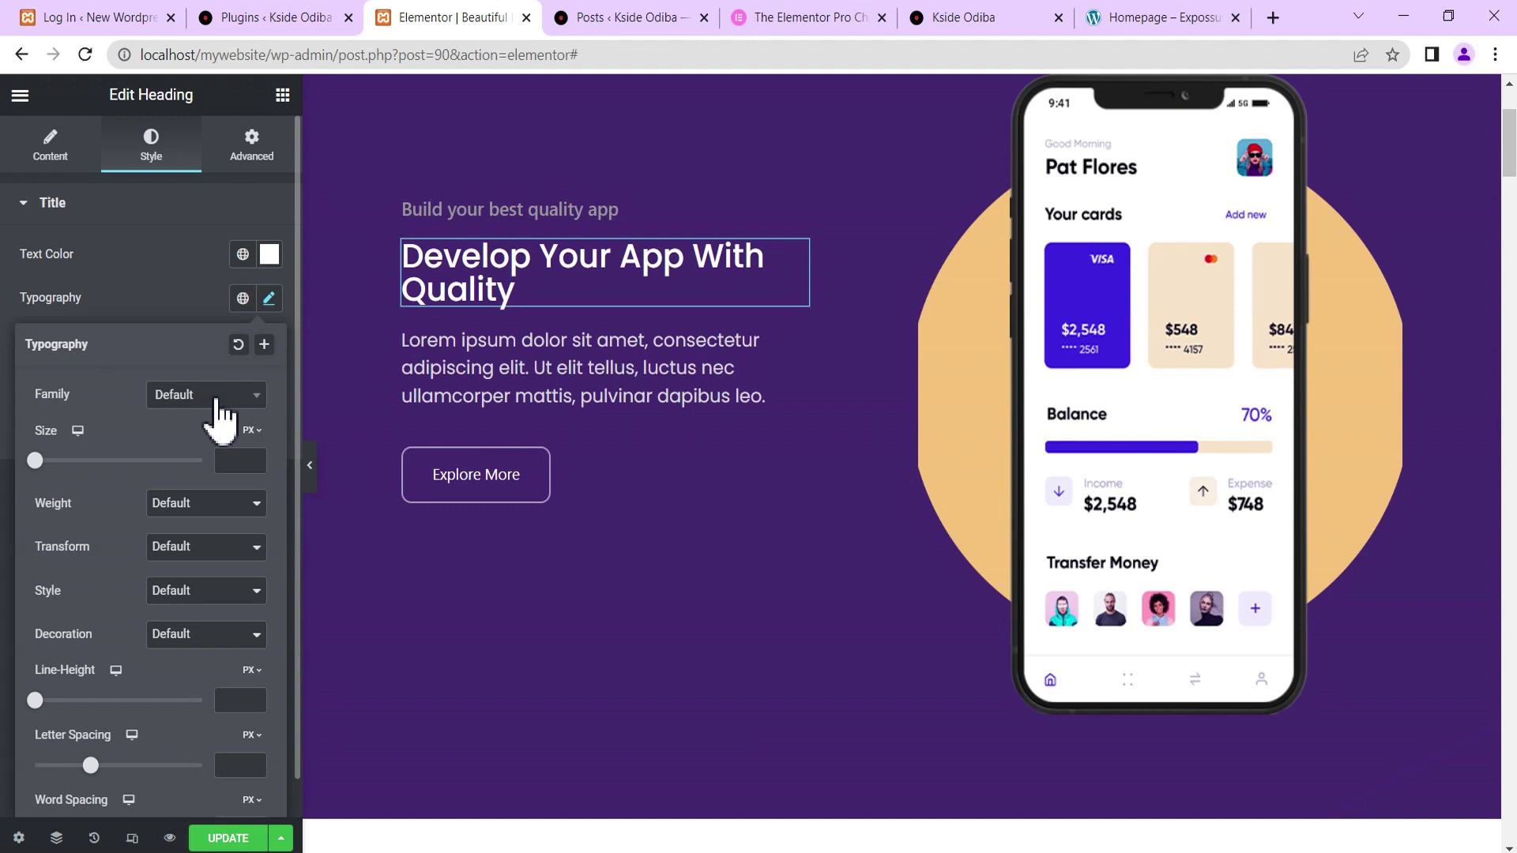
left_click(218, 396)
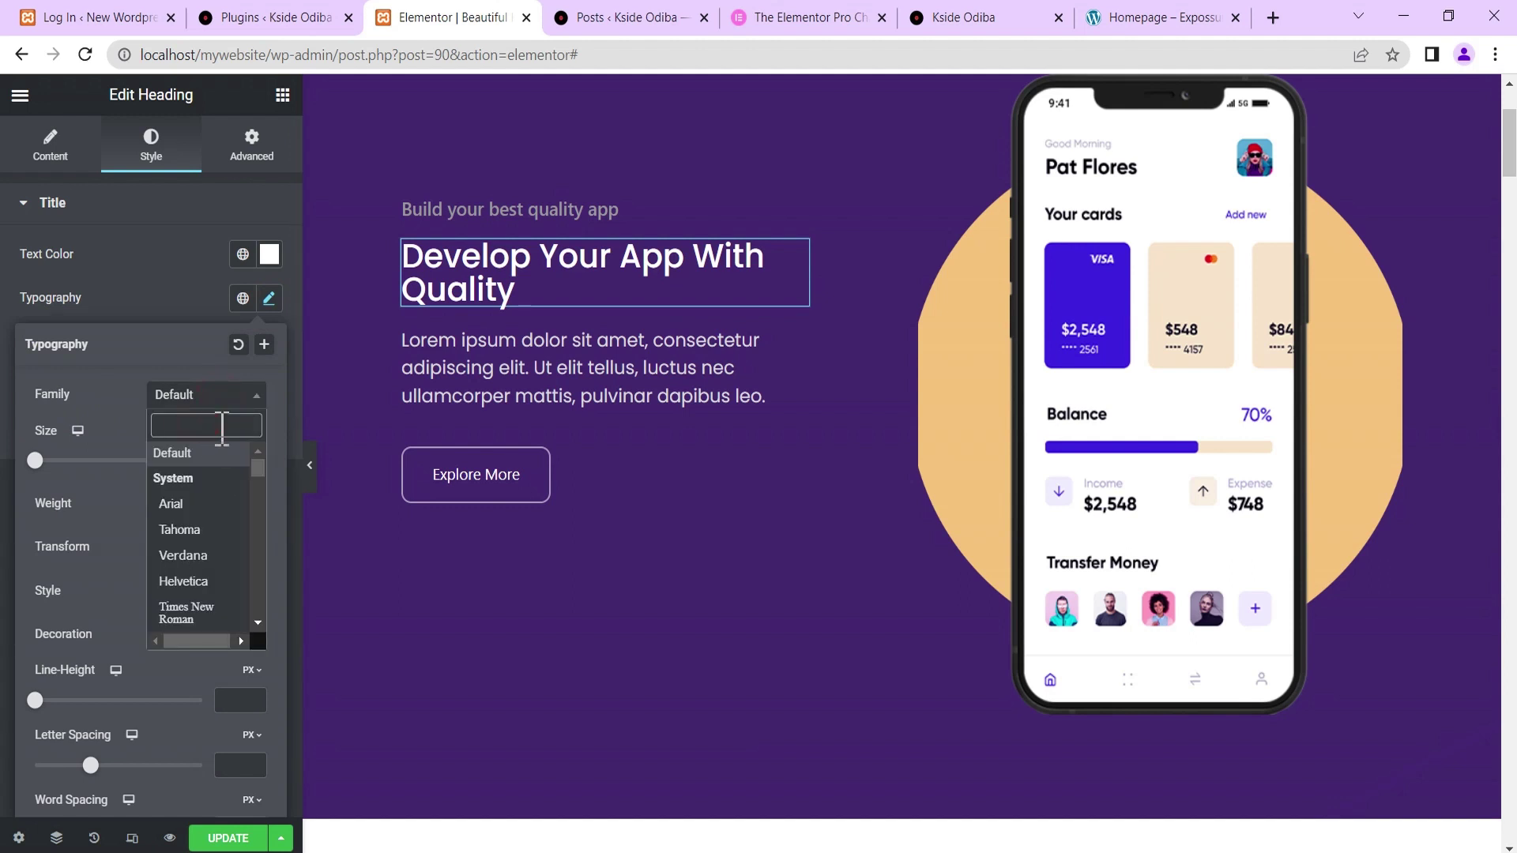
type("pop")
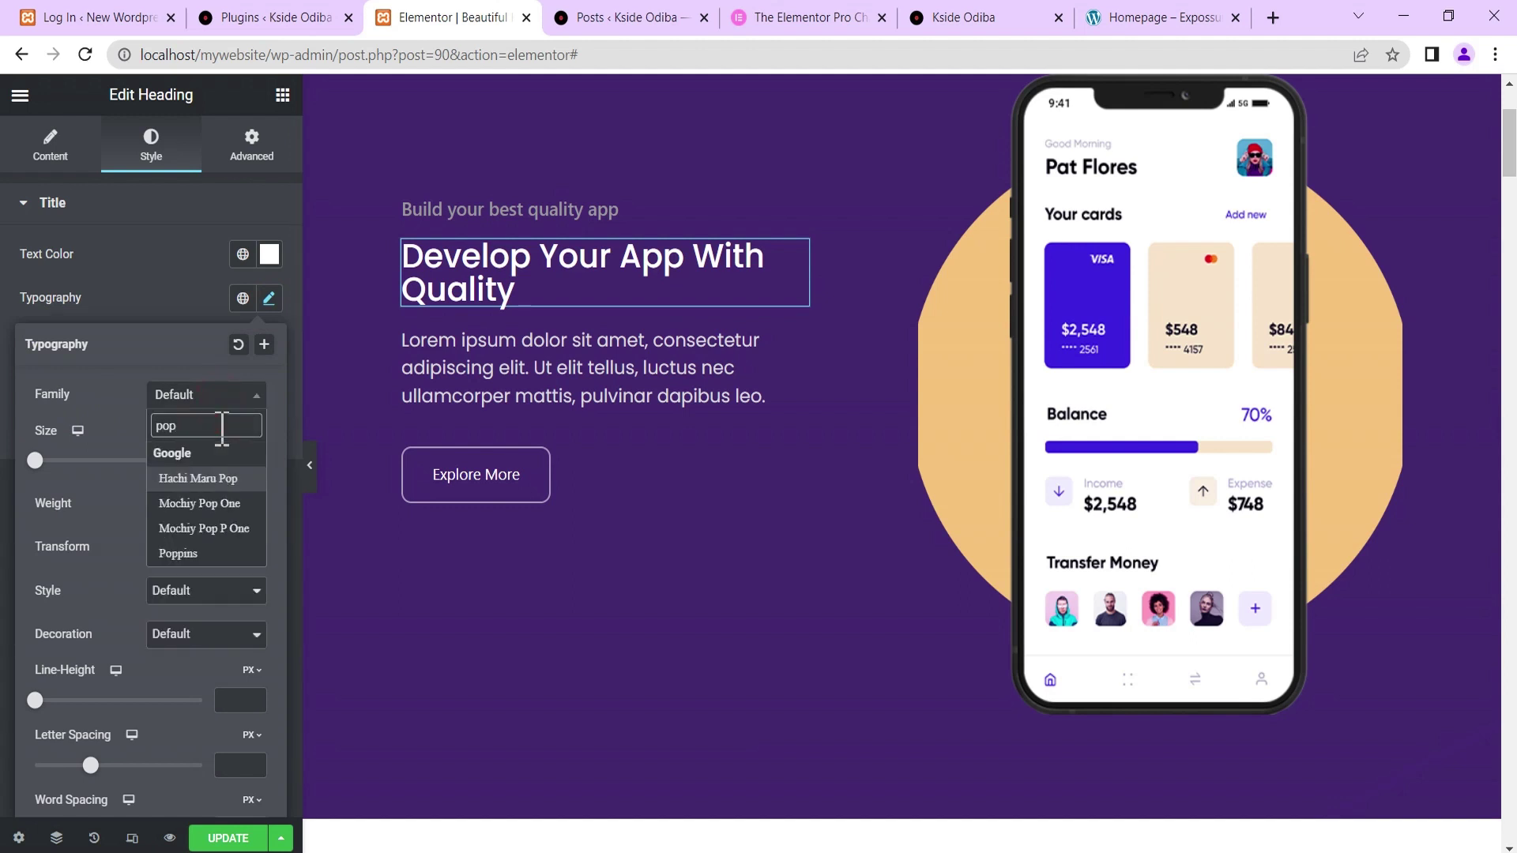
left_click(178, 554)
left_click(232, 462)
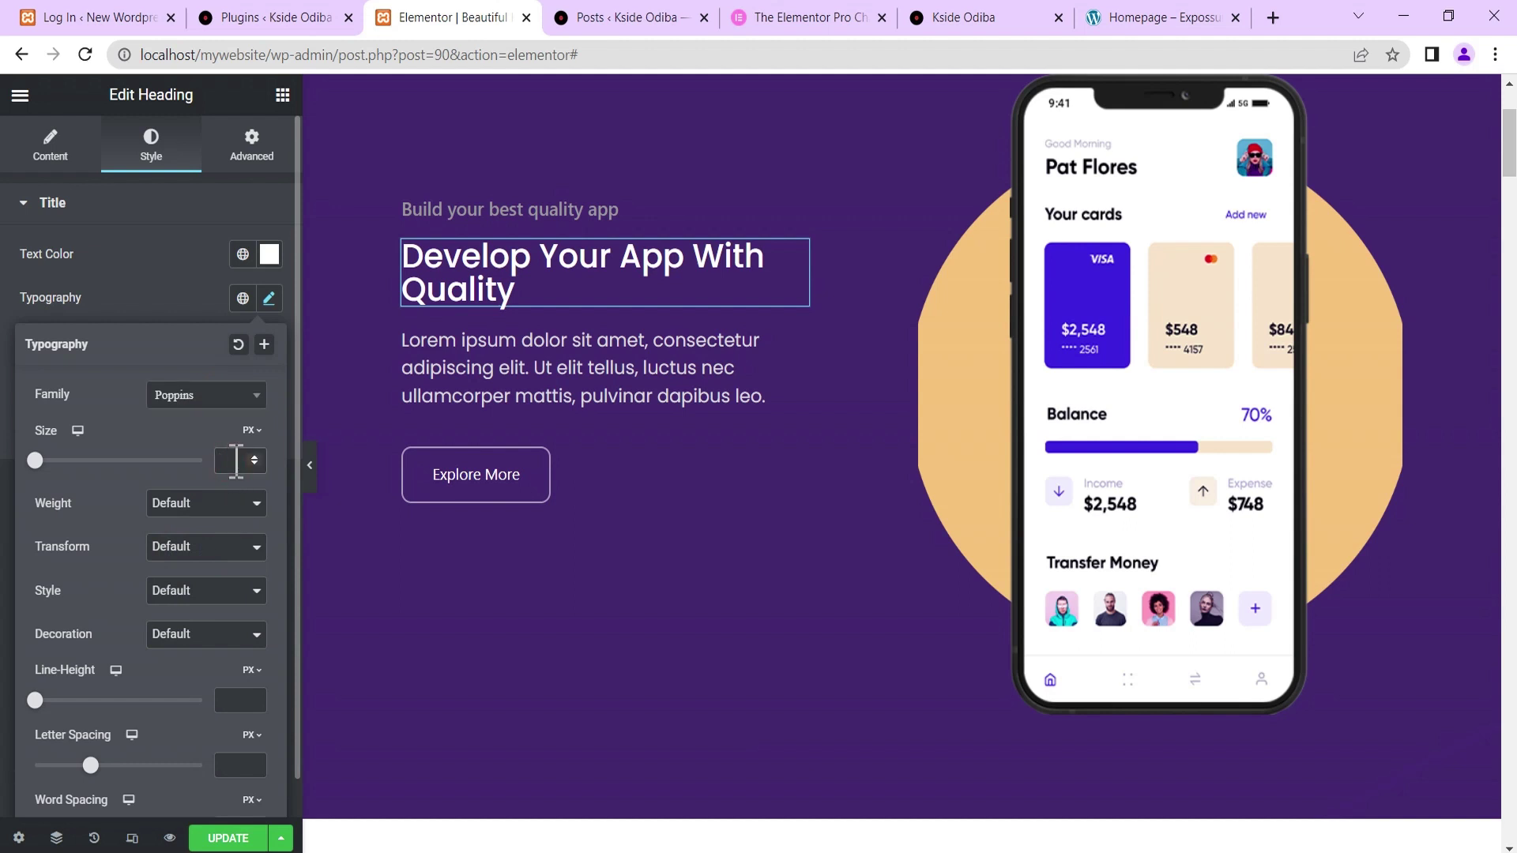
type("55")
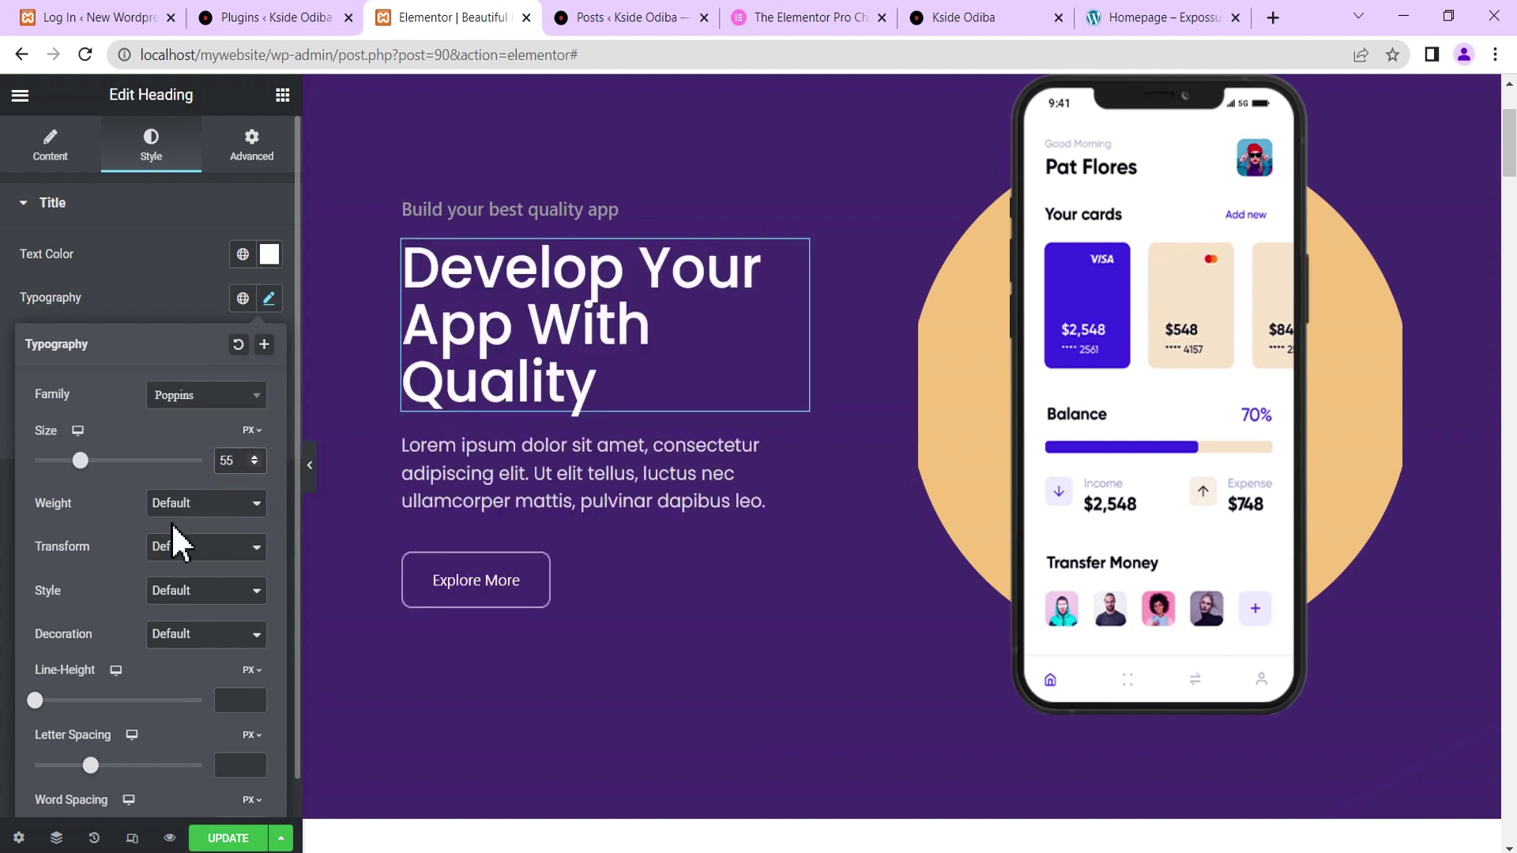
left_click(178, 503)
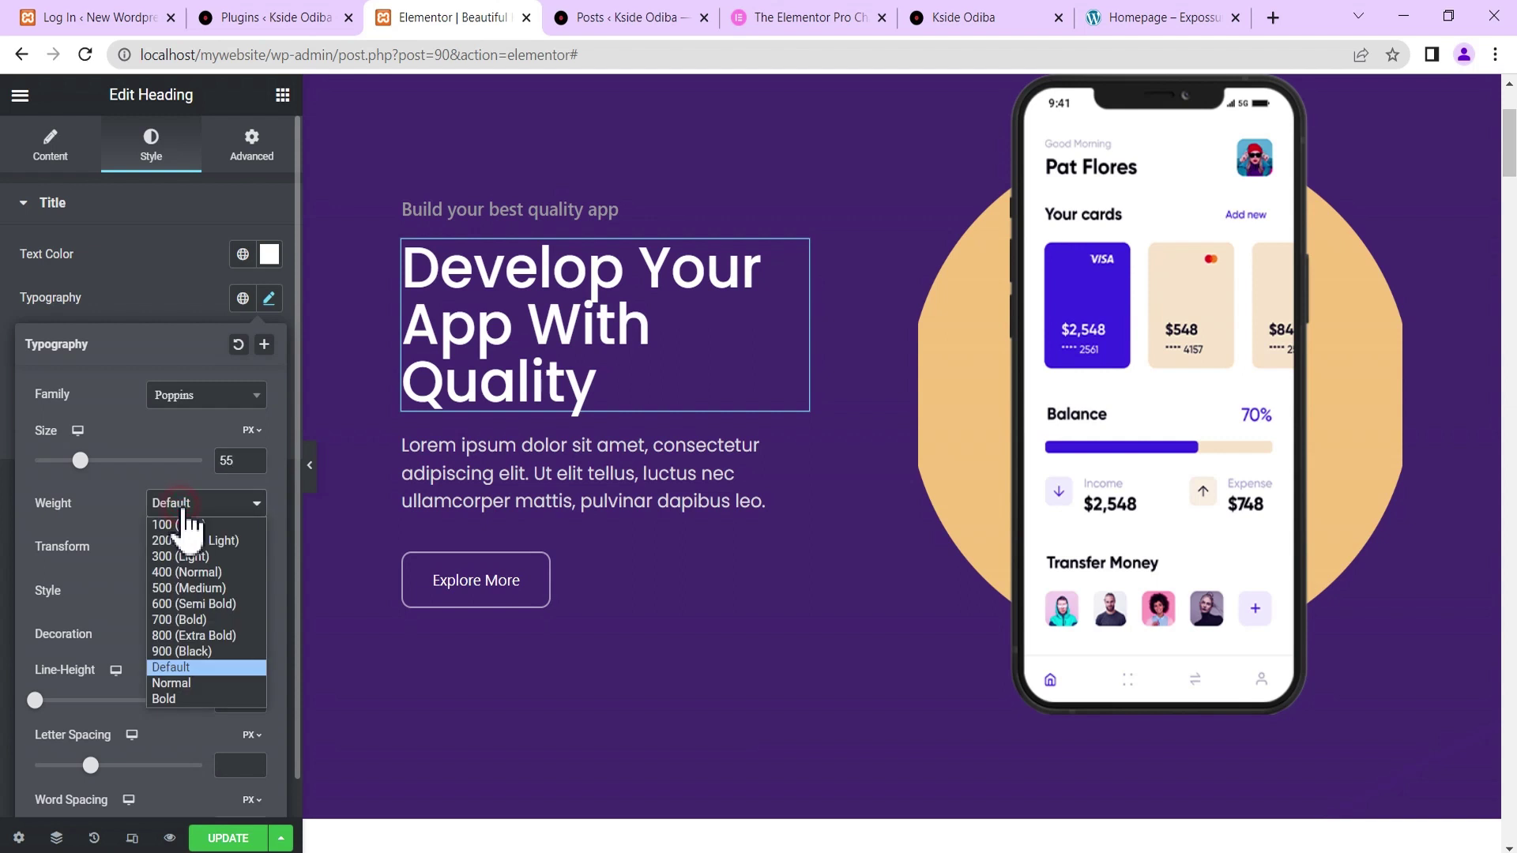
left_click(195, 636)
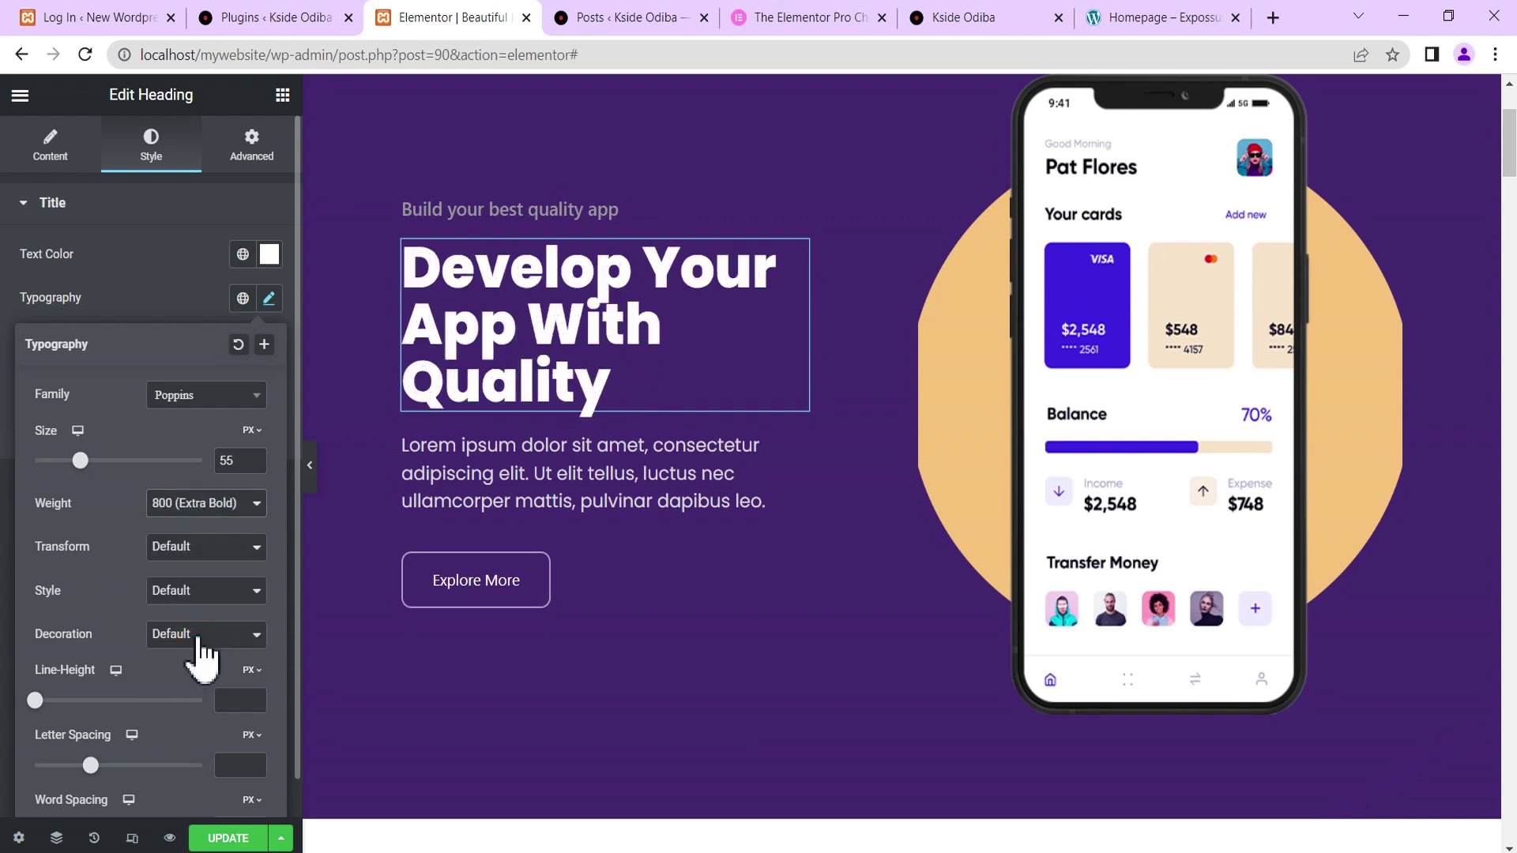
Set the line height to 1.2 em and collapse the panel for a full-width preview.
left_click(226, 703)
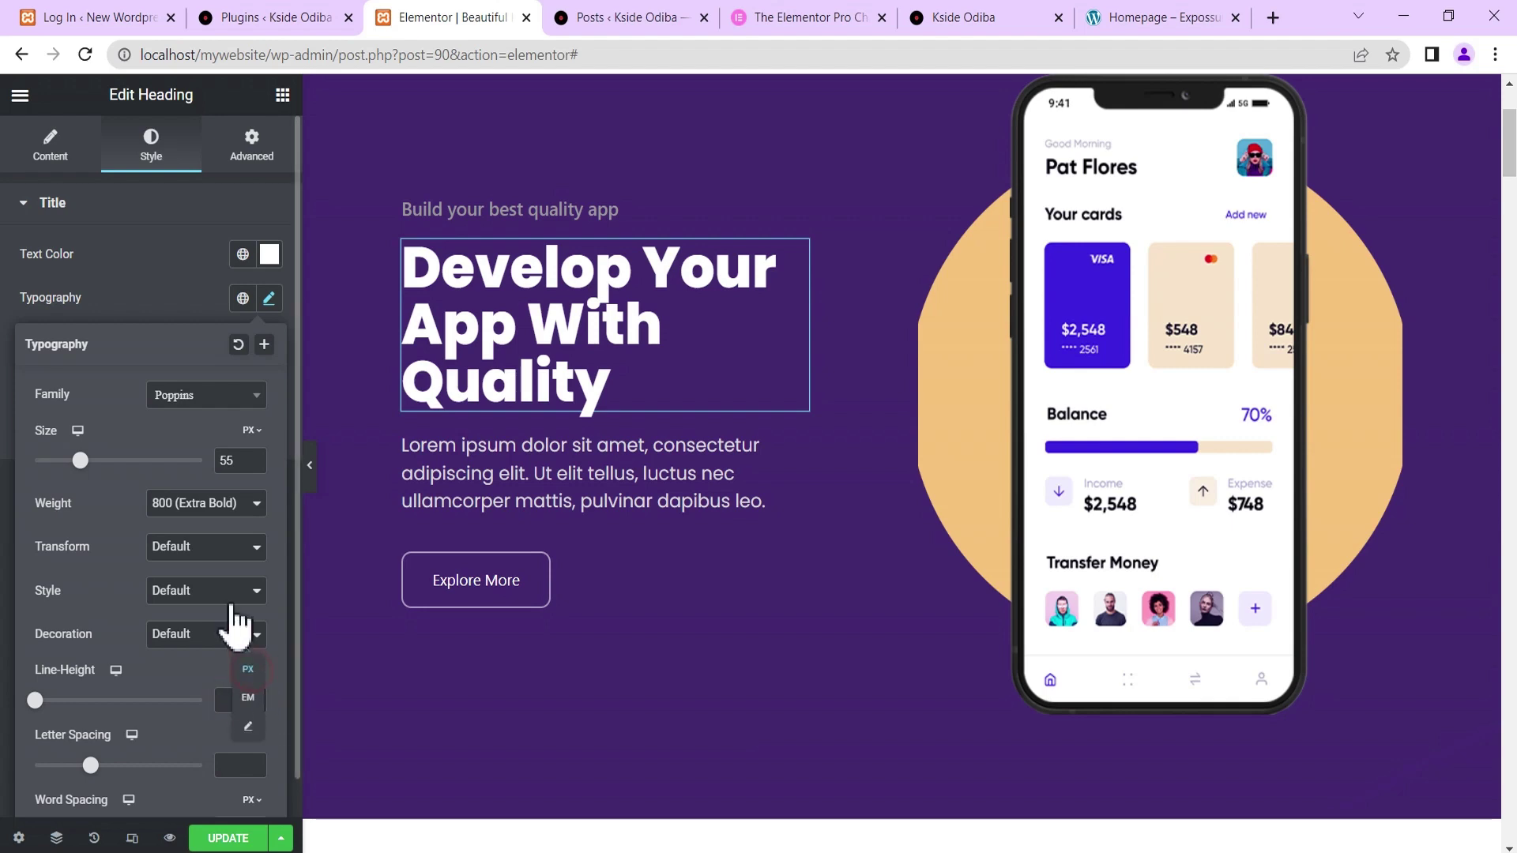
left_click(251, 669)
left_click(248, 698)
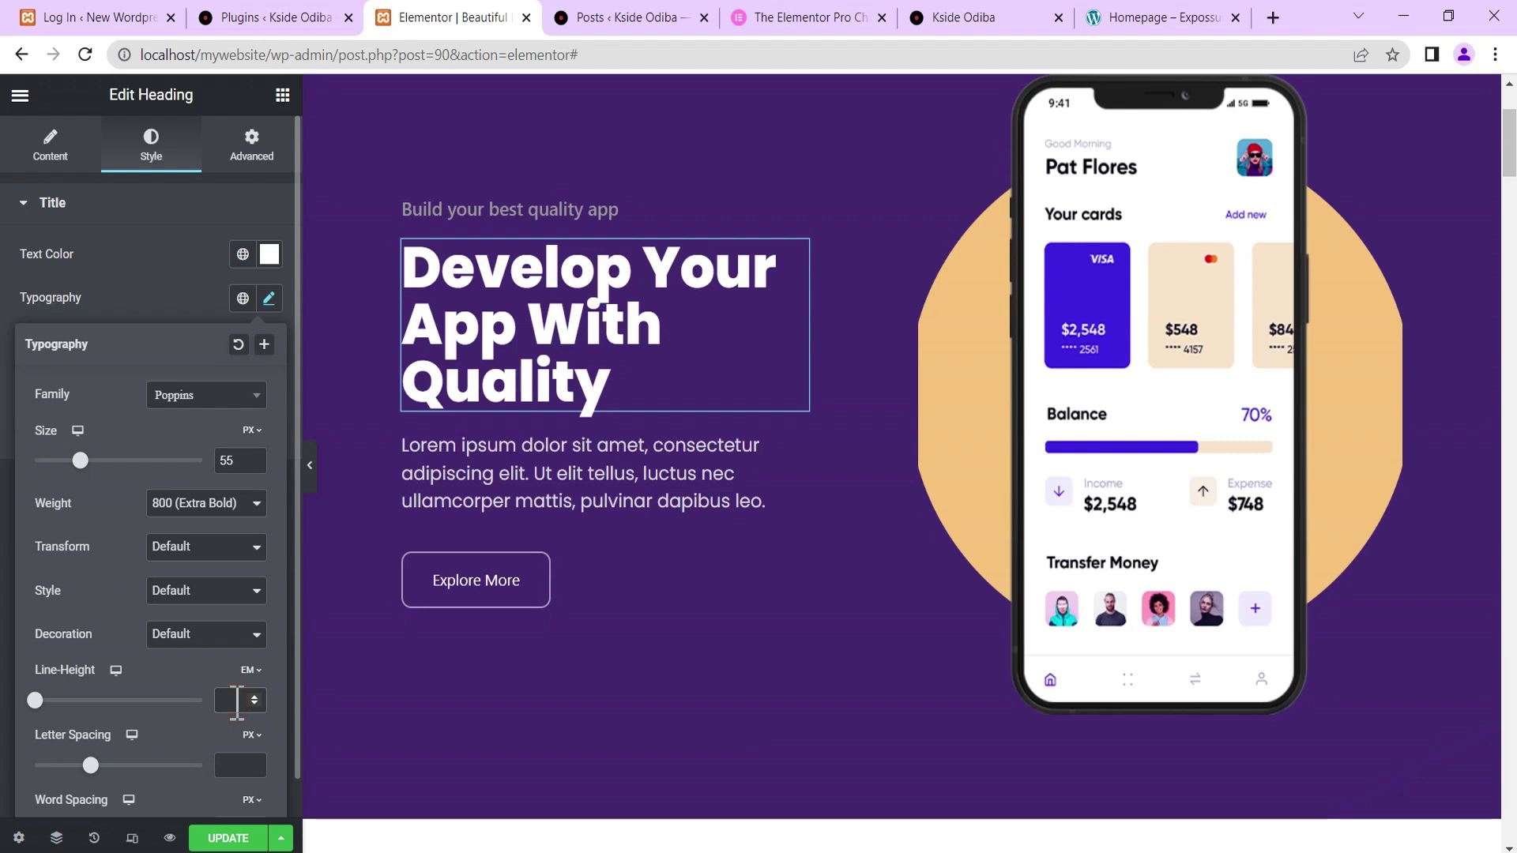
type("1.2")
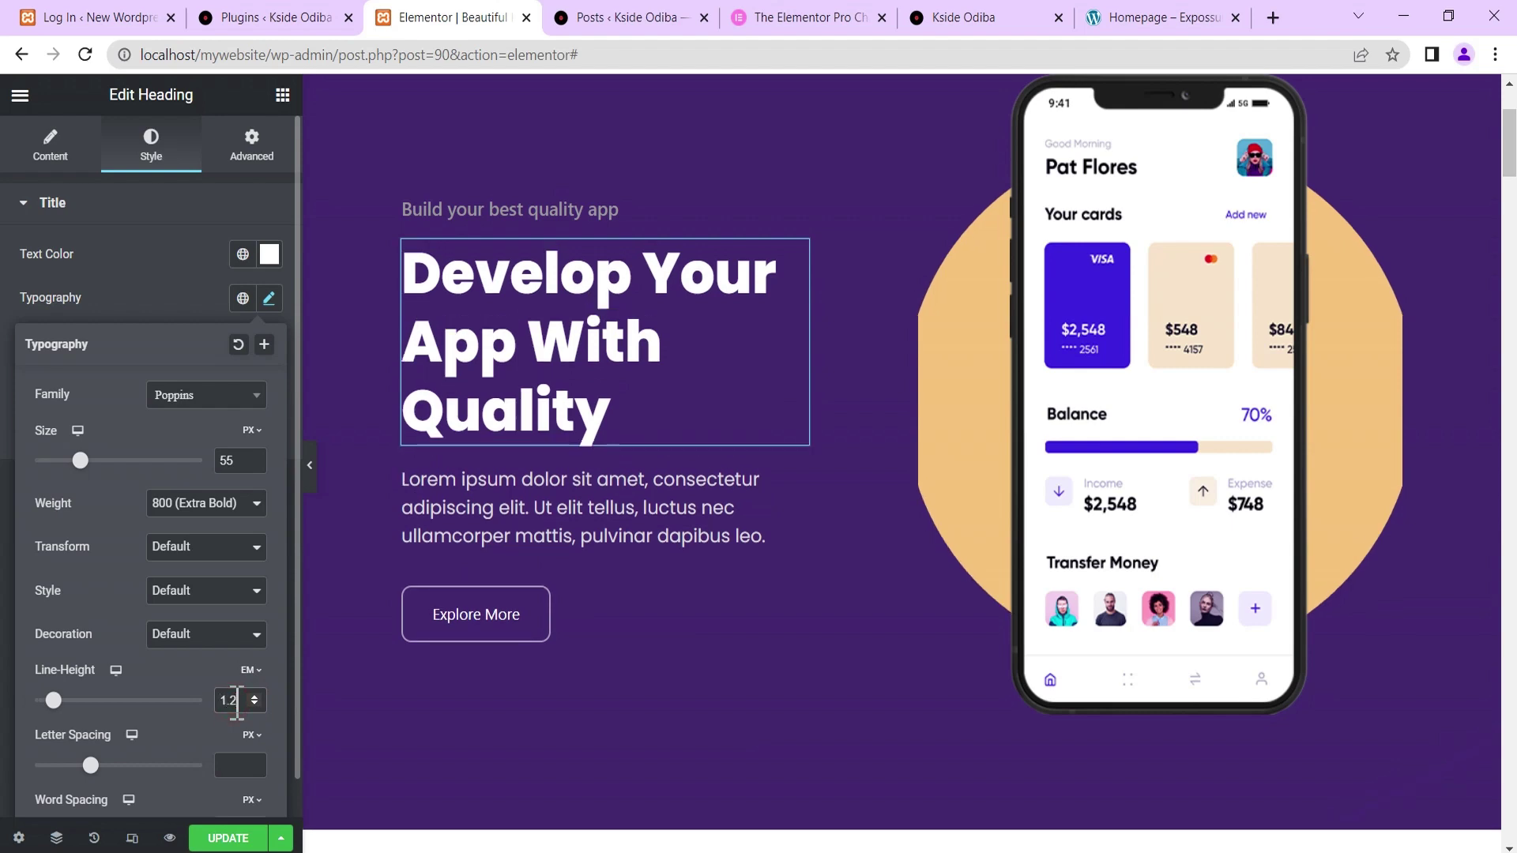
left_click(310, 468)
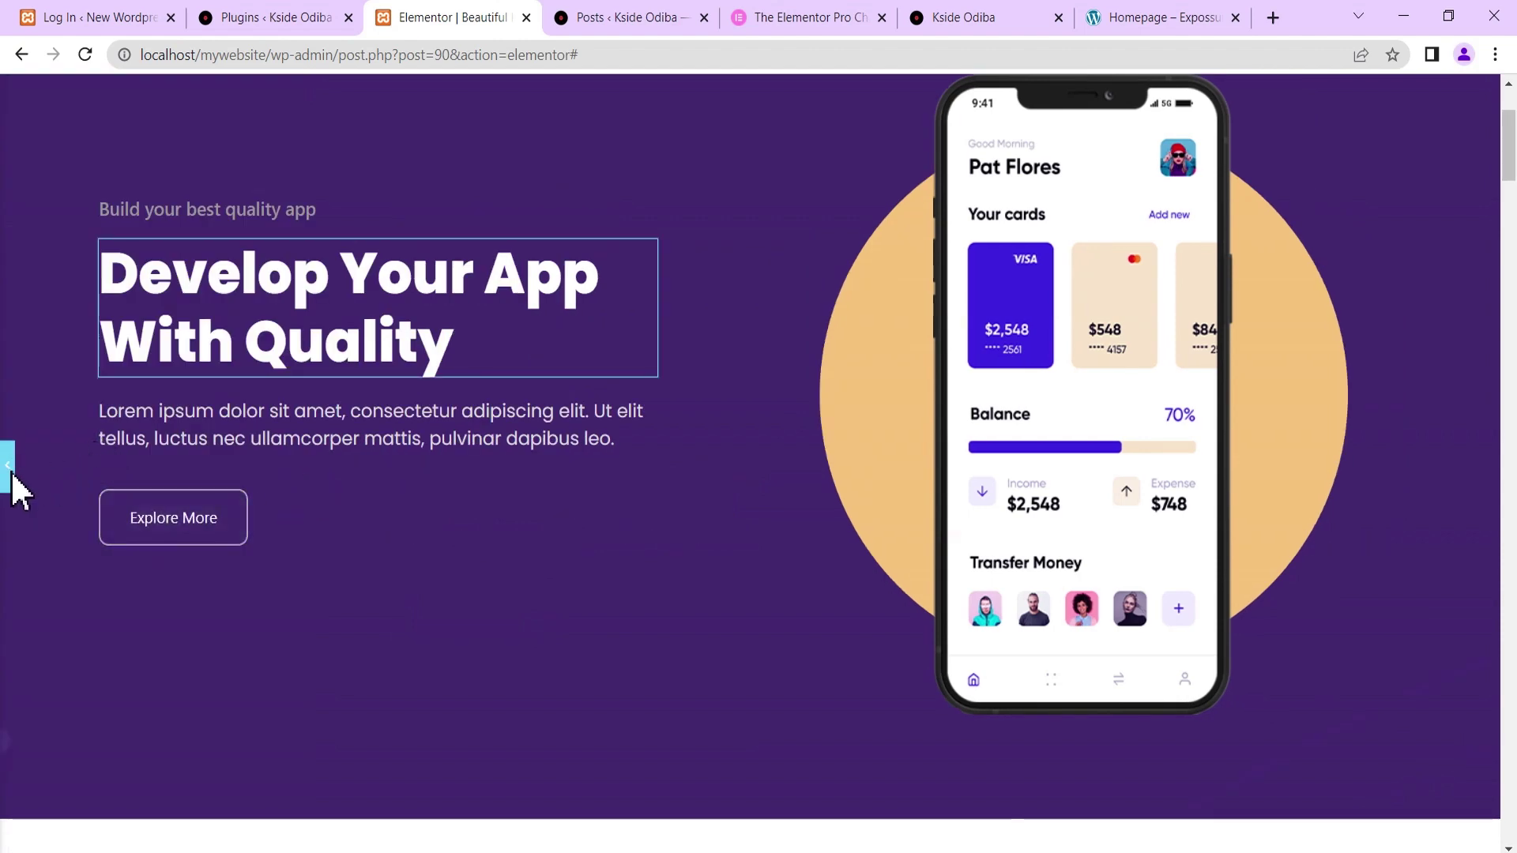
In the Title field, wrap 'Develop' in <span style="">…</span>.
left_click(7, 474)
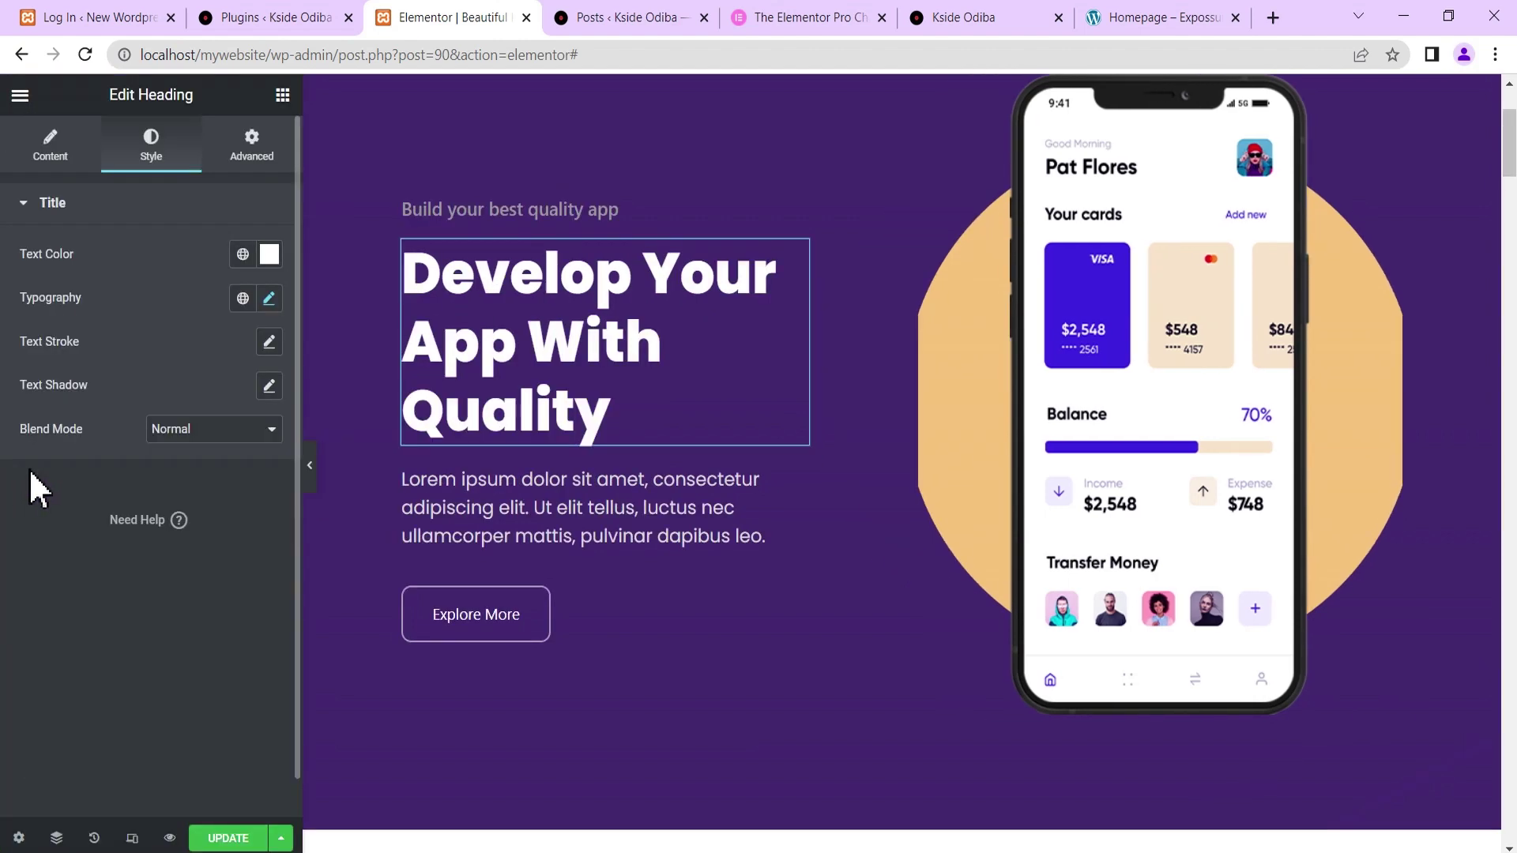
left_click(50, 144)
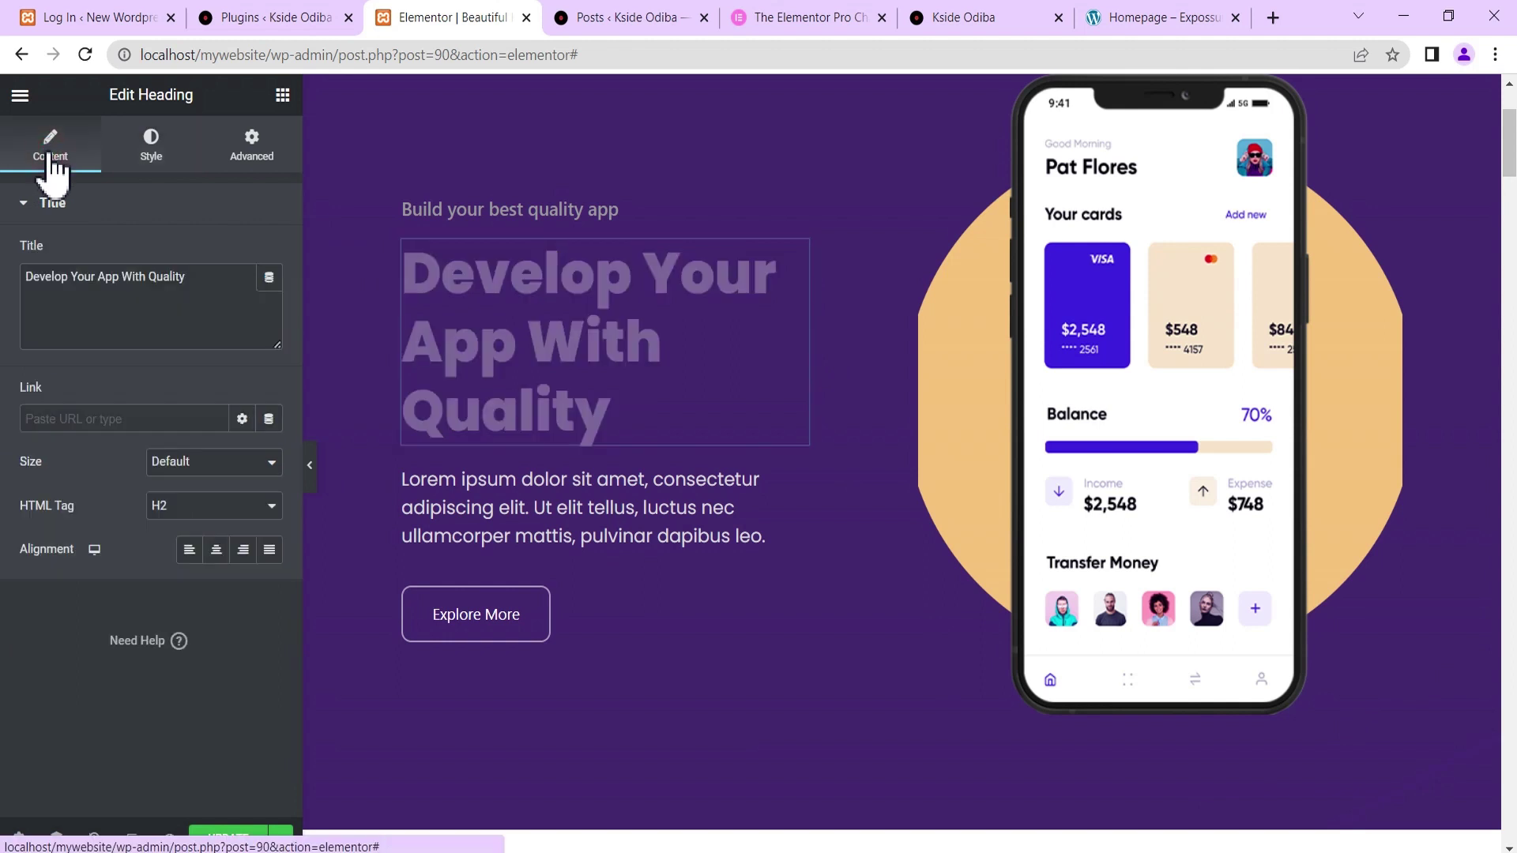
left_click(26, 277)
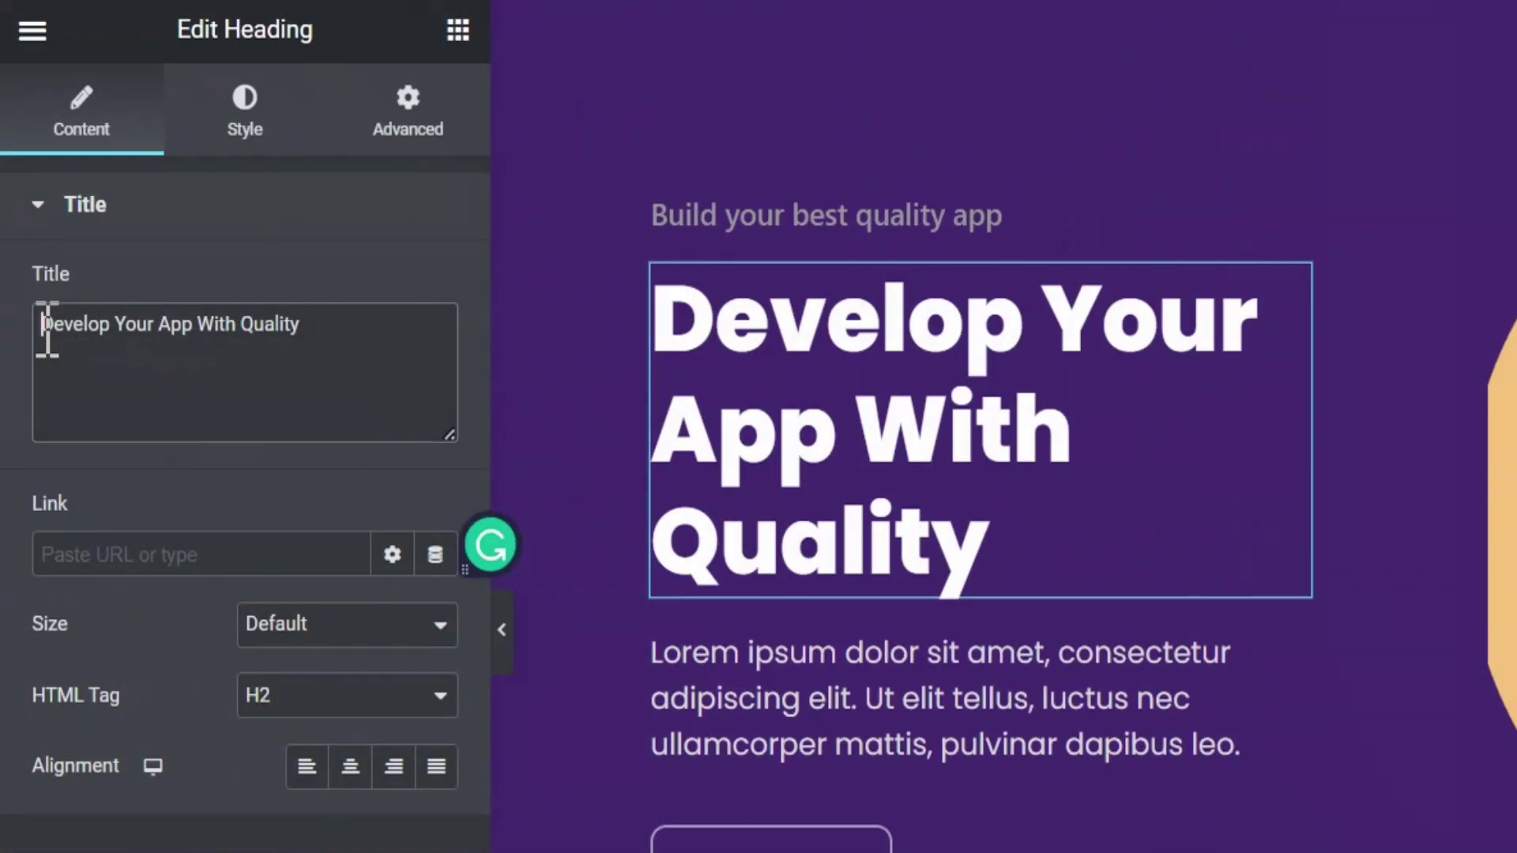
type("<spa")
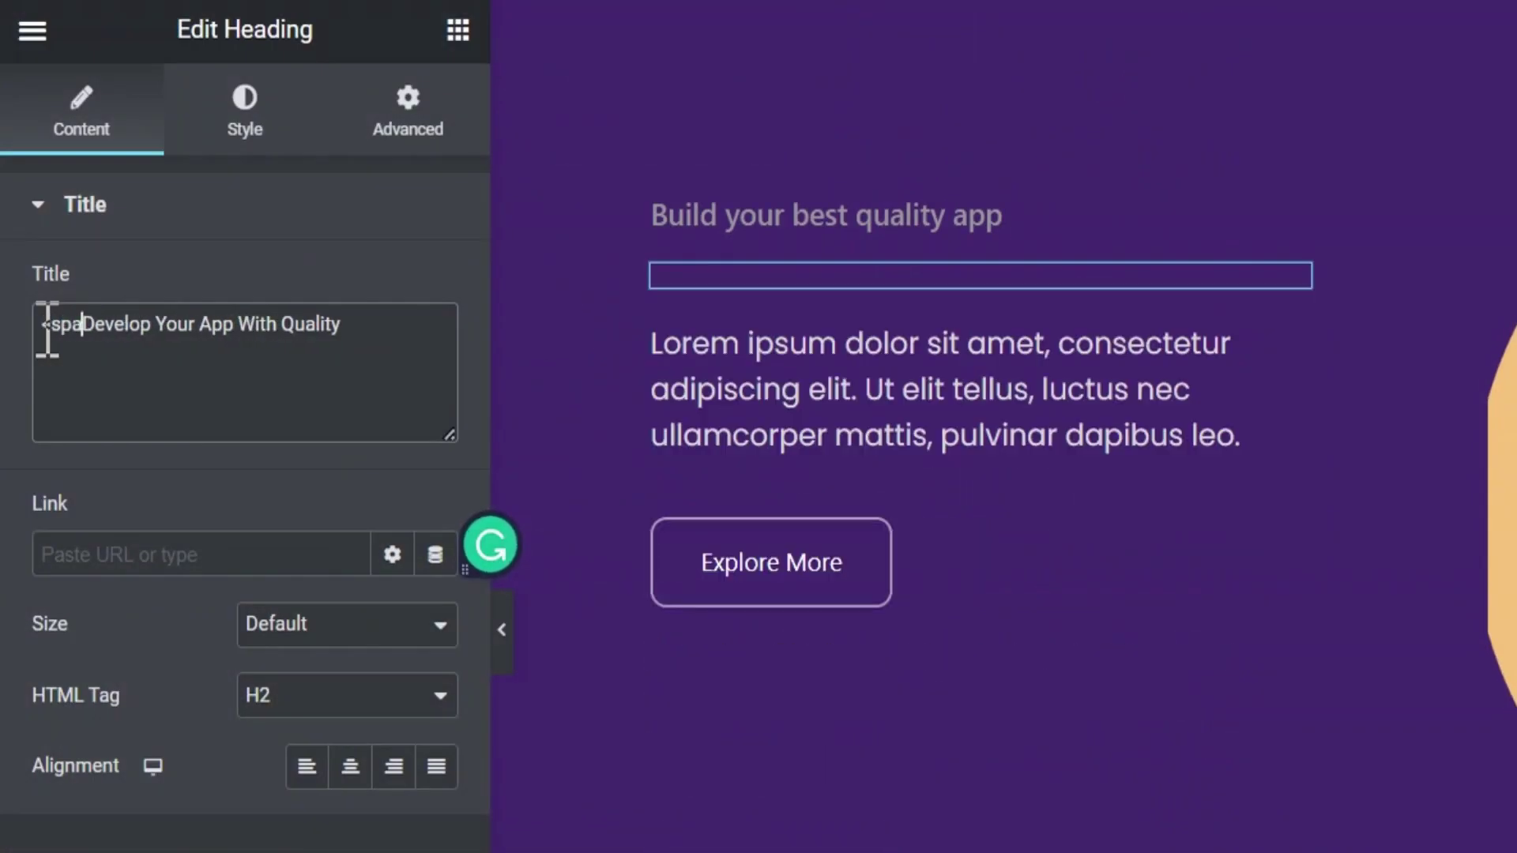
type("n")
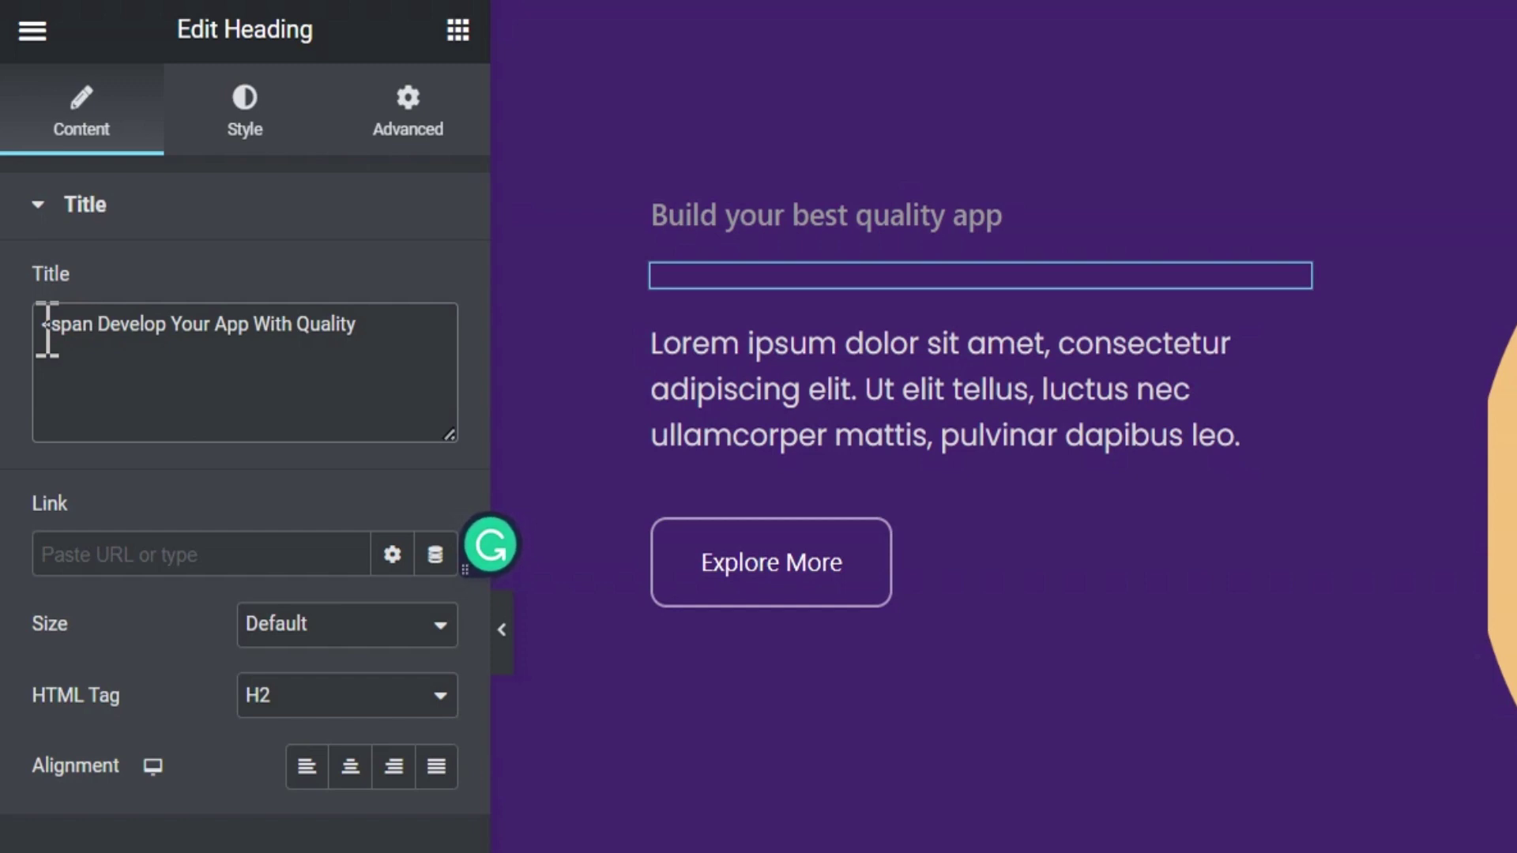
type(" style")
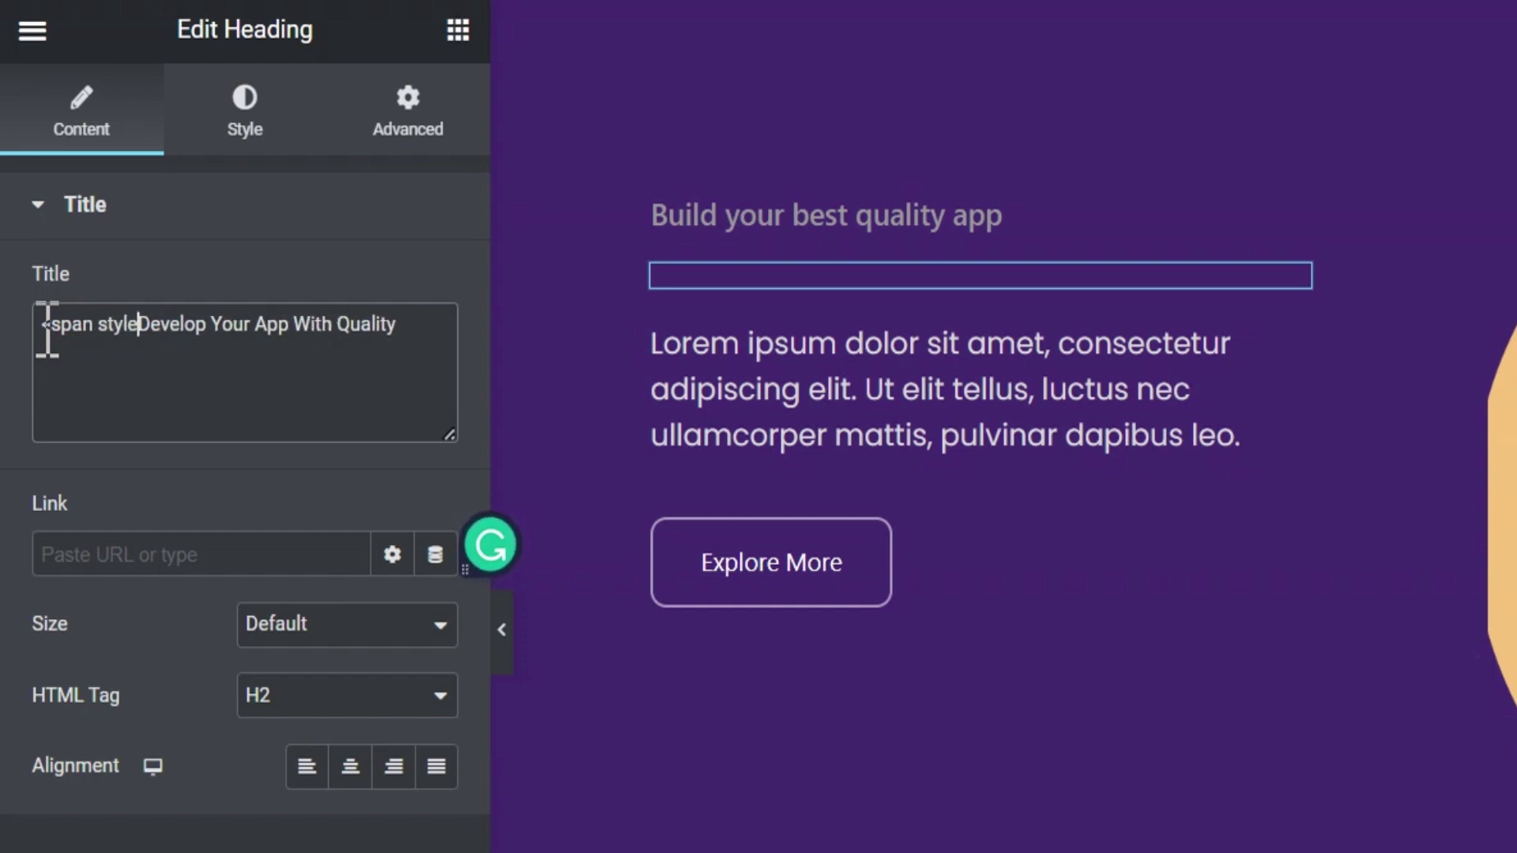
type("=\"")
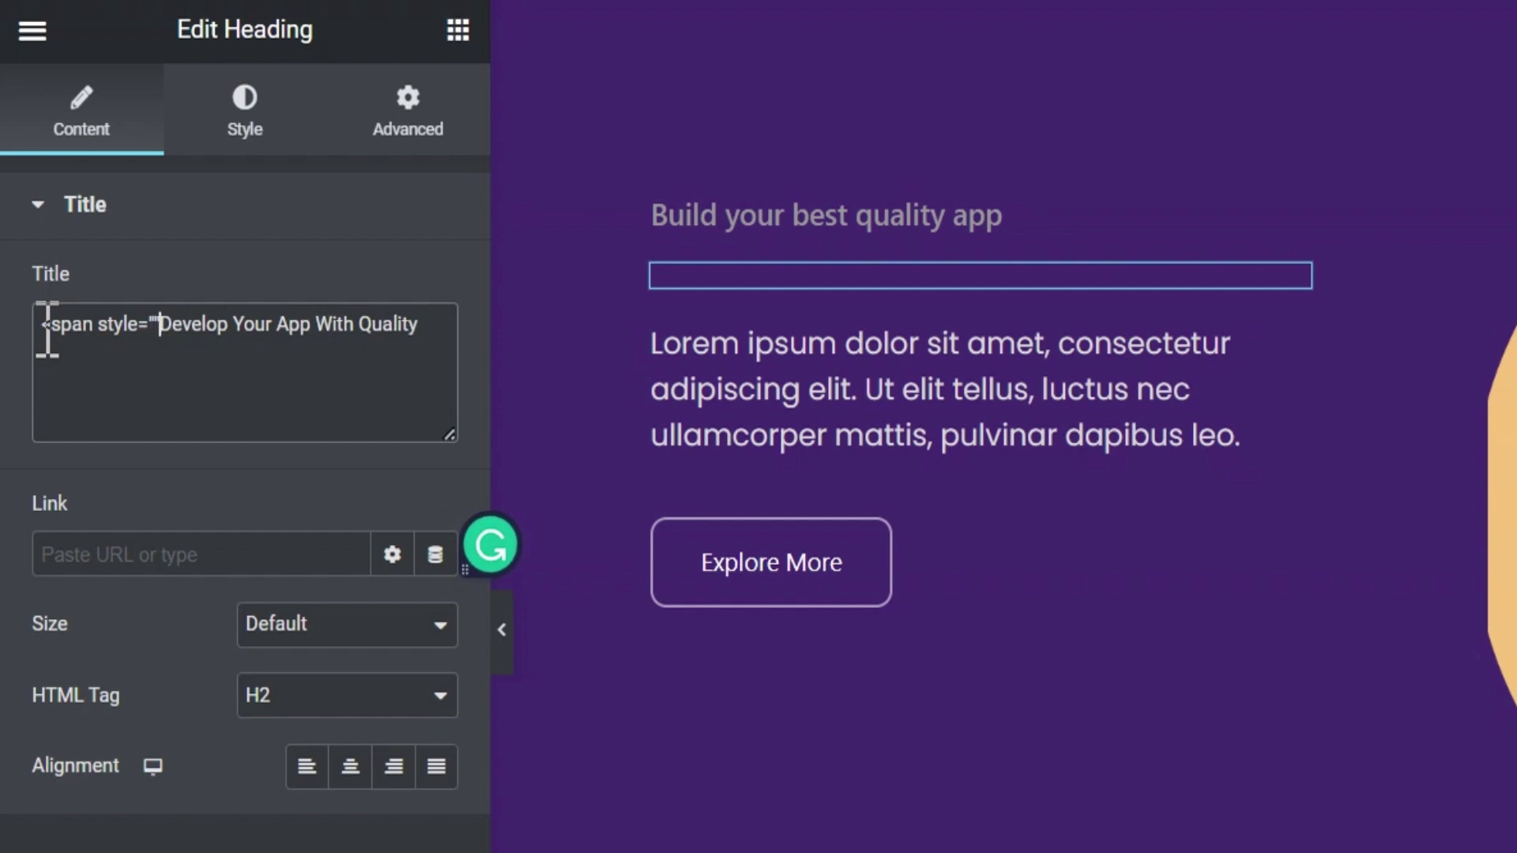
type("\">")
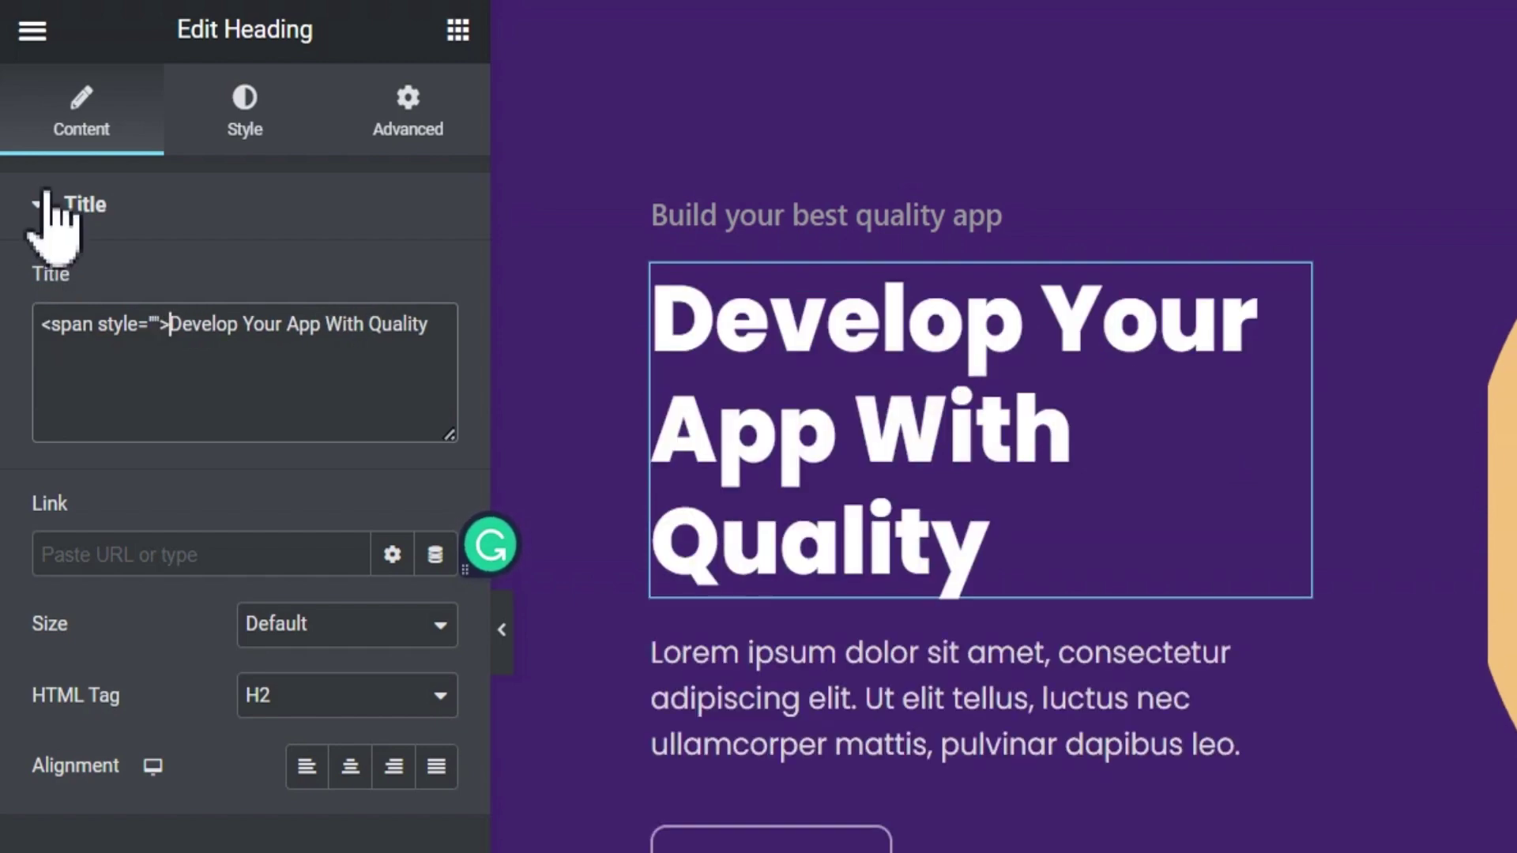
left_click(244, 327)
type("<")
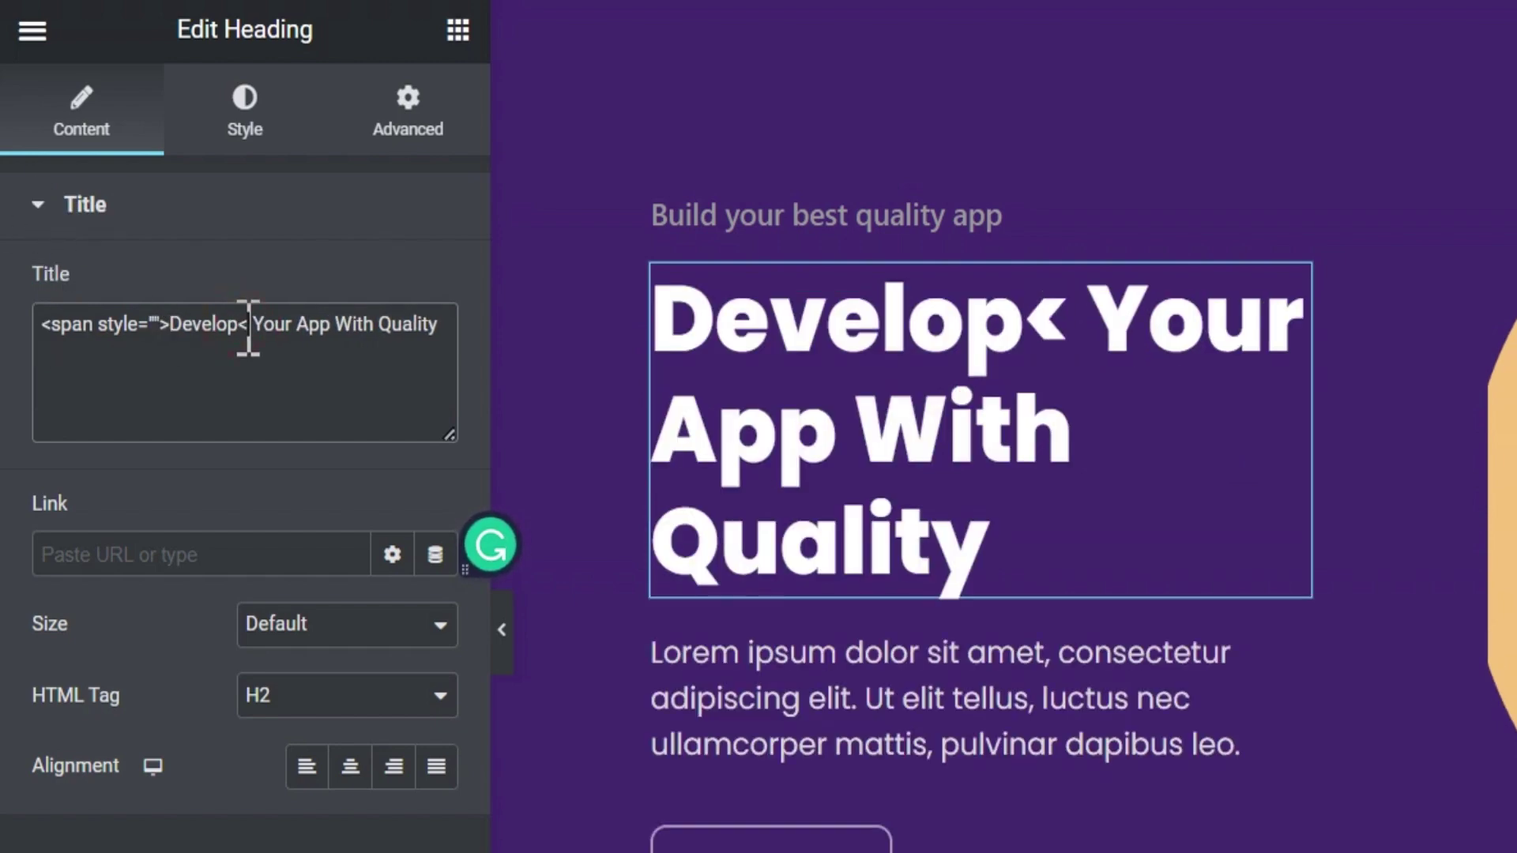
type("/")
type("span")
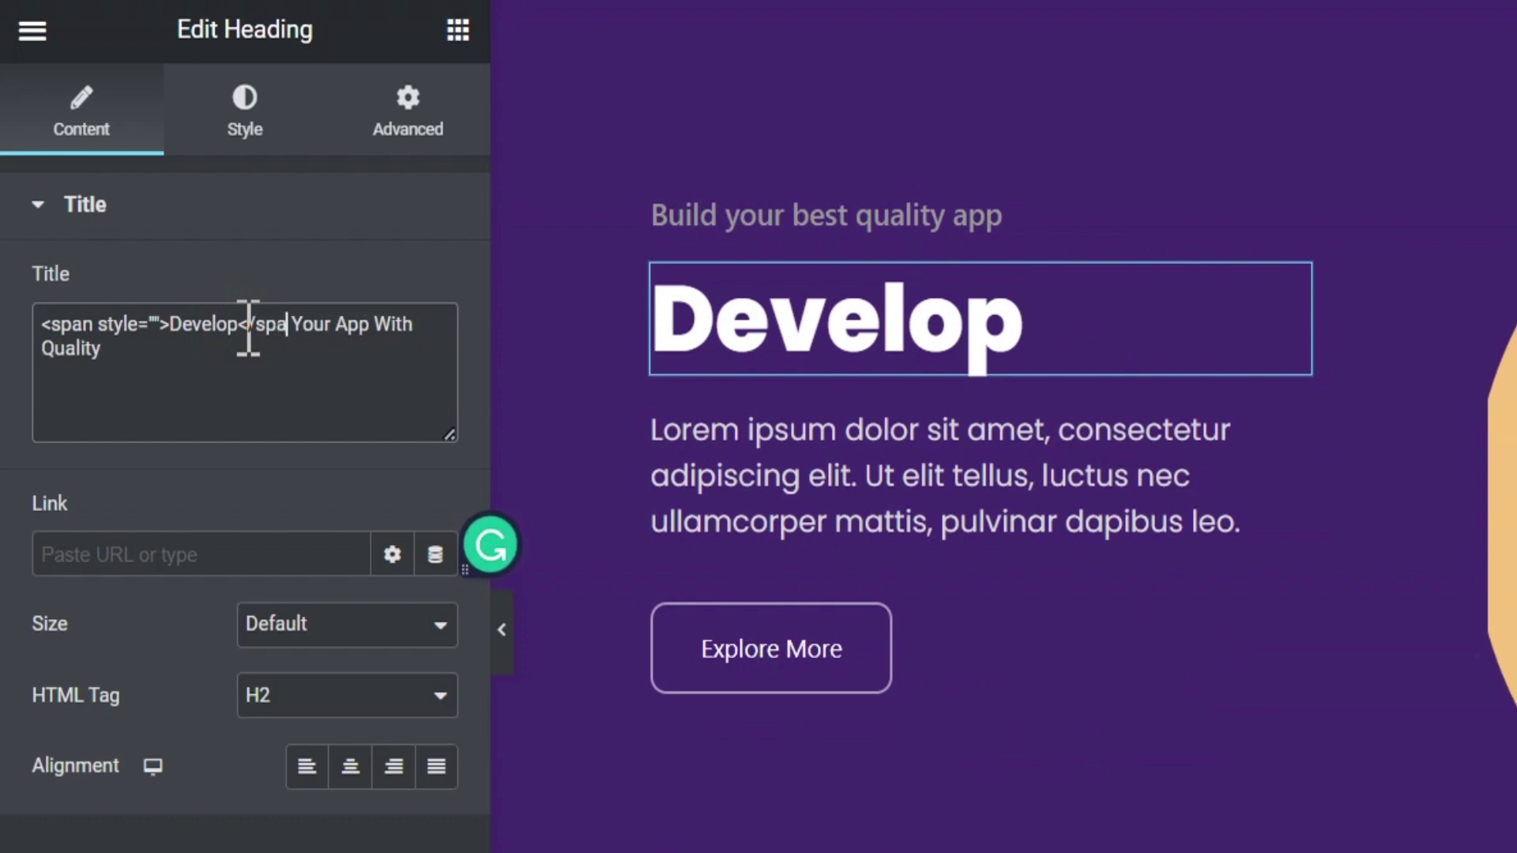
type(">")
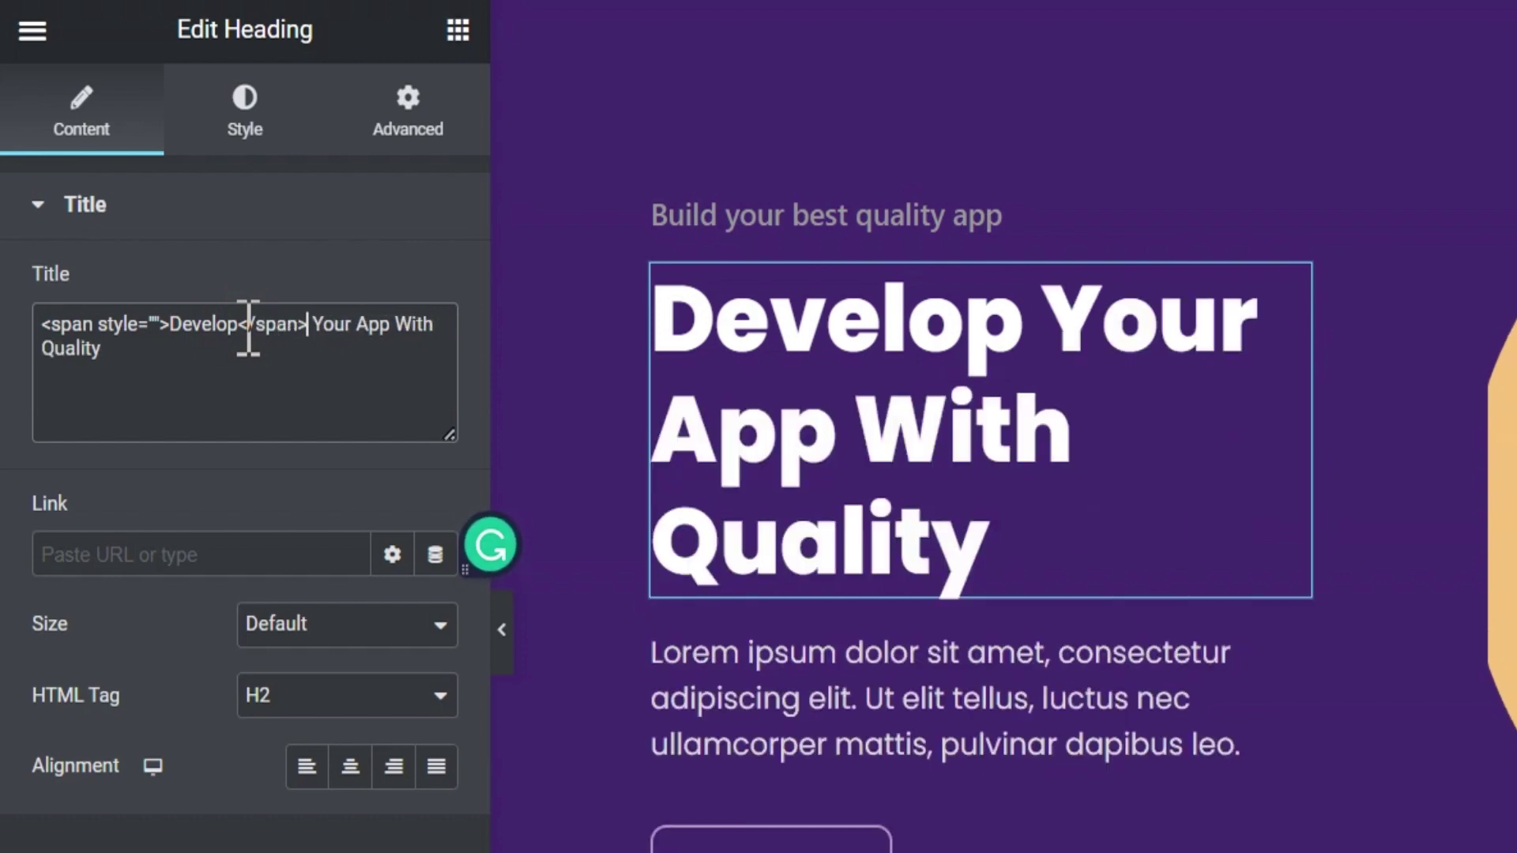
left_click(156, 324)
type("color")
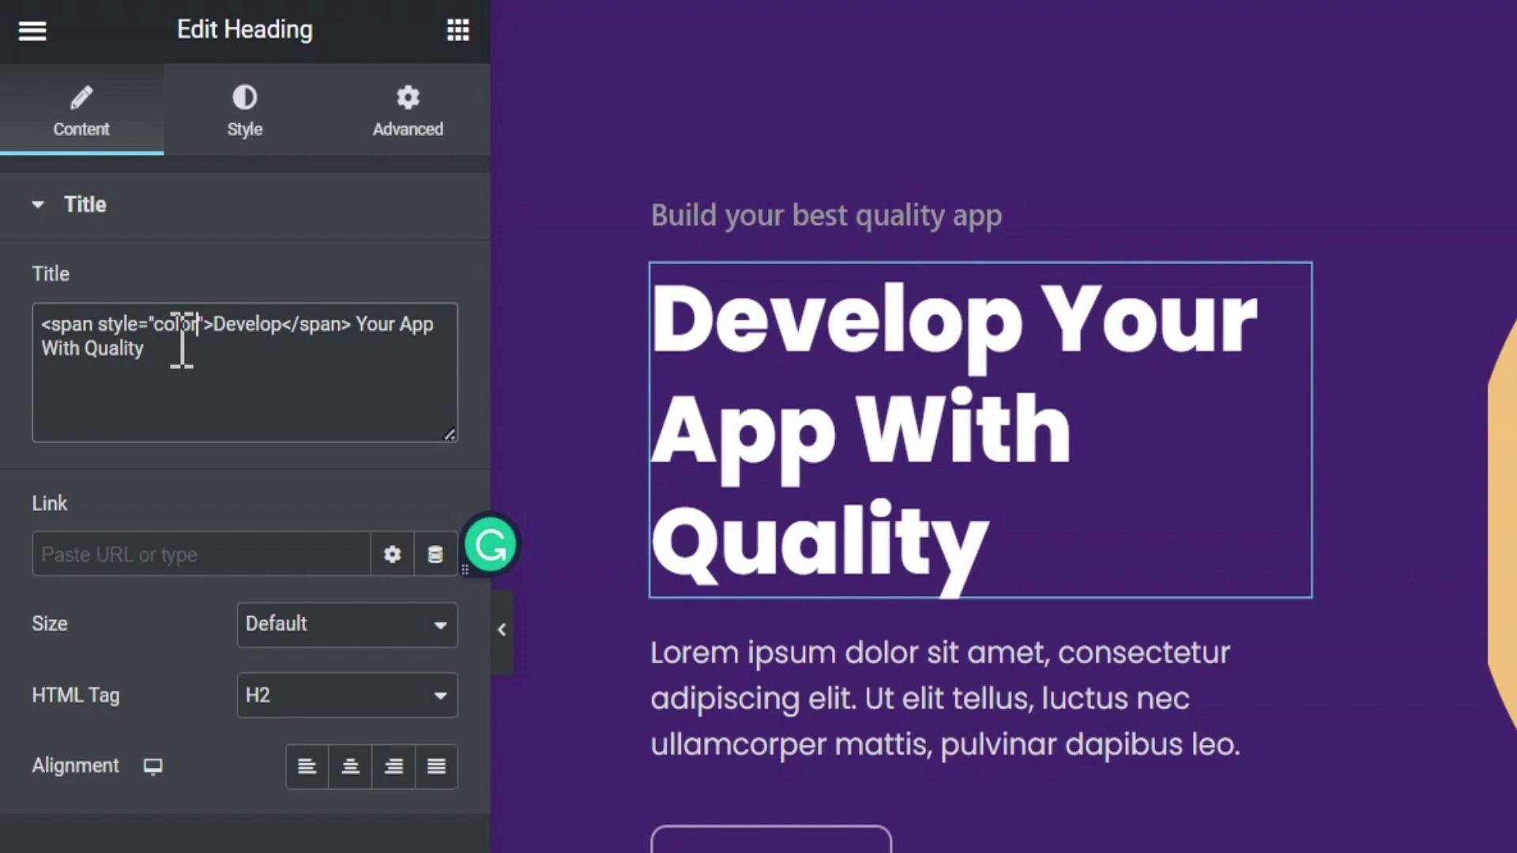
type(":")
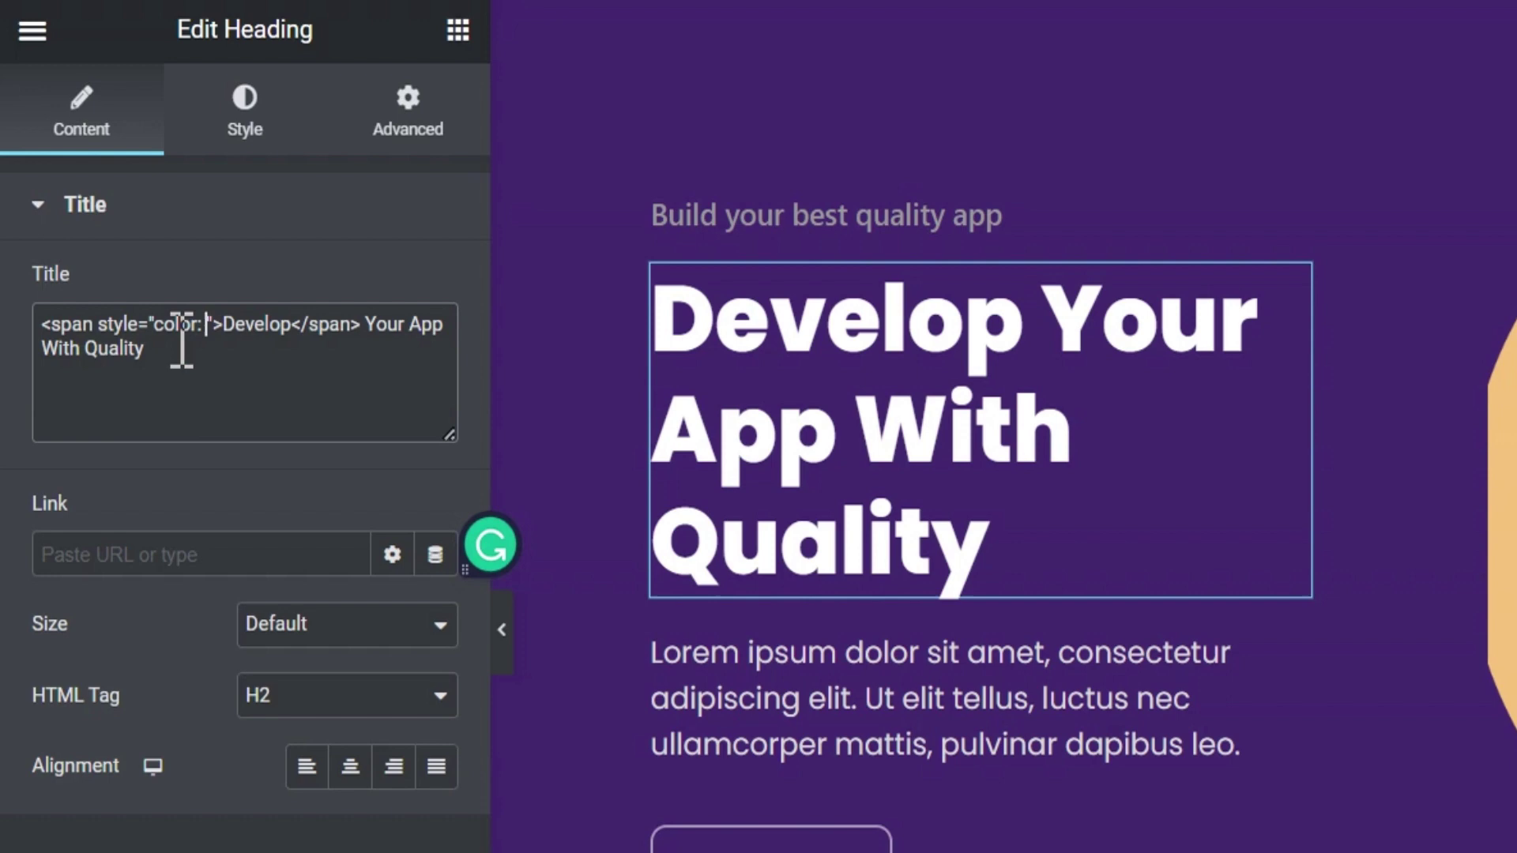
type("red")
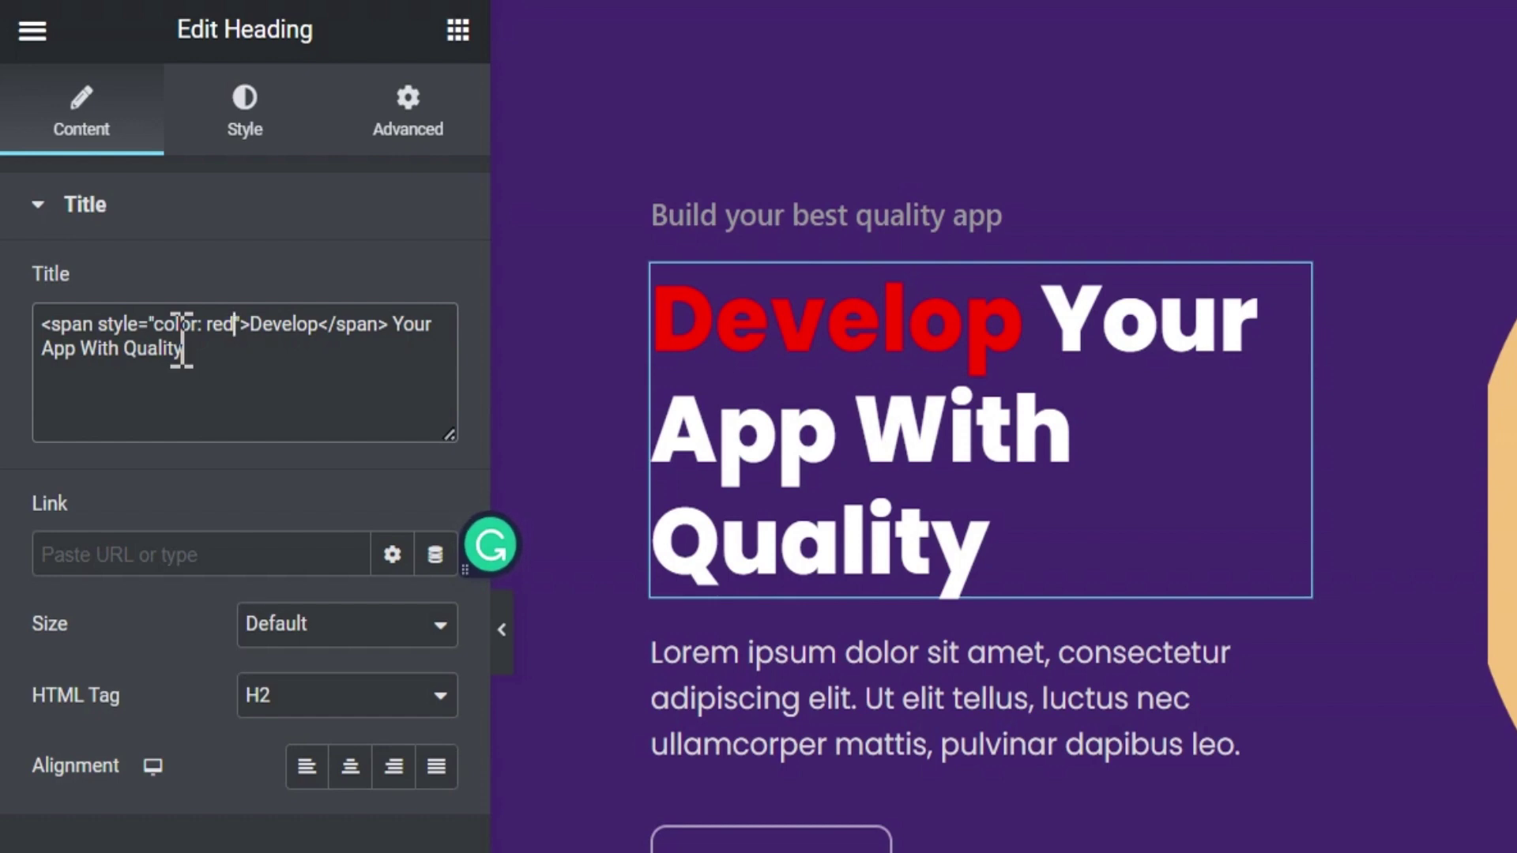
Remove the trial red value so the Develop span's colour is #f4c47c.
key("BackSpace")
key("BackSpace")
key("BackSpace")
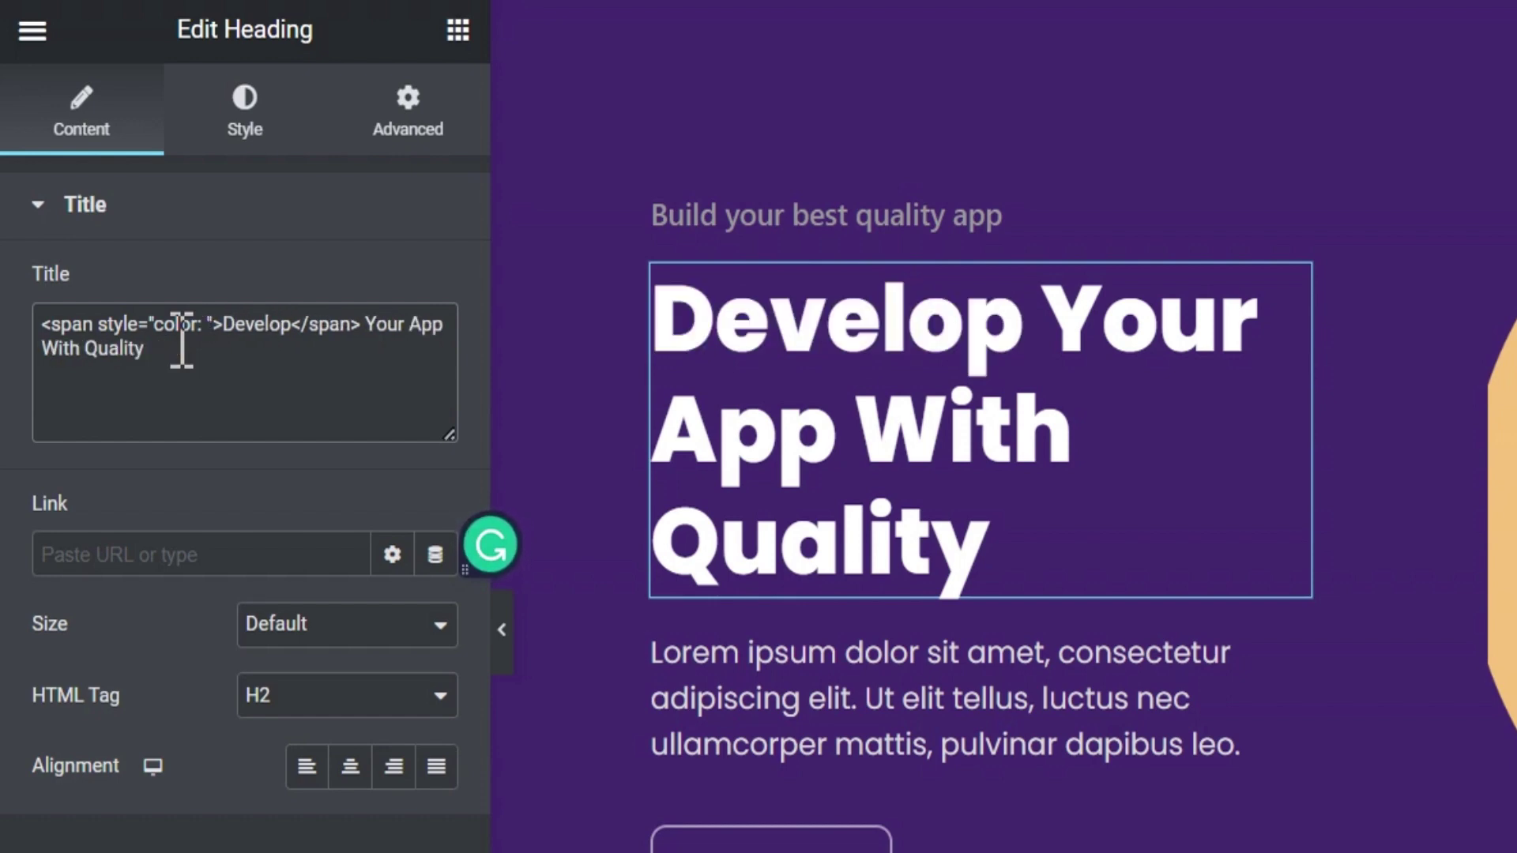
type("#")
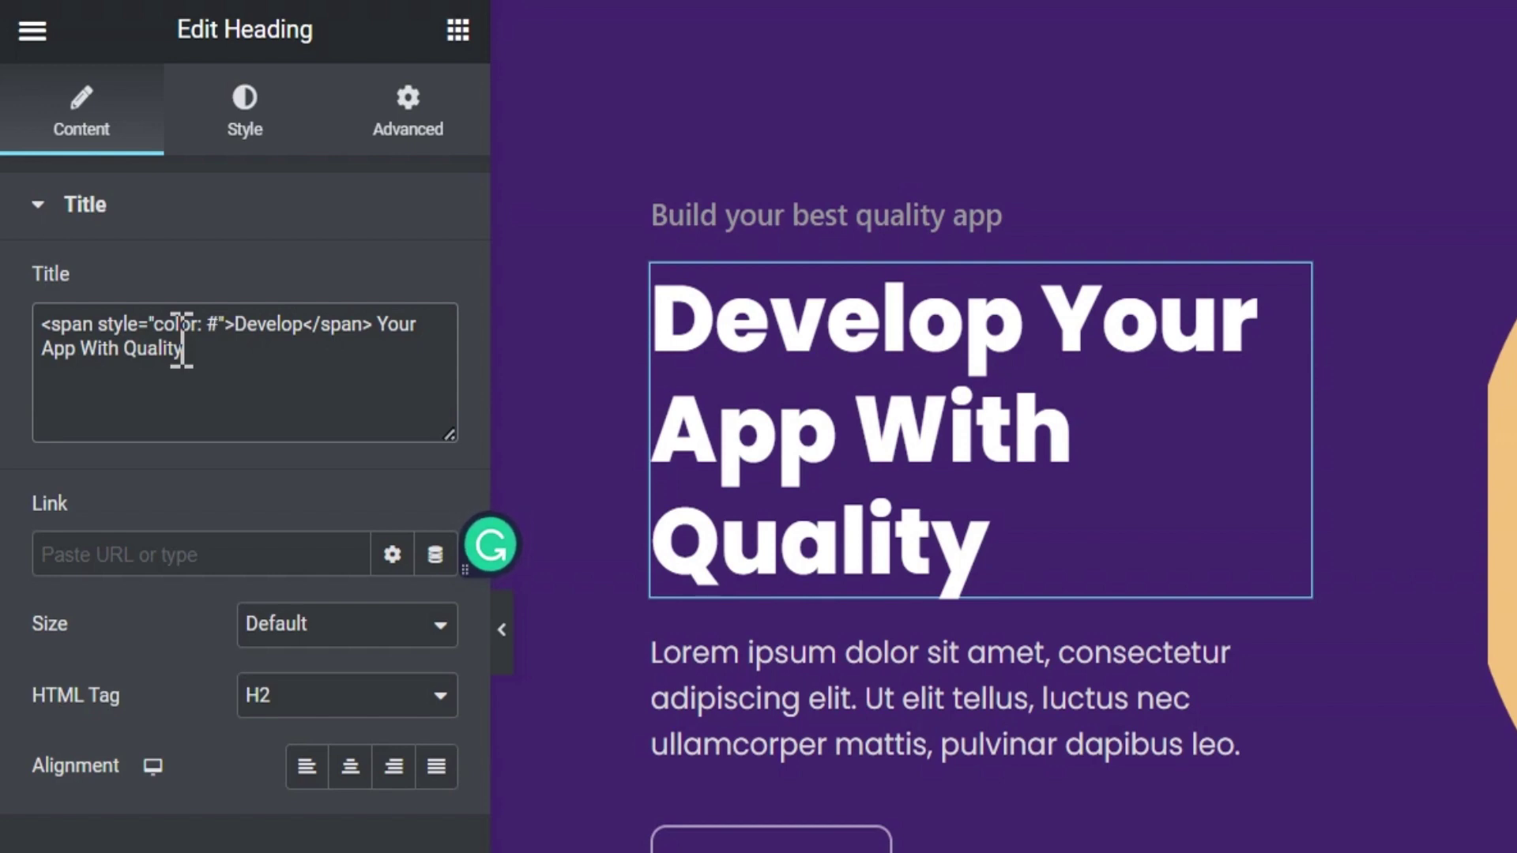
type("f")
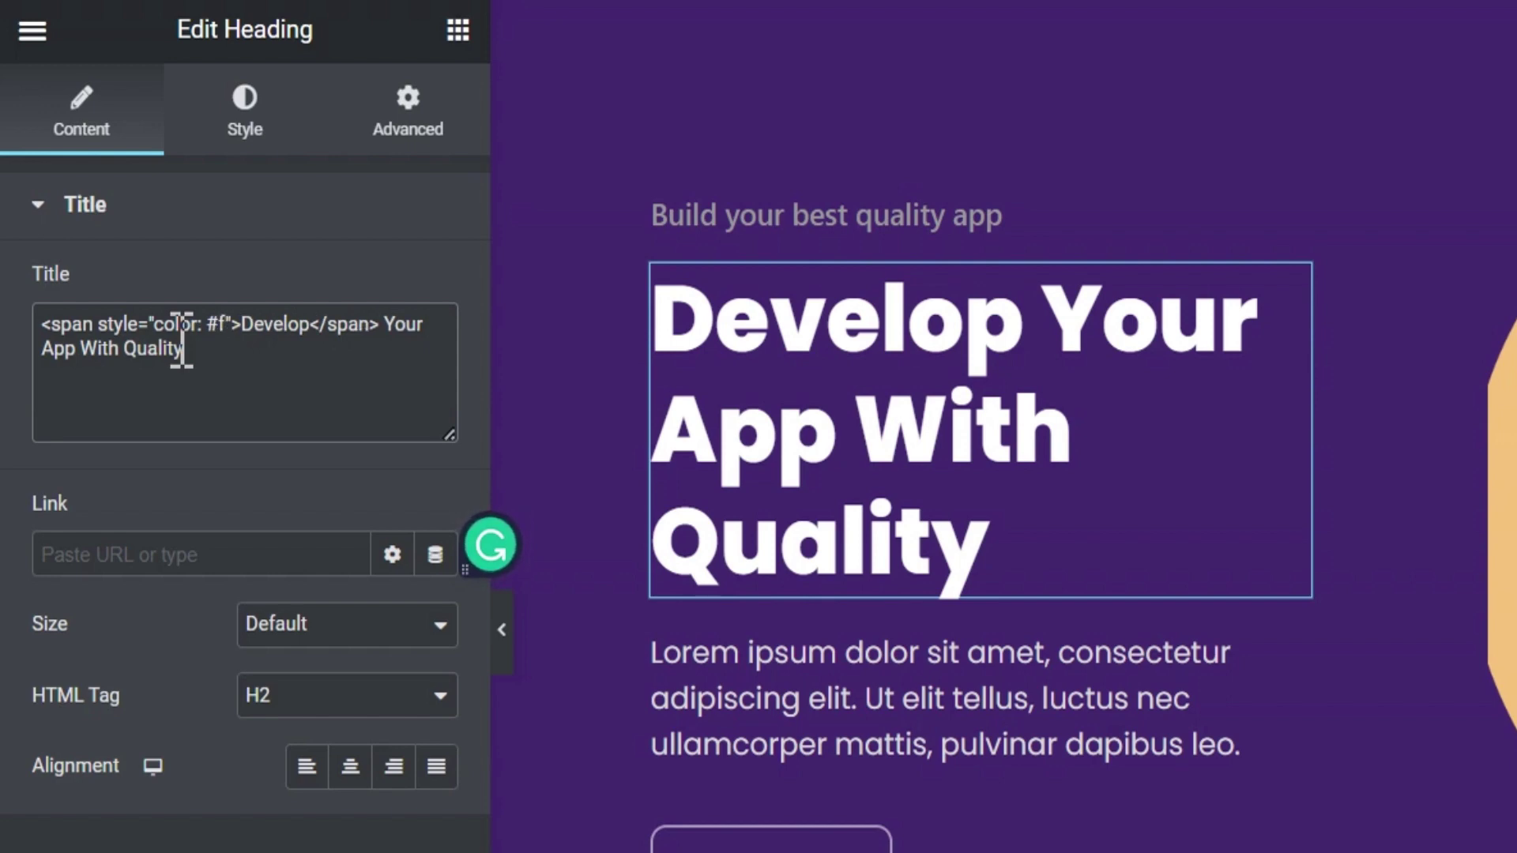
type("4c4")
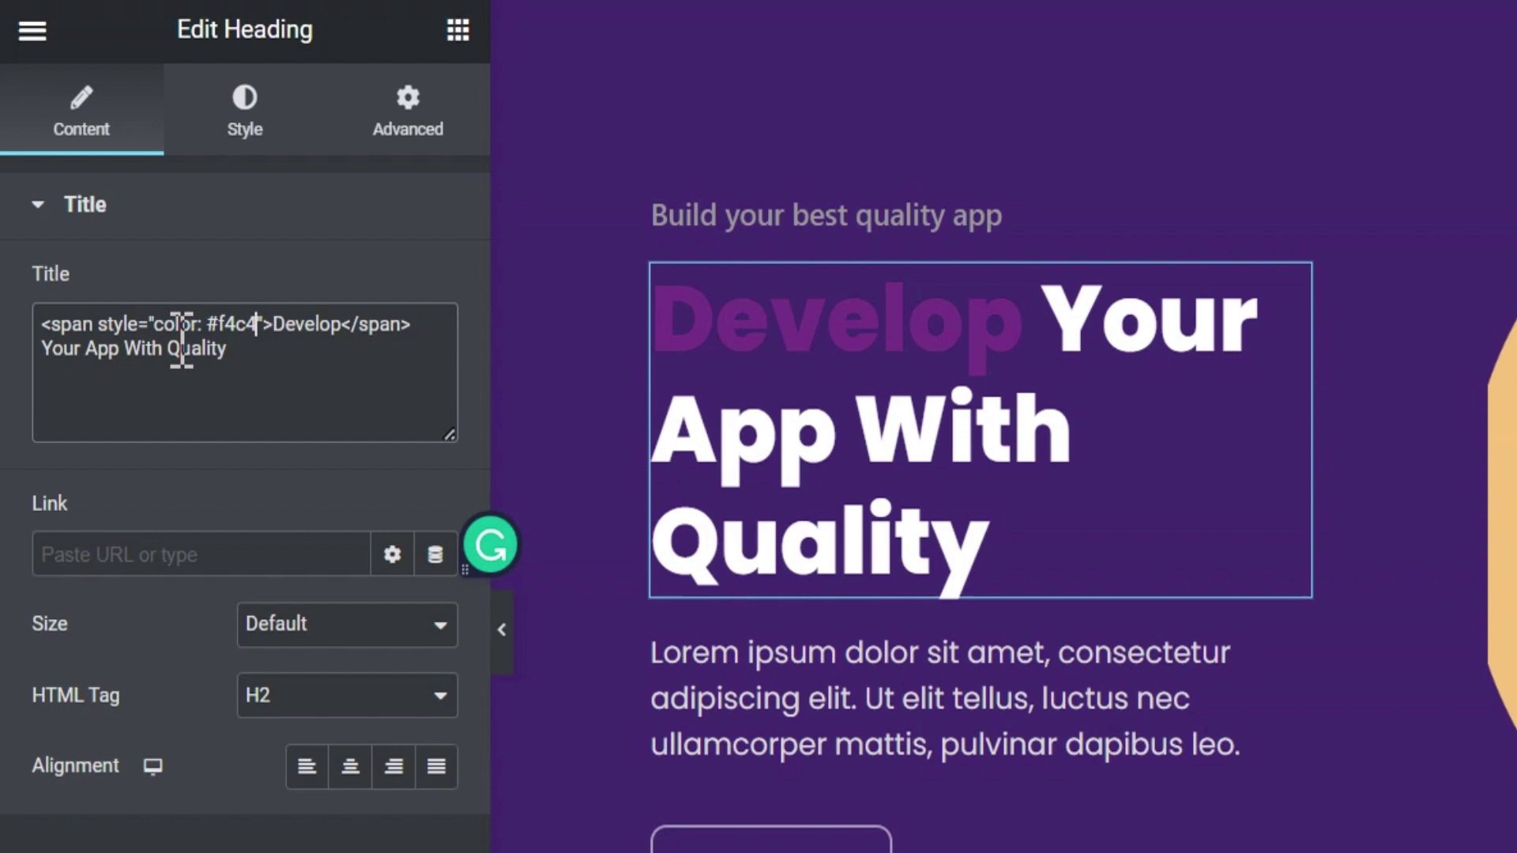
type("7c")
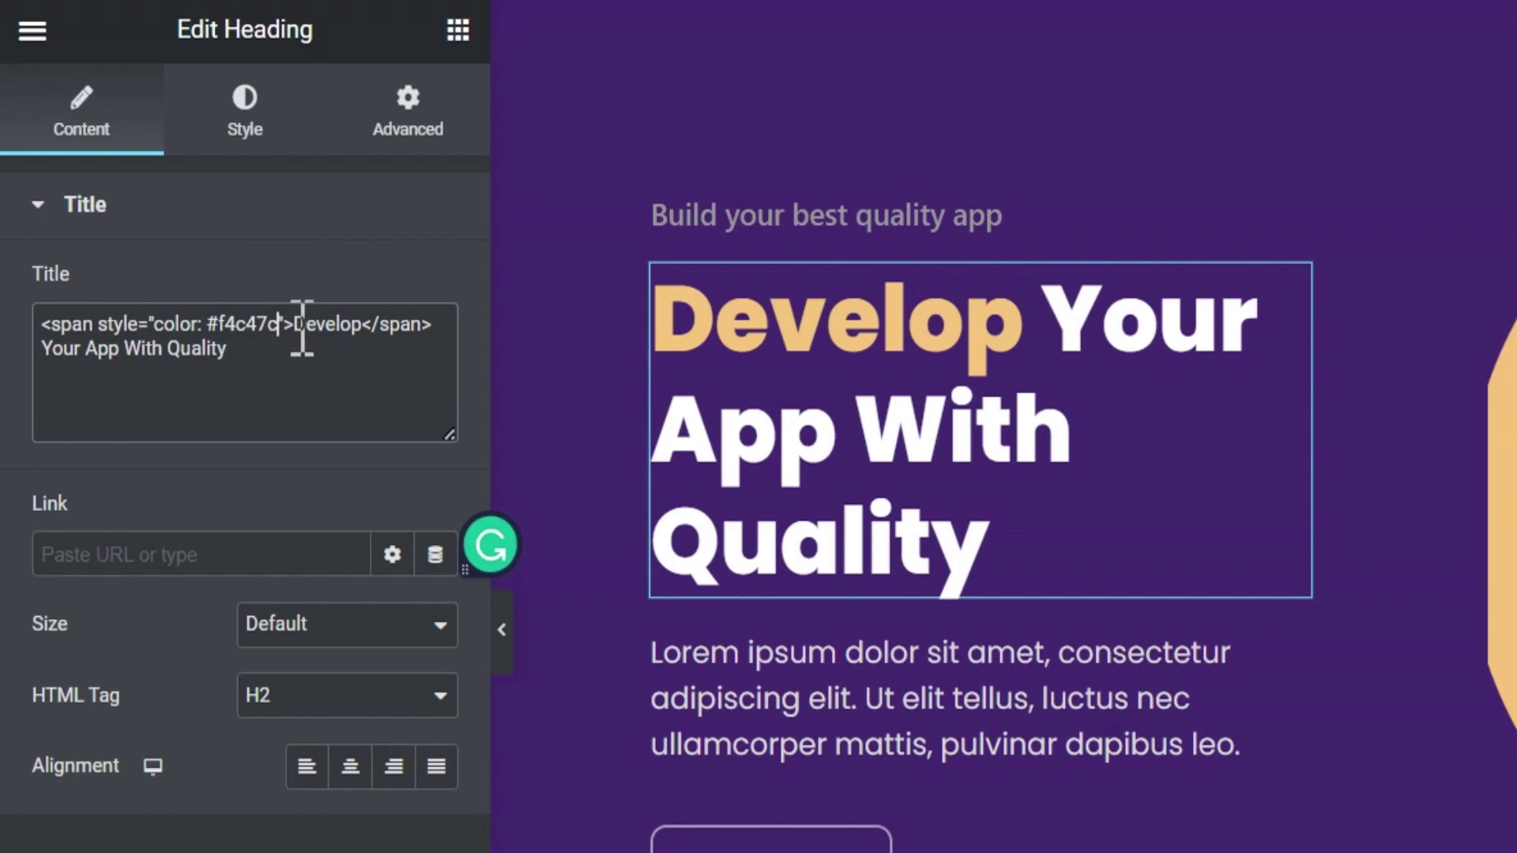
Paste the #f4c47c span tag before 'Quality' and close it with </span>.
left_click_drag(291, 323, 40, 320)
key("ctrl+c")
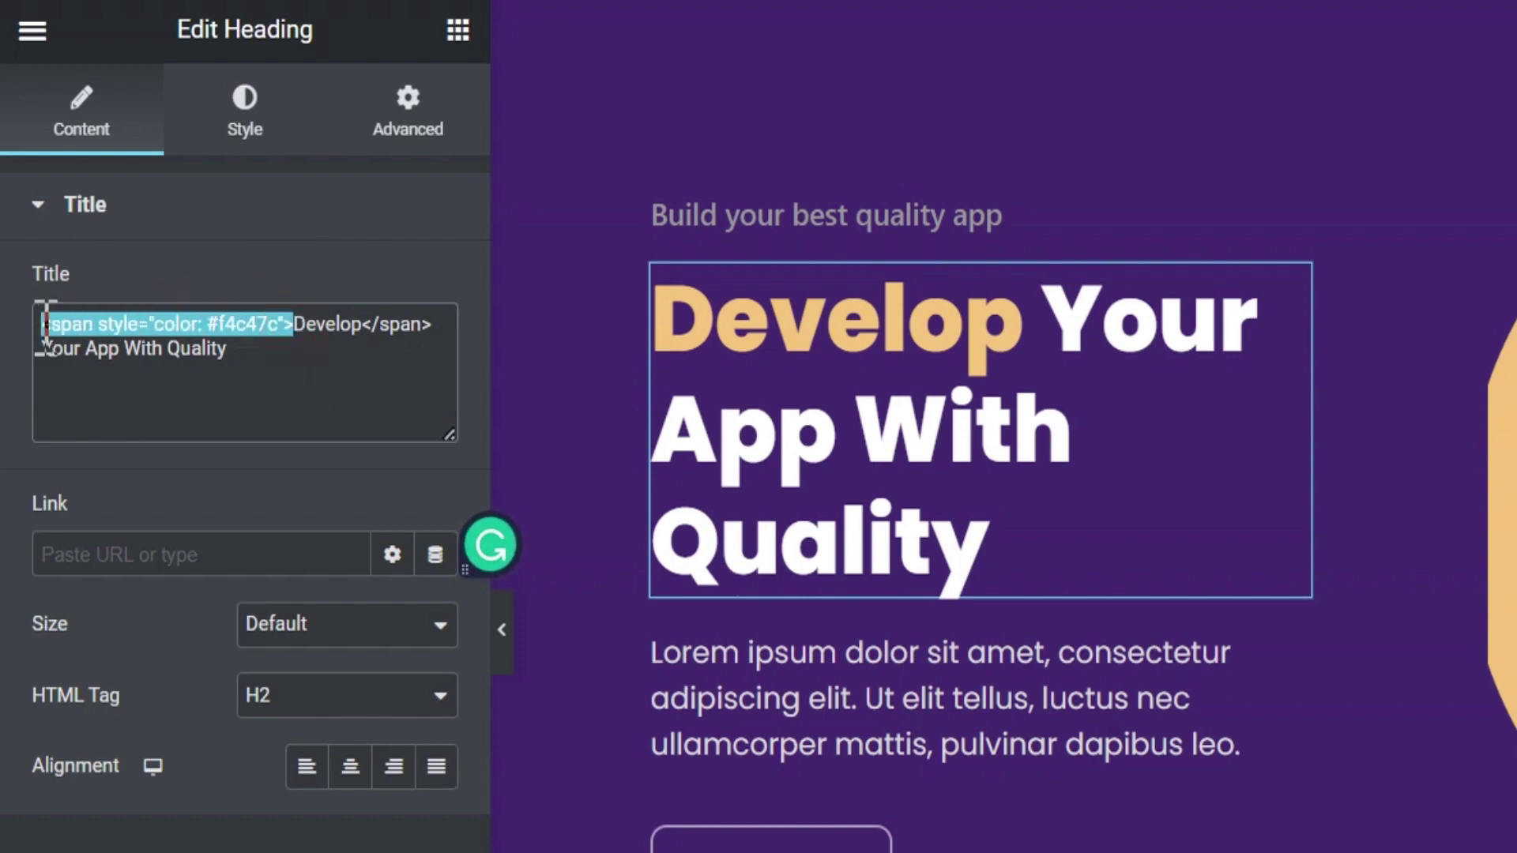
left_click(176, 346)
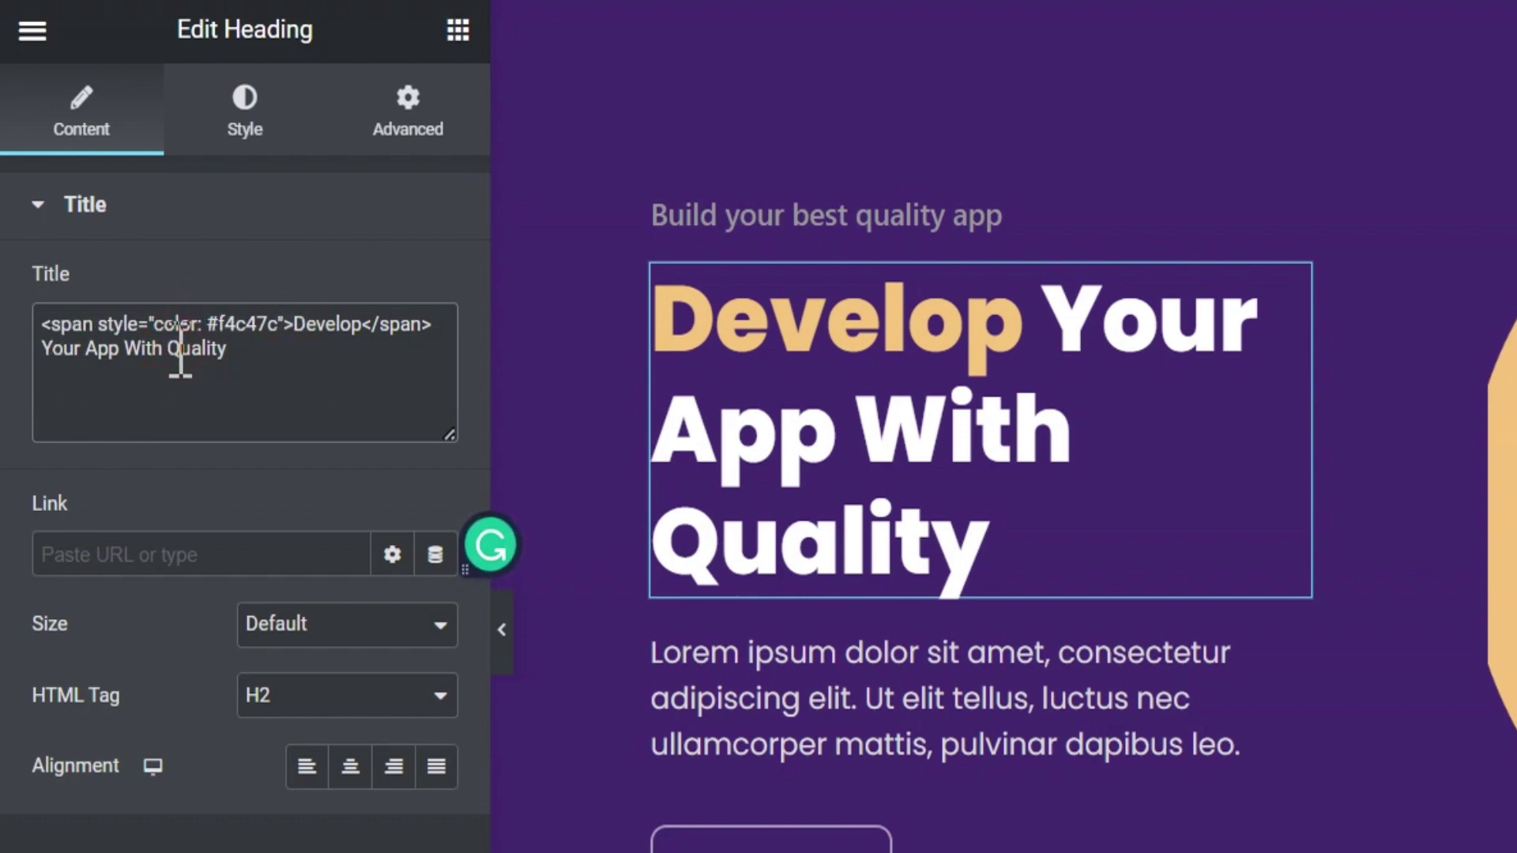
key("ctrl+v")
left_click(213, 374)
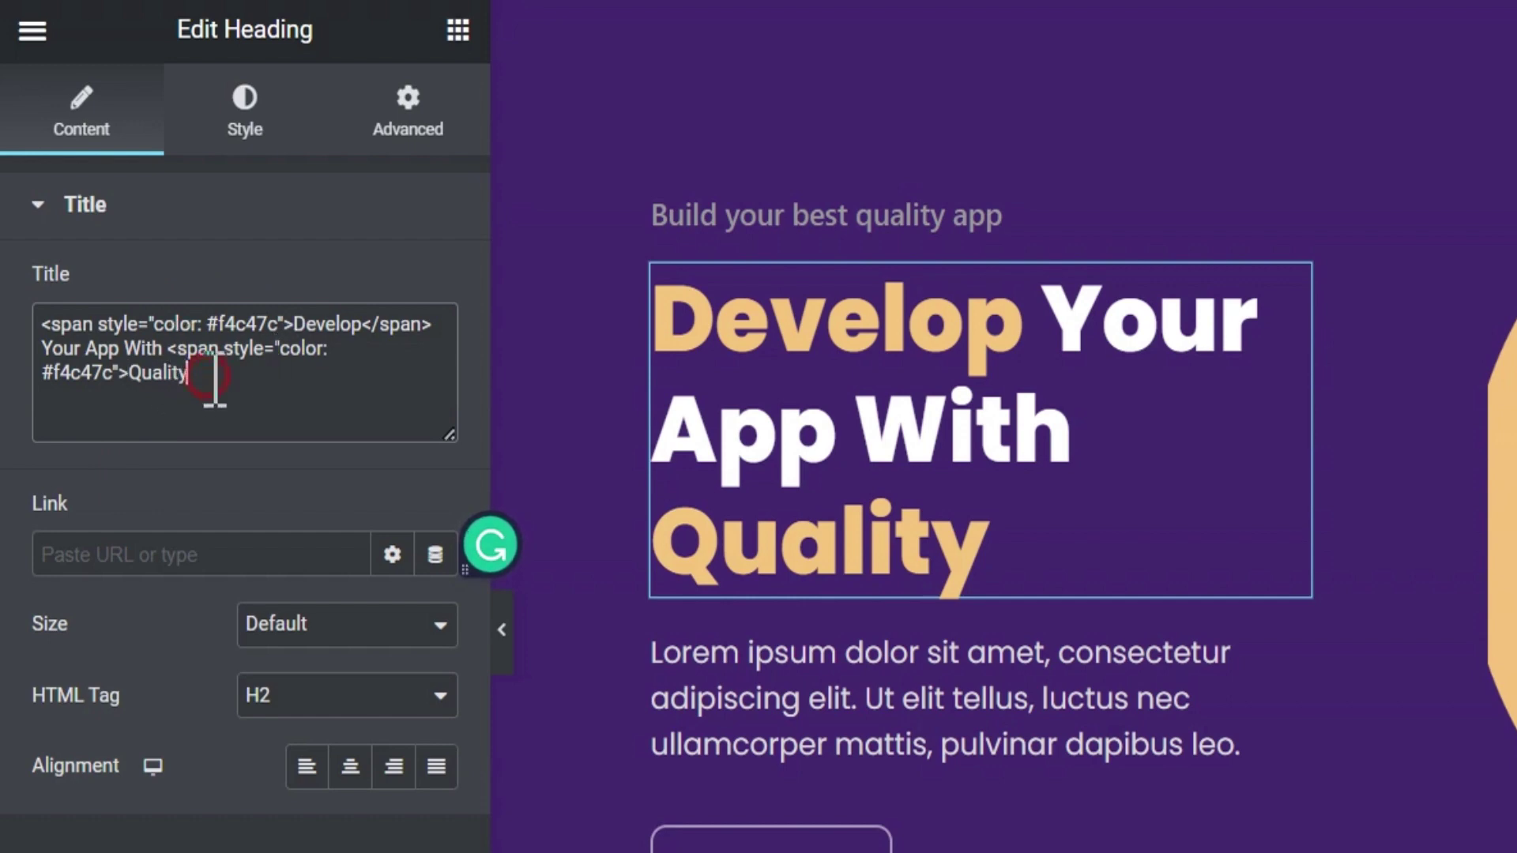
type("<")
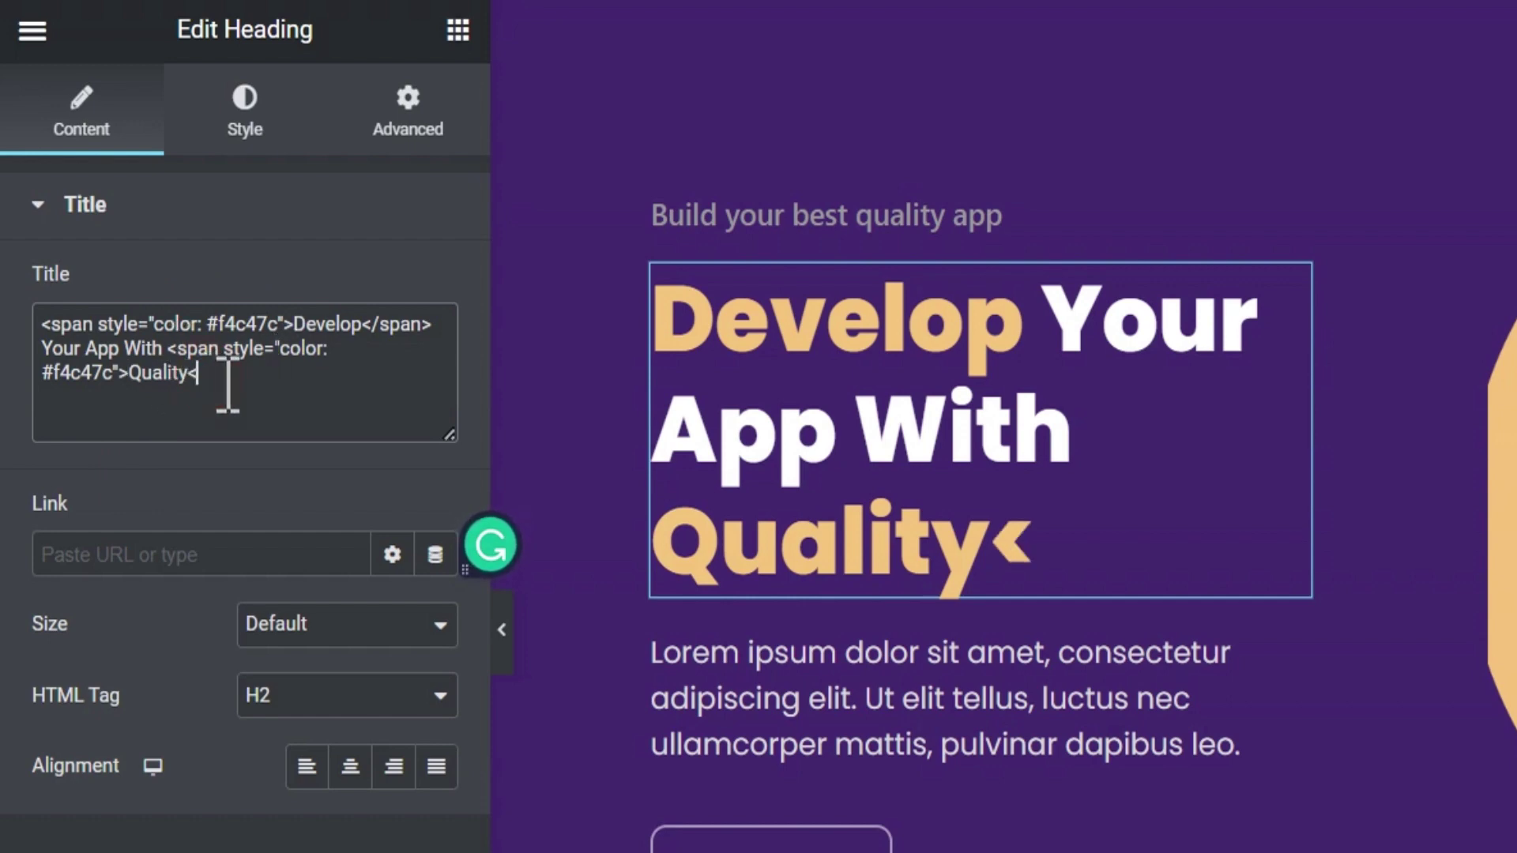
type("/so")
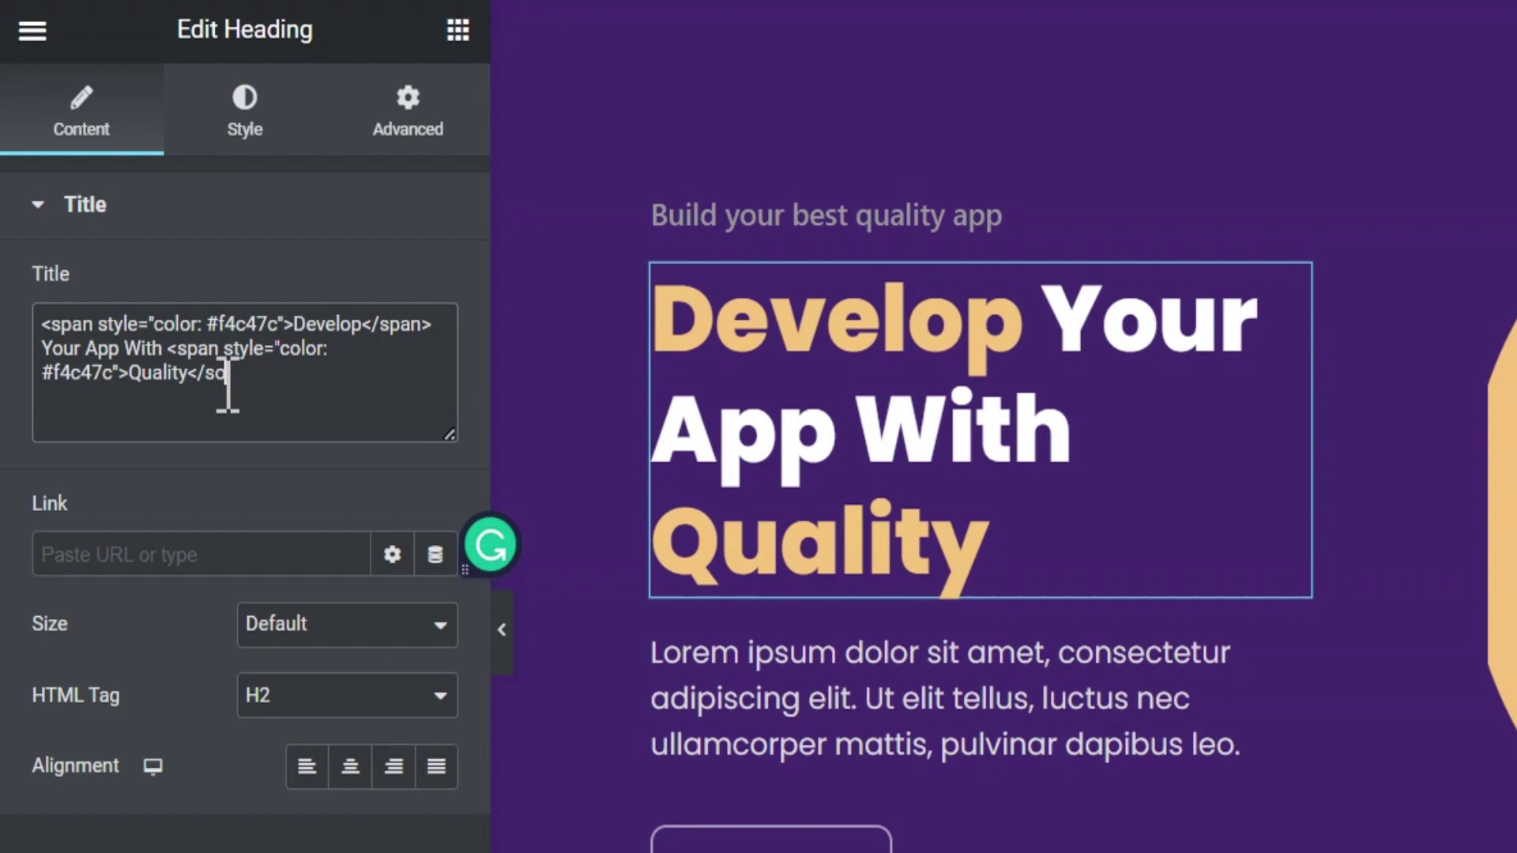
key("BackSpace")
type("pan>")
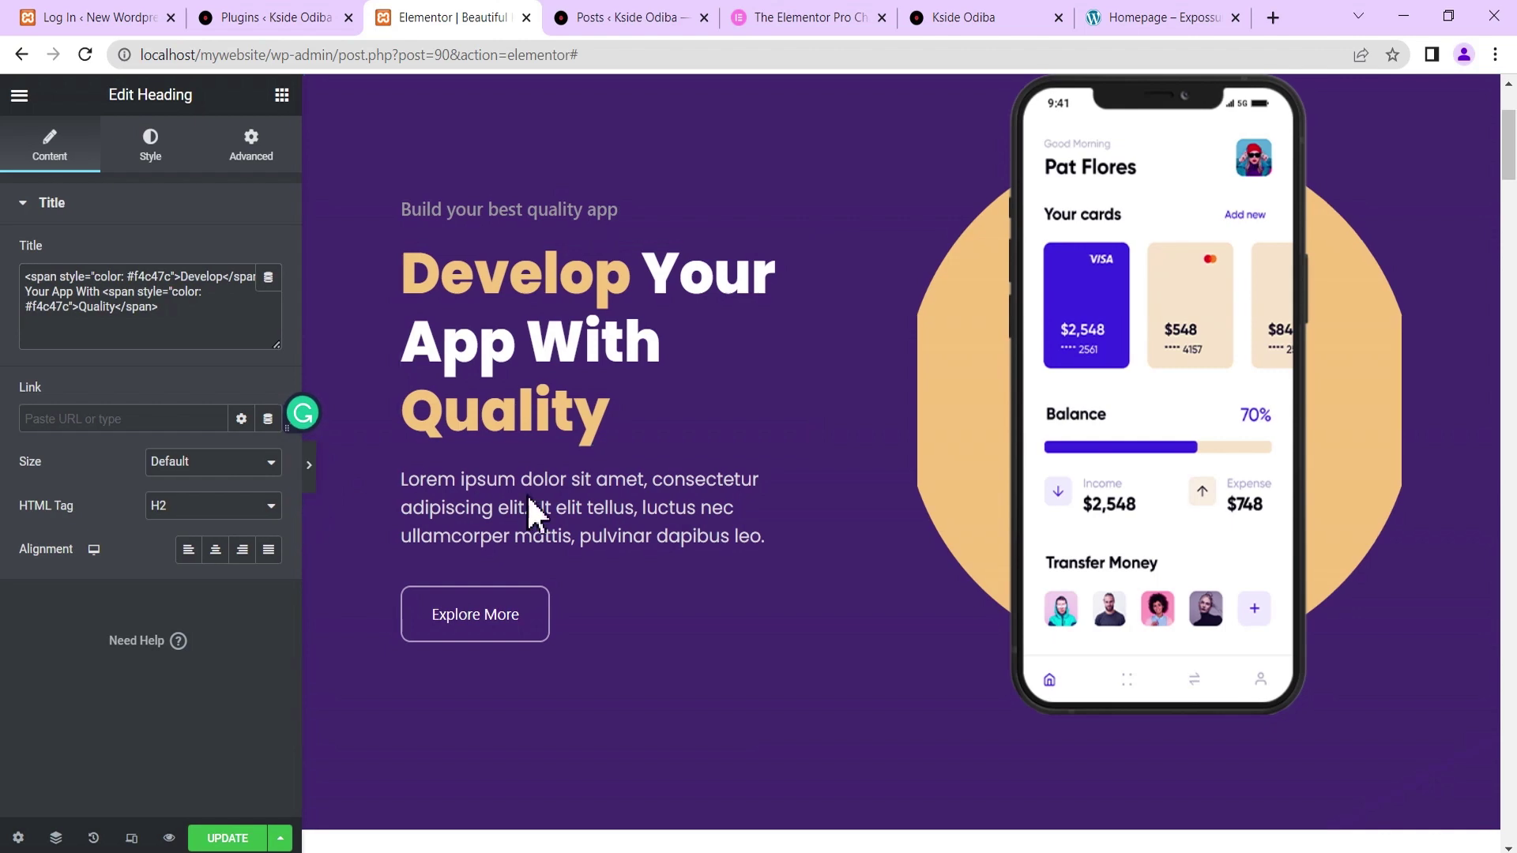
left_click(309, 479)
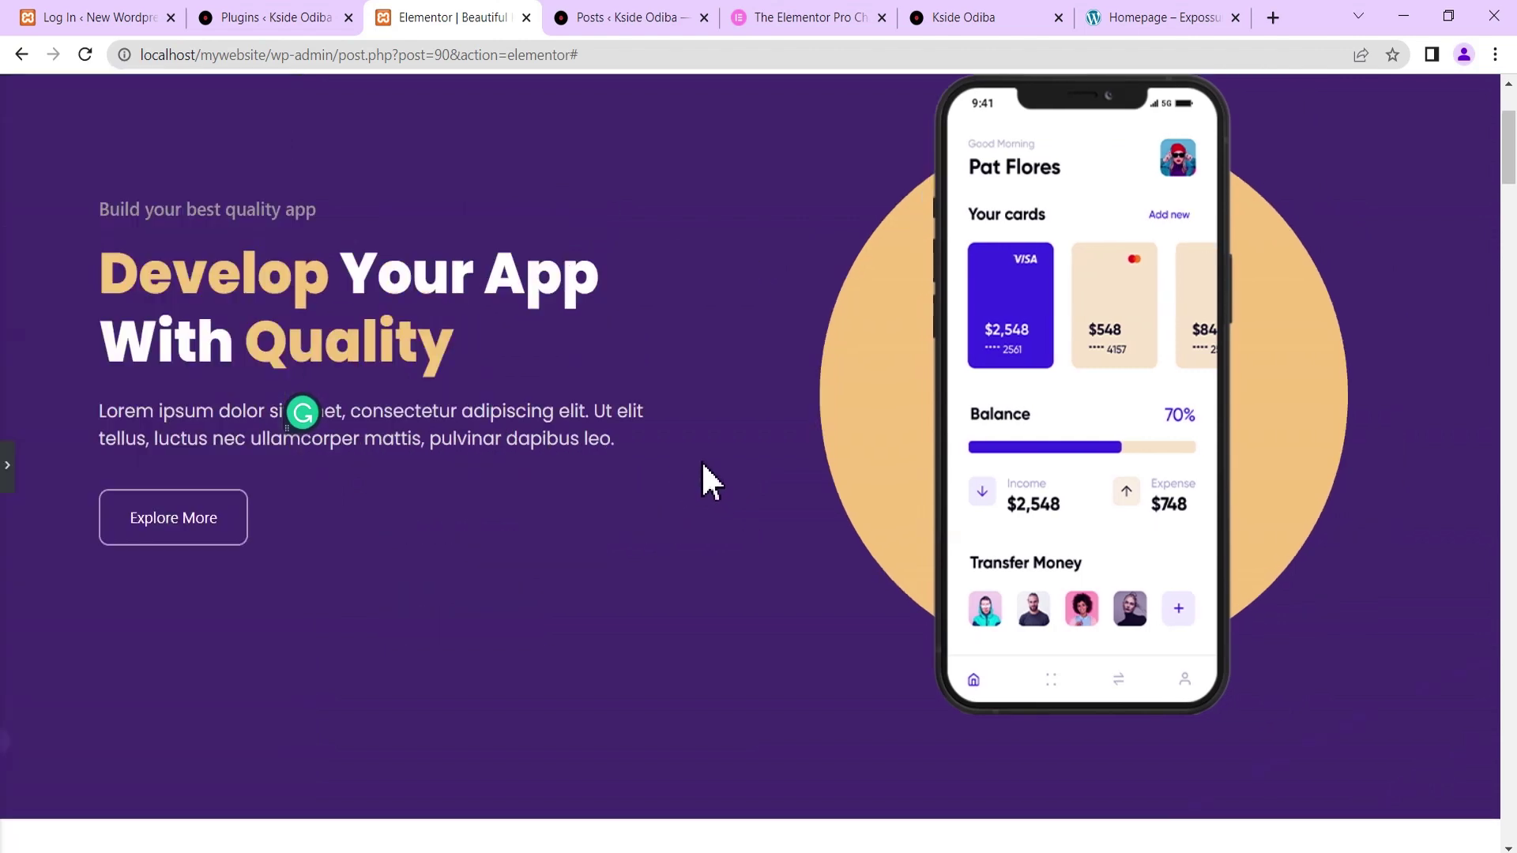
left_click(10, 485)
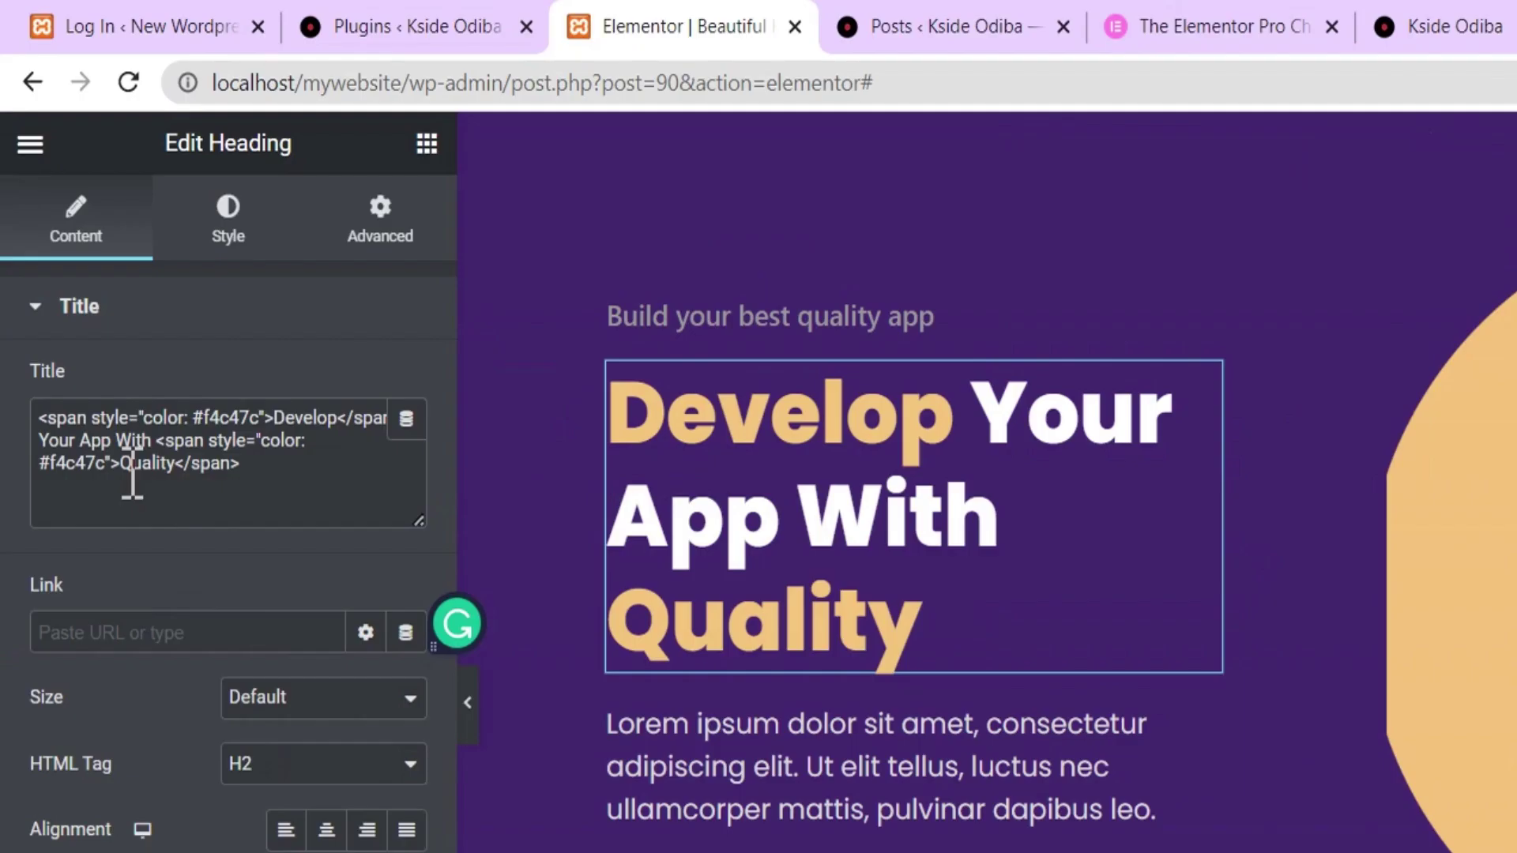
Change the Quality span colour, trying green, red and yellow, ending at #ff0000, then preview.
left_click_drag(109, 463, 56, 465)
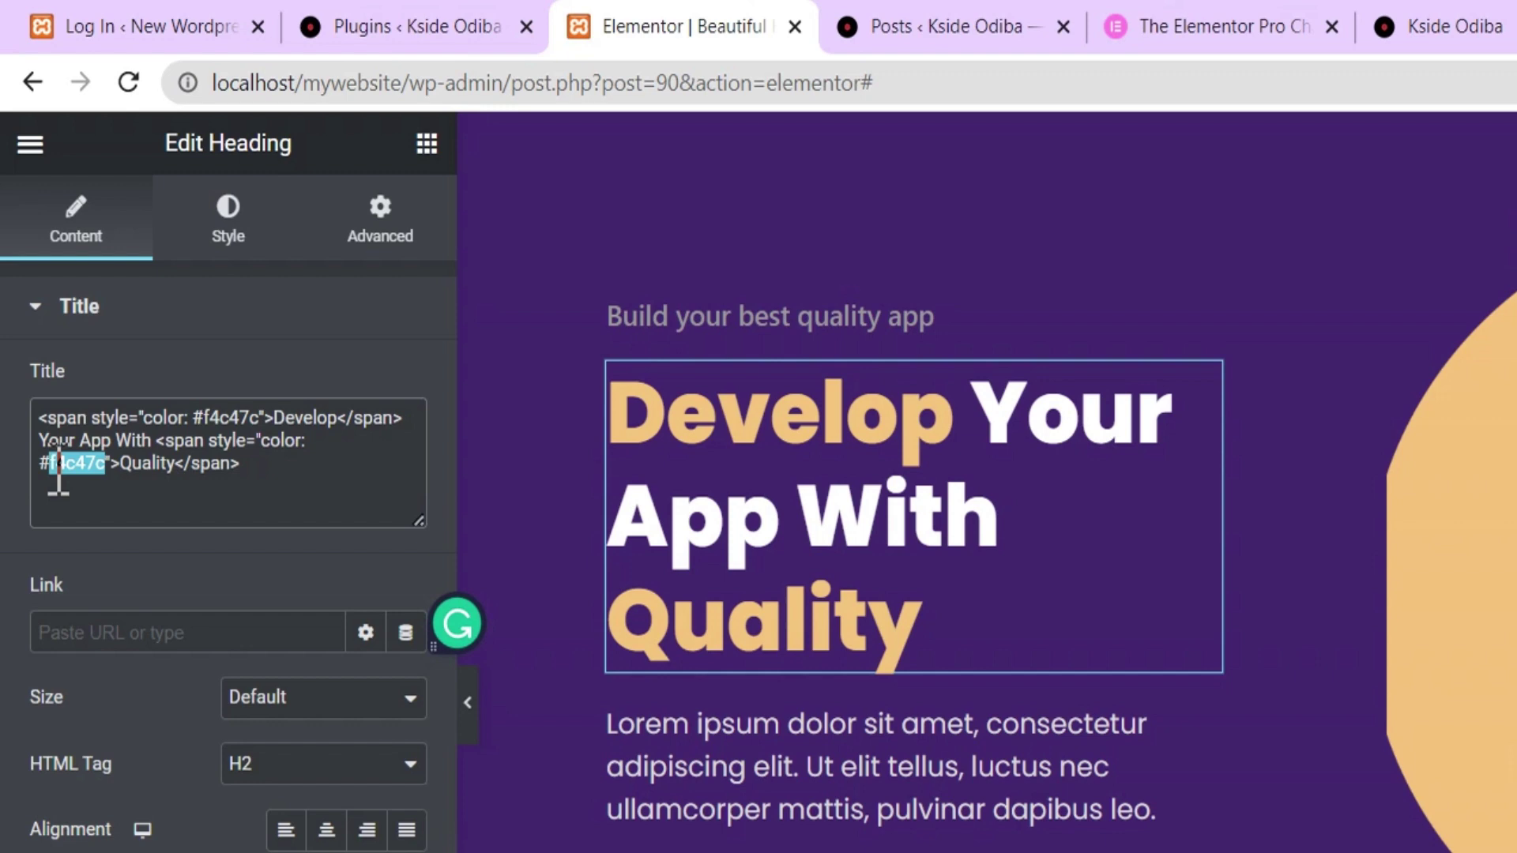
key("BackSpace")
key("BackSpace")
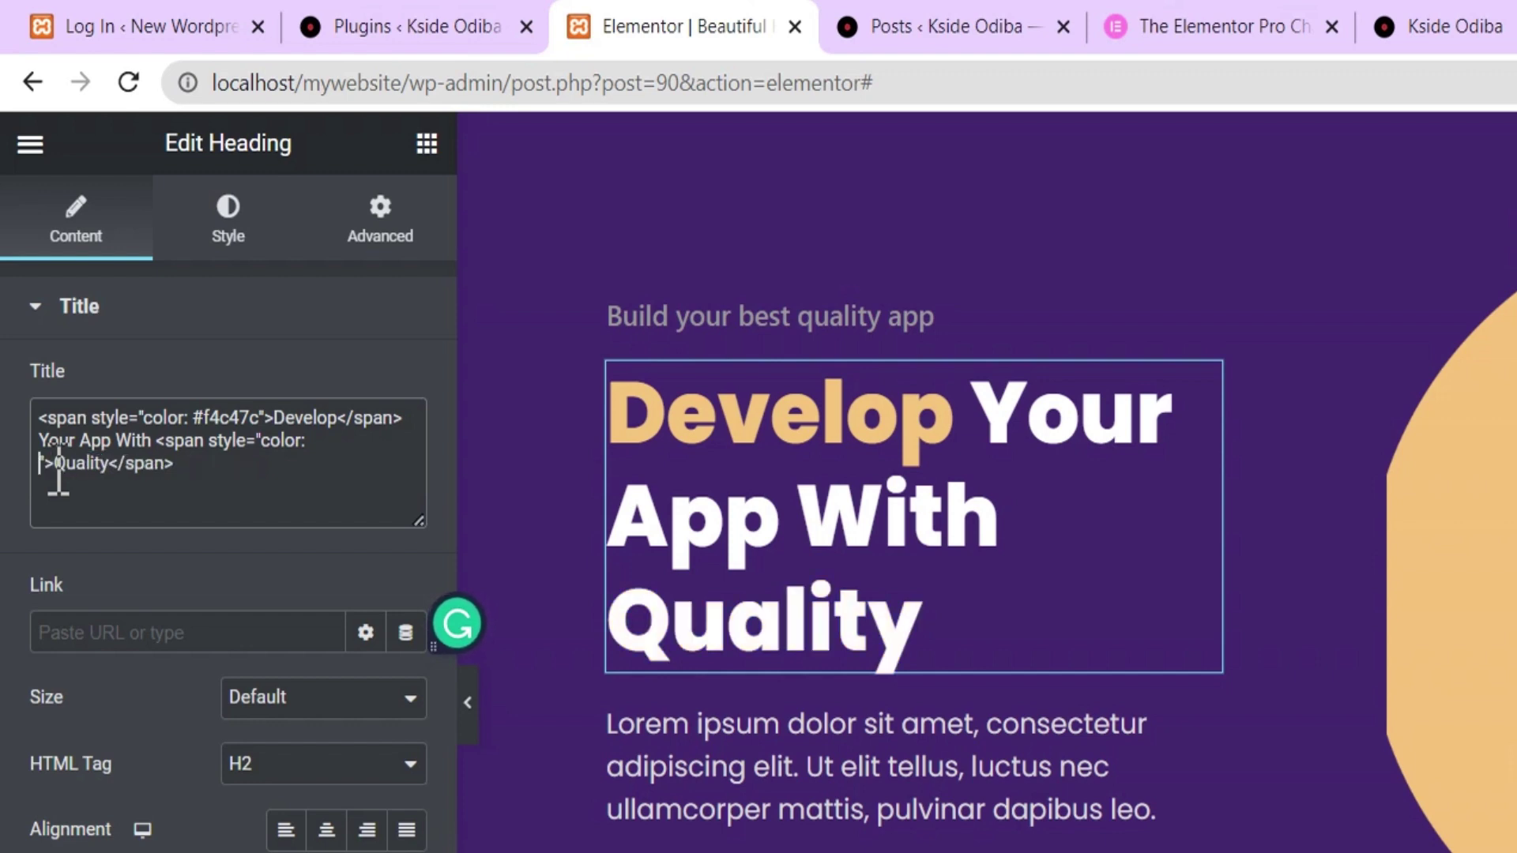
type("green")
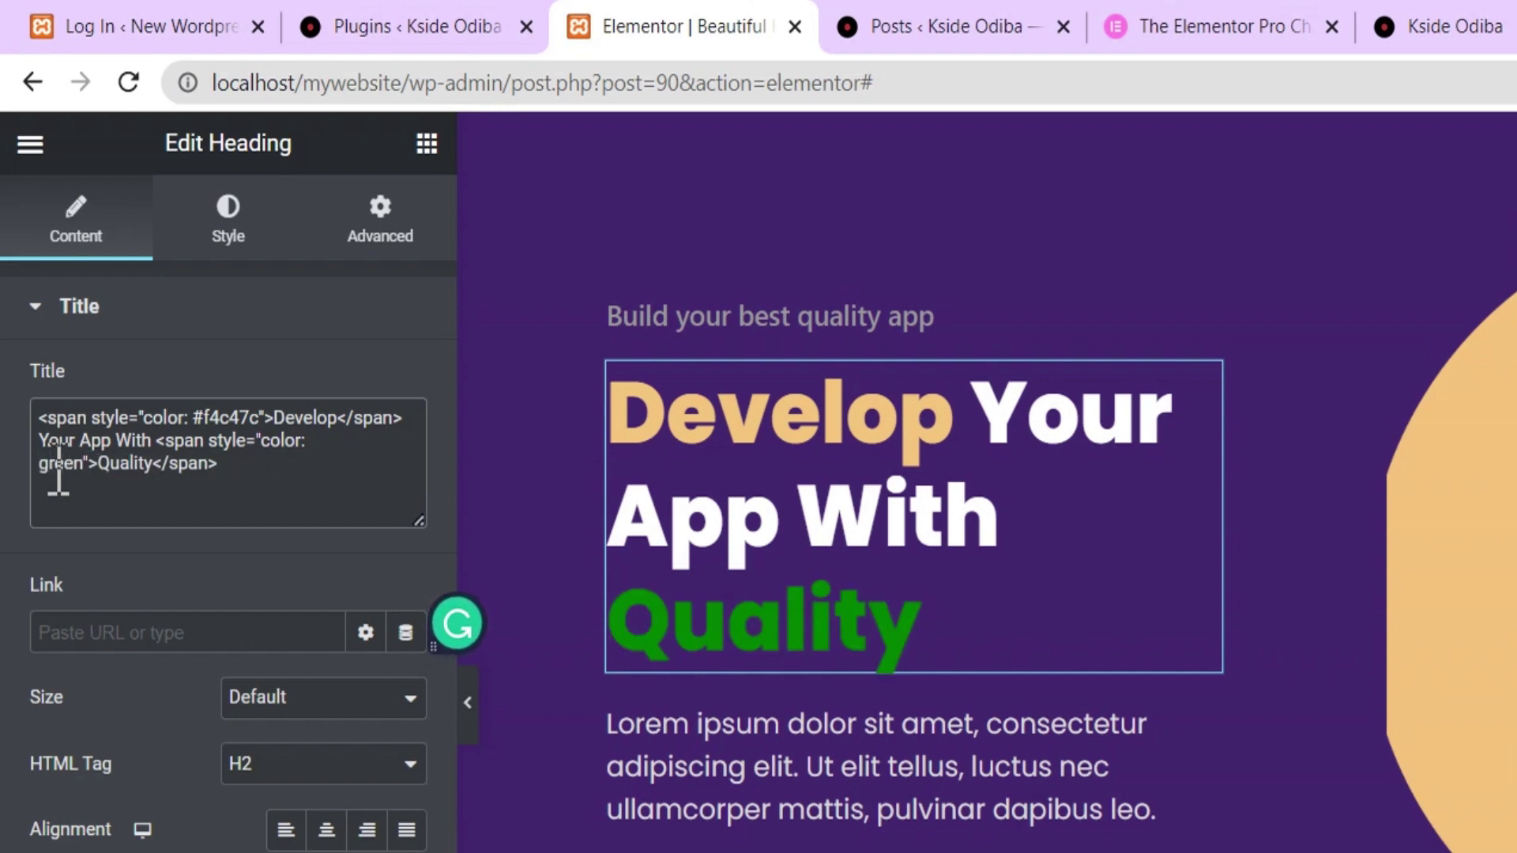
key("BackSpace")
key("BackSpace")
key("BackSpace")
key("BackSpace")
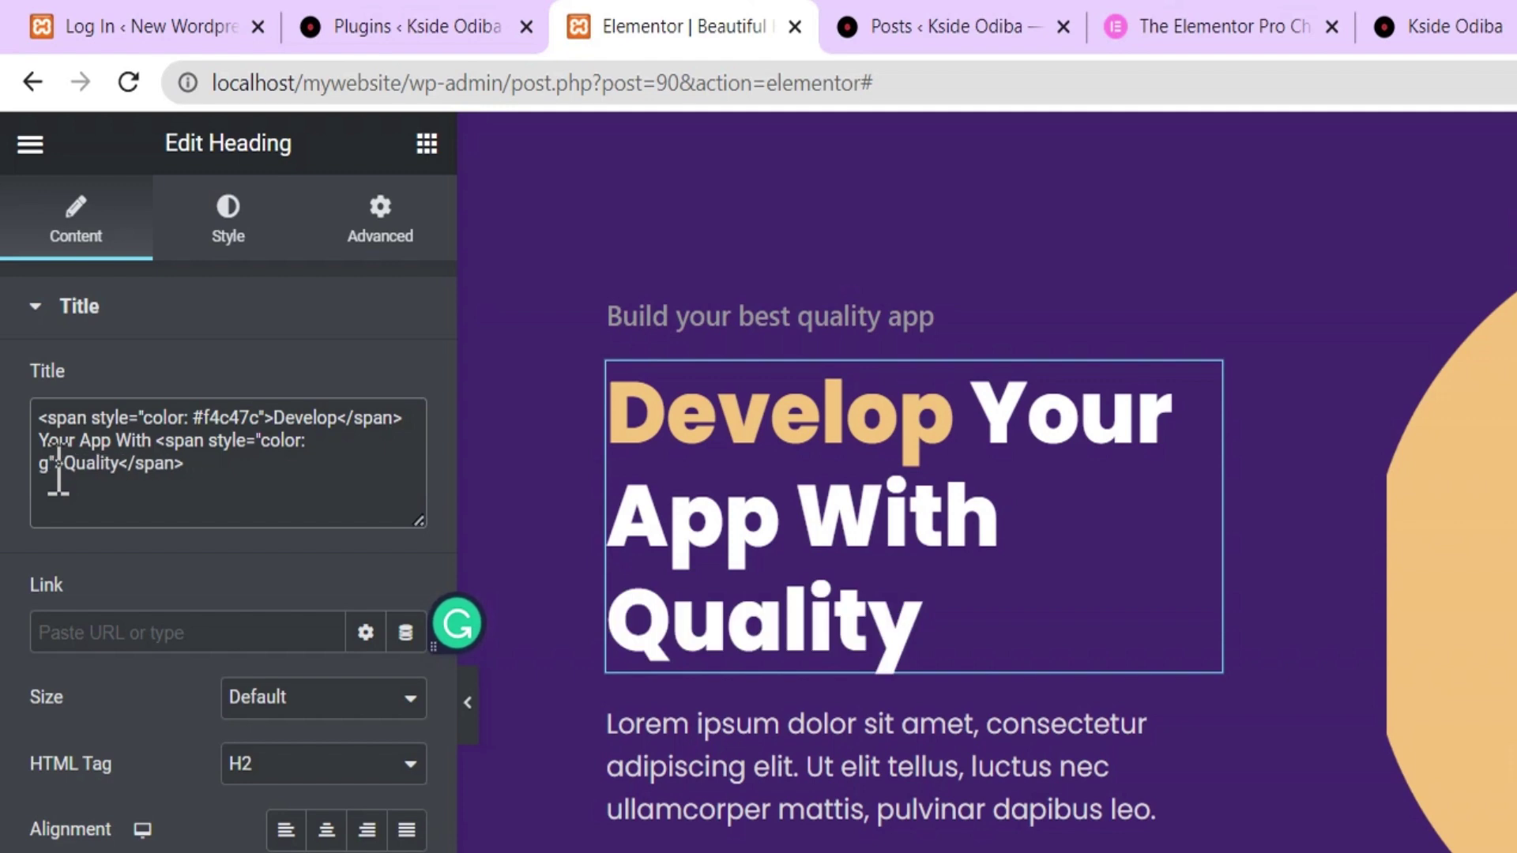
key("BackSpace")
type("red")
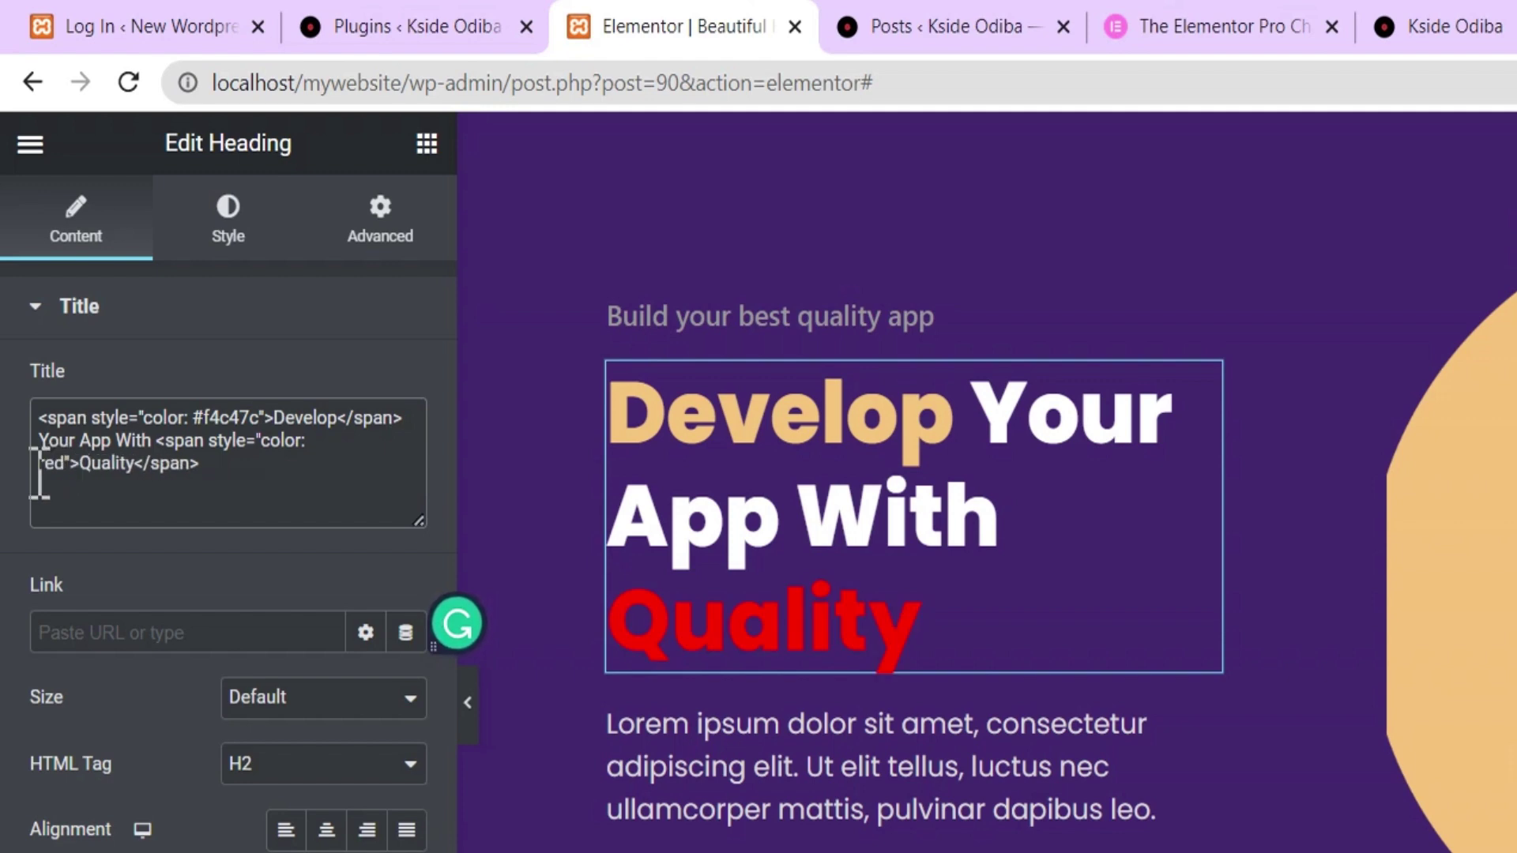
left_click_drag(69, 463, 37, 468)
type("yellc")
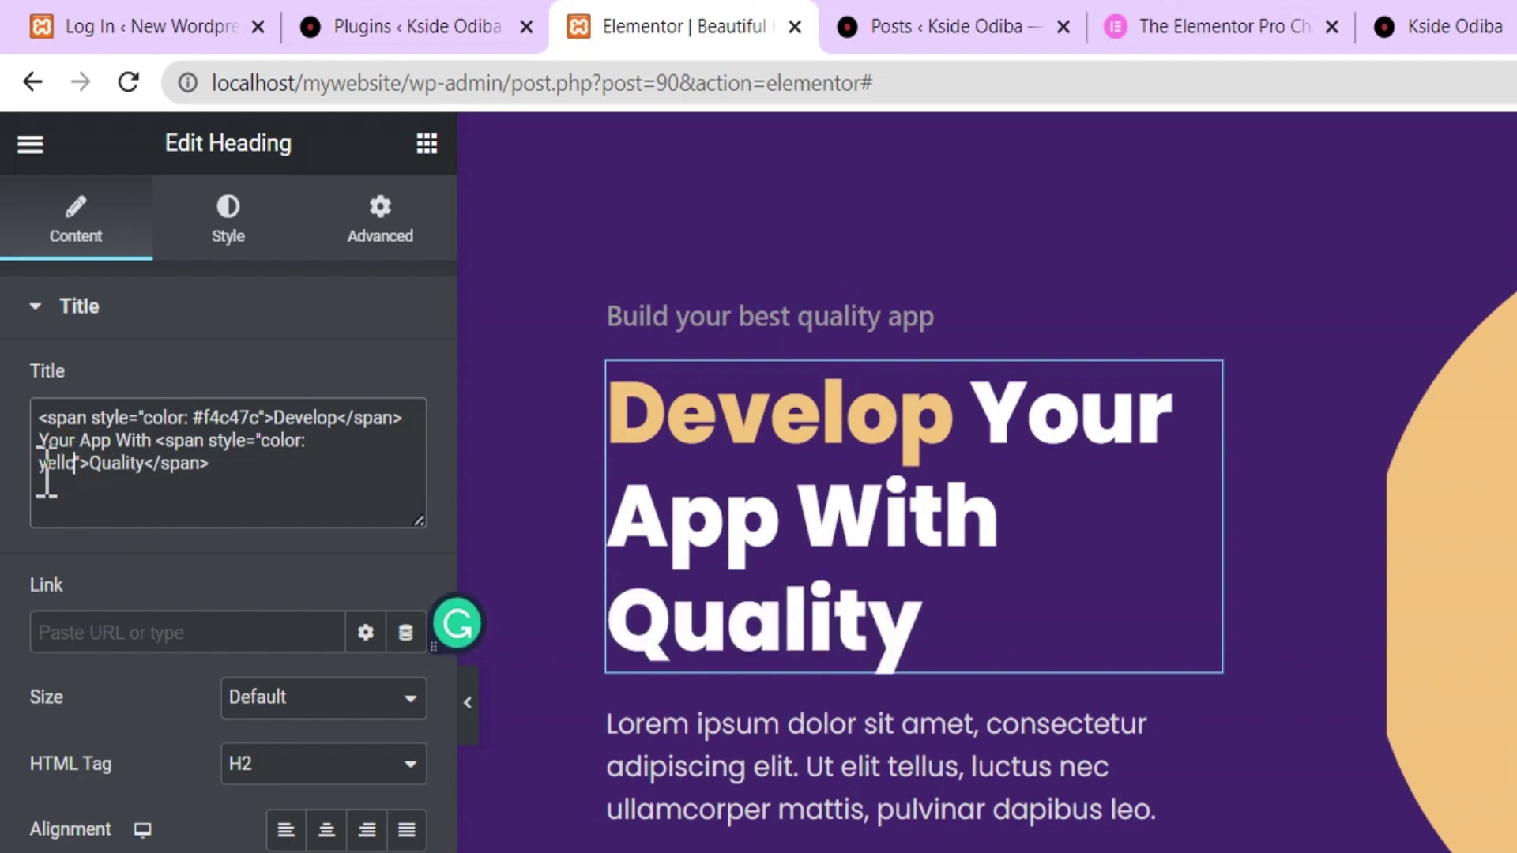
type("w")
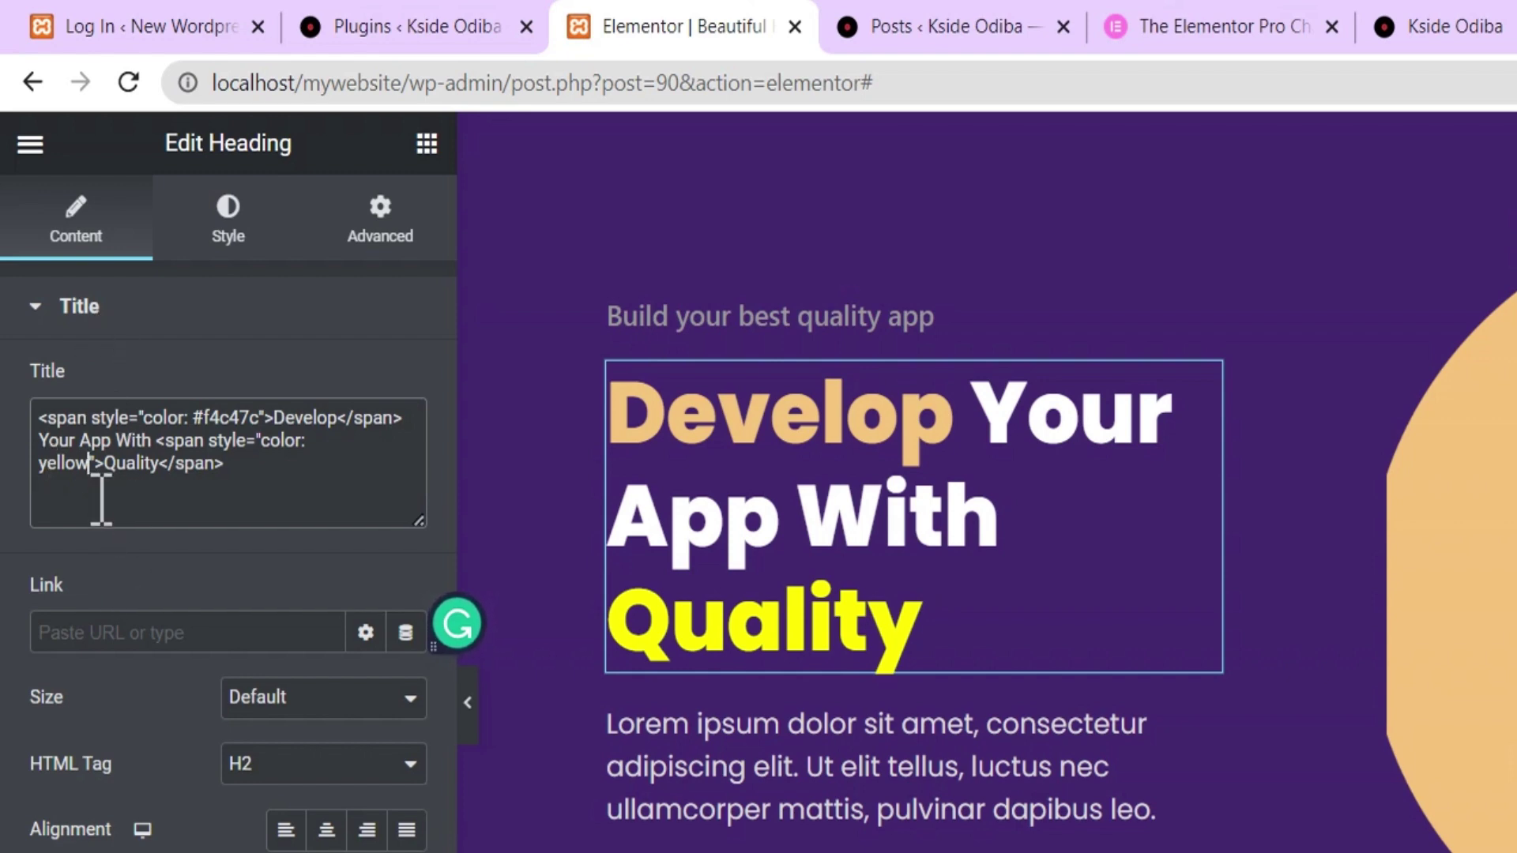
left_click_drag(90, 463, 38, 464)
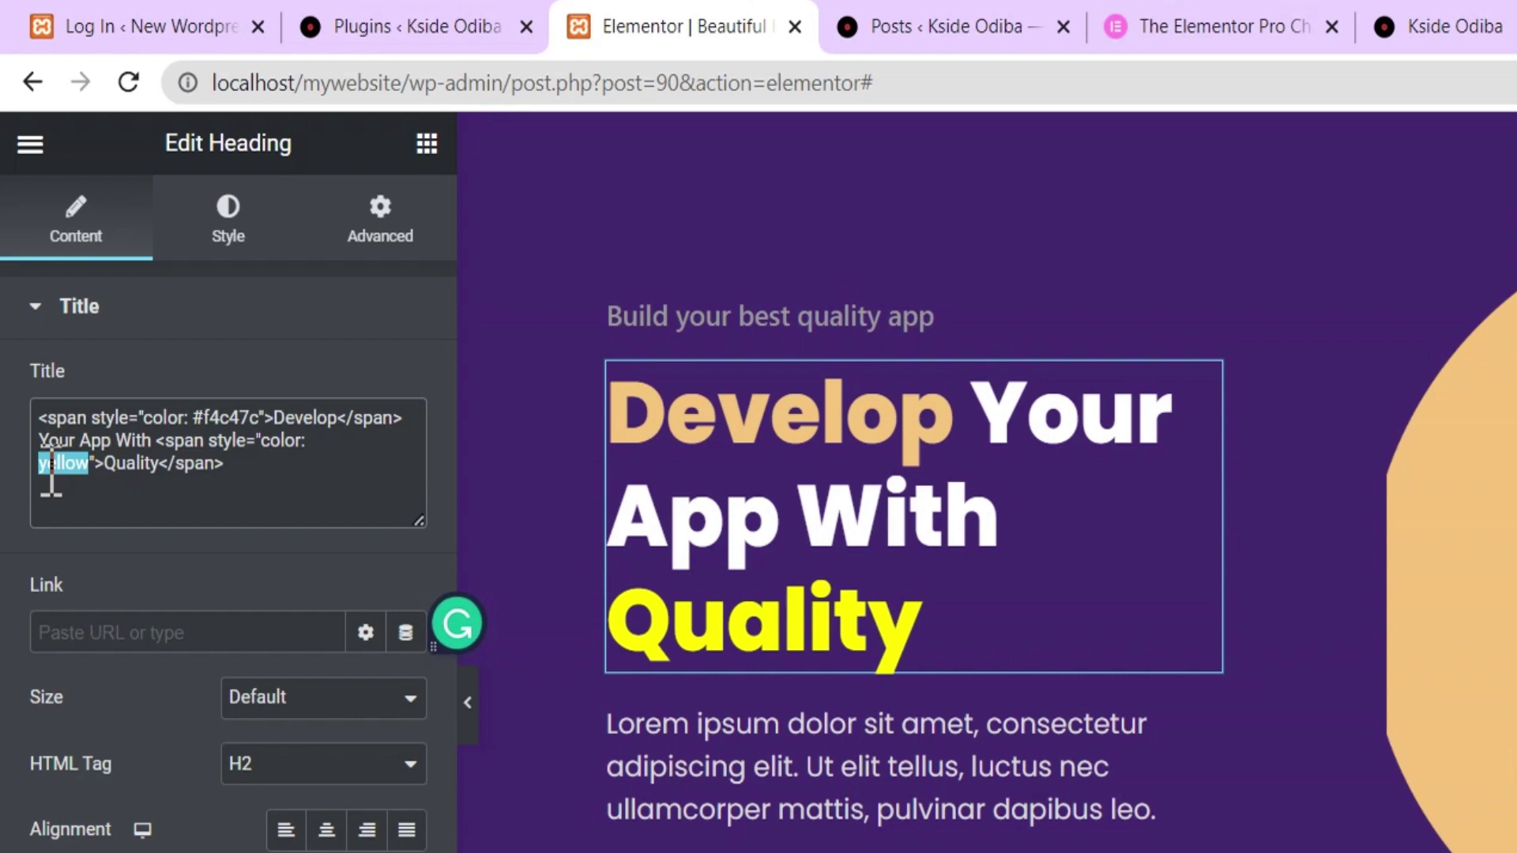
type("#")
type("f000")
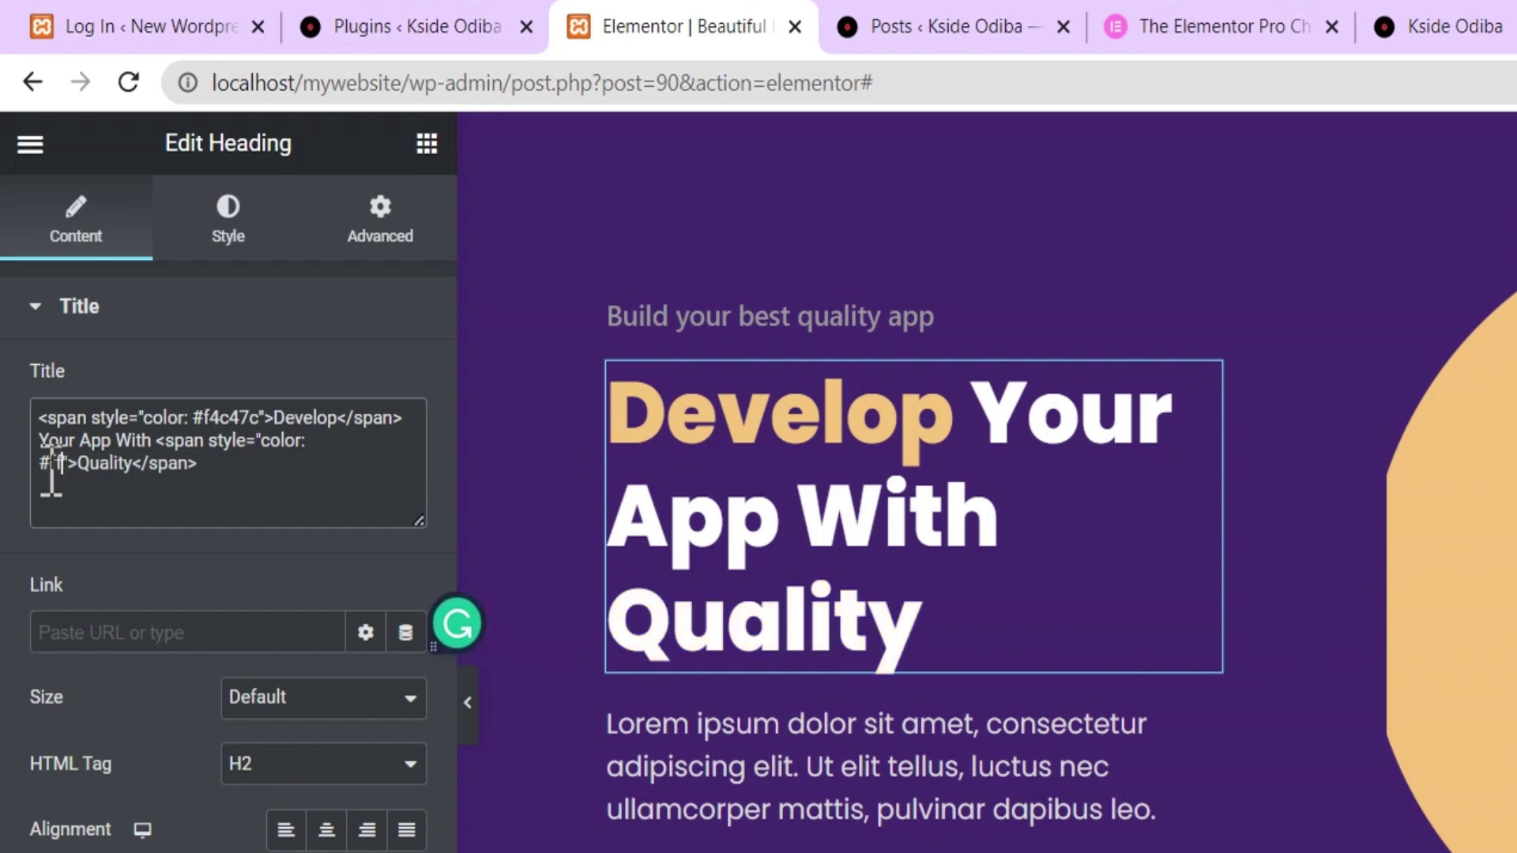
type("0")
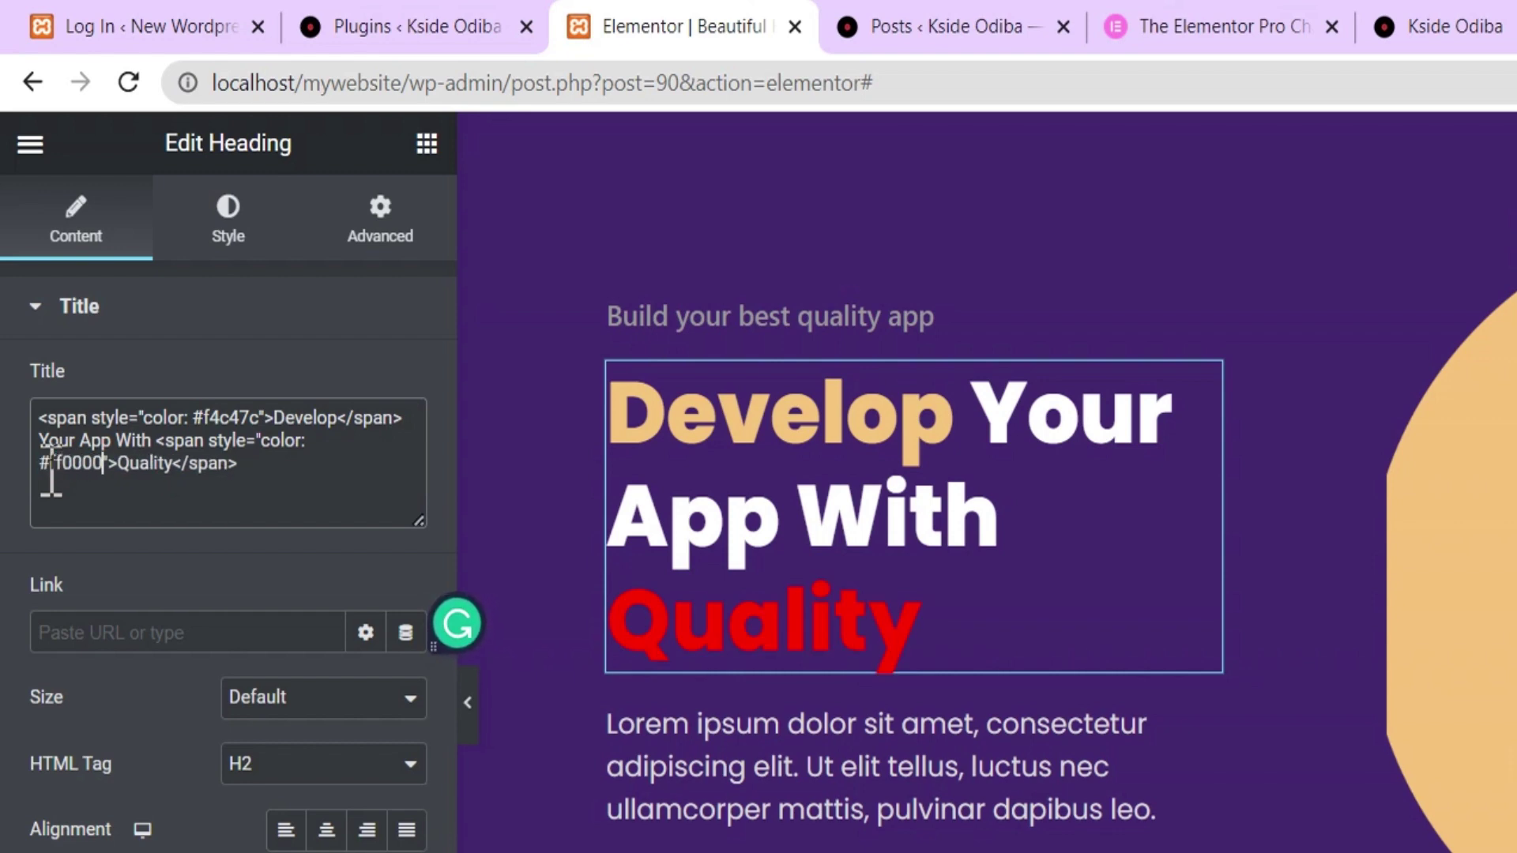
type("f")
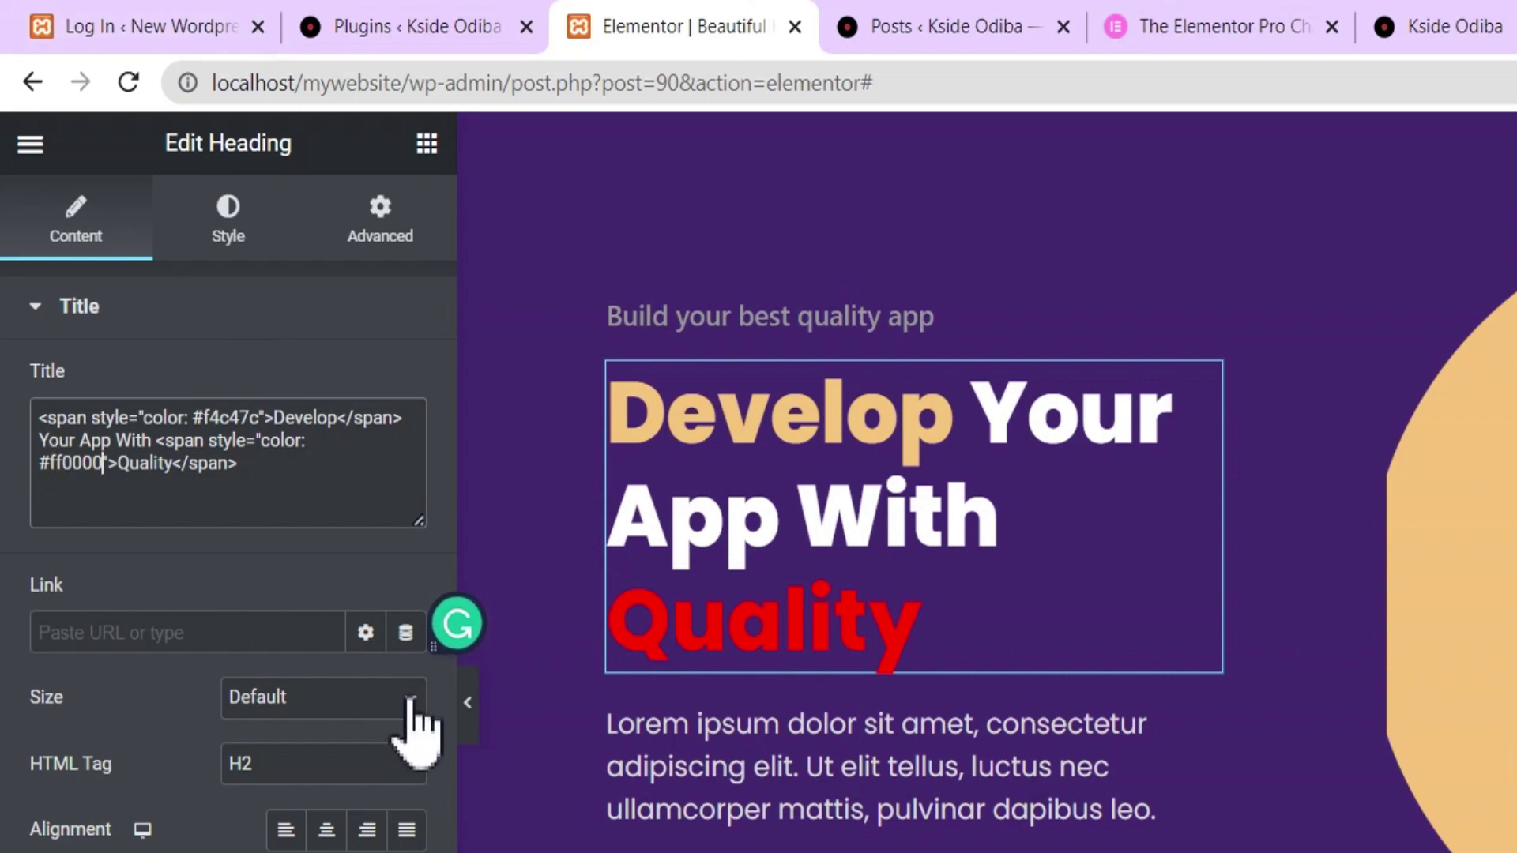
left_click(467, 702)
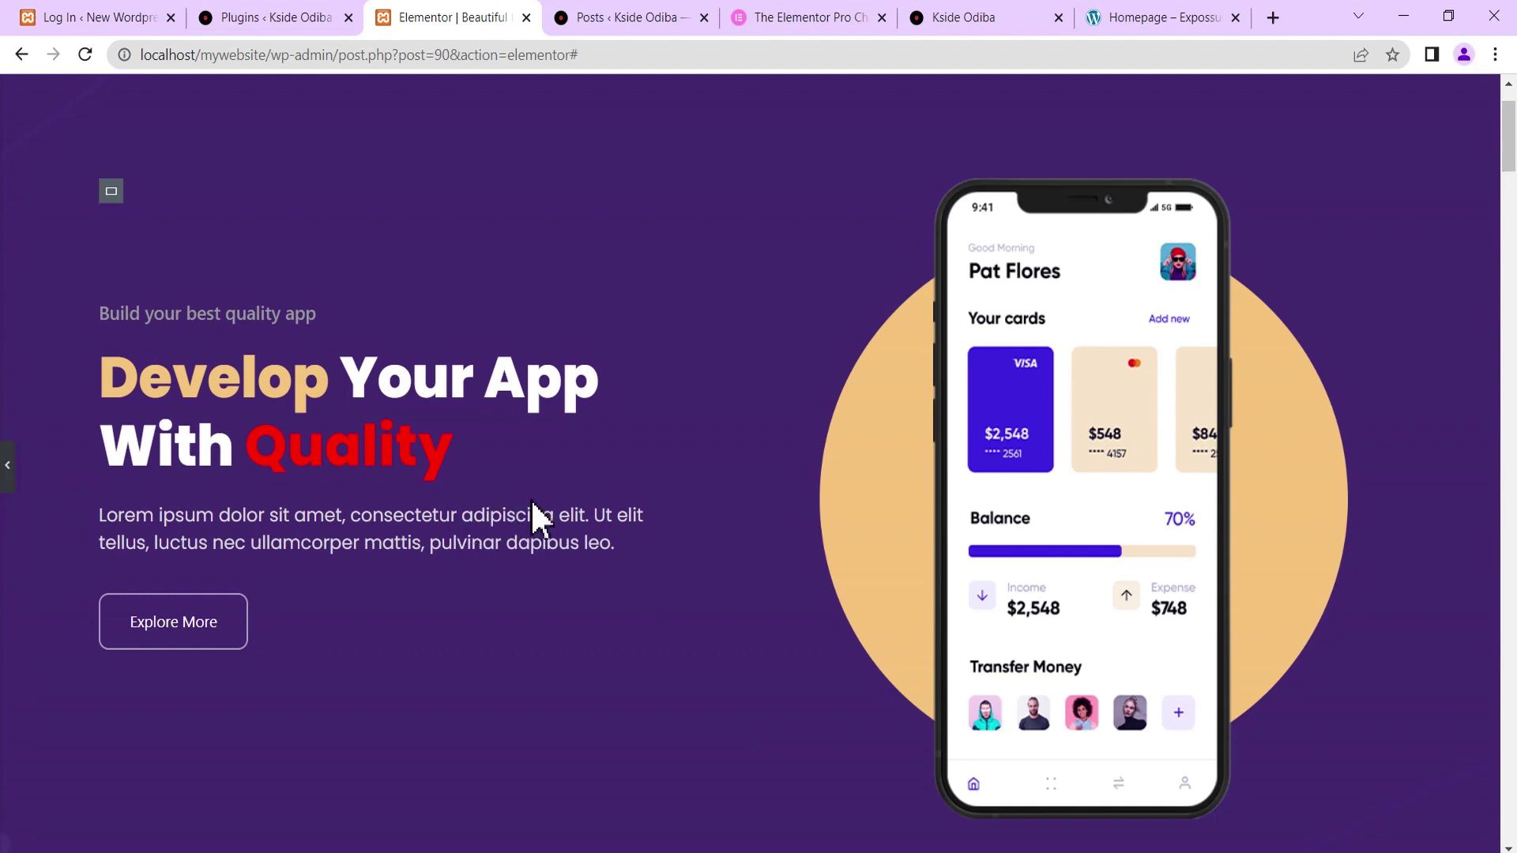
Reopen the Elementor side panel with its Elements widget list using Ctrl+P.
key("ctrl+p")
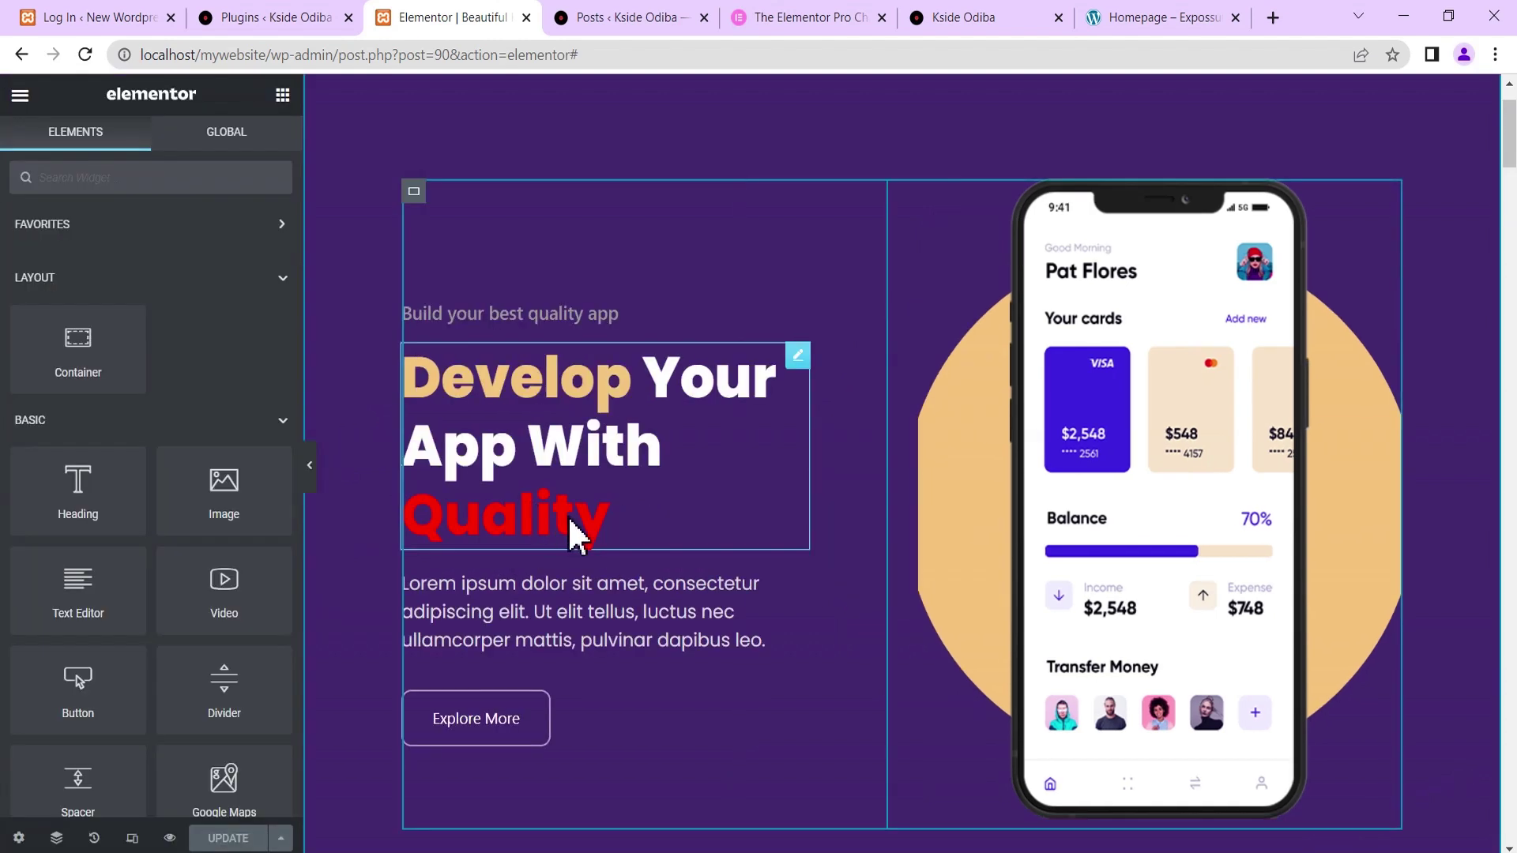